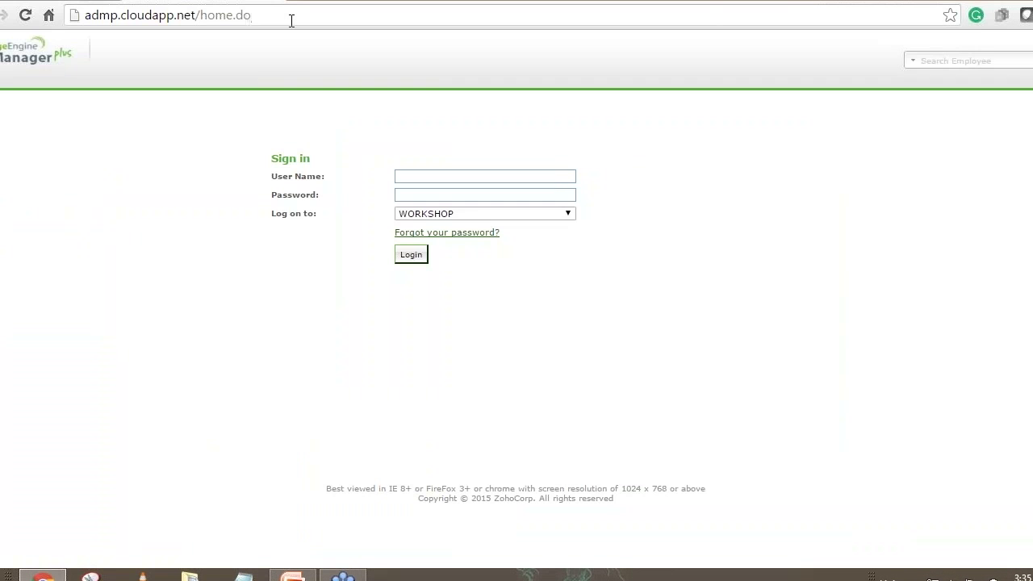
Sign in with the admin user name and its password to reach the Home dashboard.
{"action": "key", "text": "shift+Left"}
{"action": "key", "text": "shift+Left"}
{"action": "key", "text": "shift+Home"}
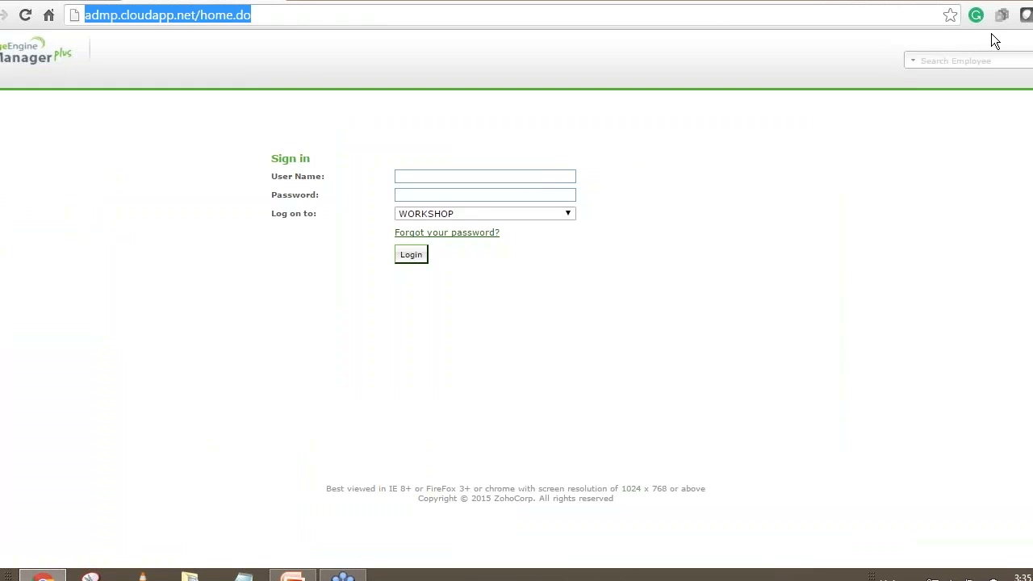
{"action": "left_click", "coordinate": [1009, 1]}
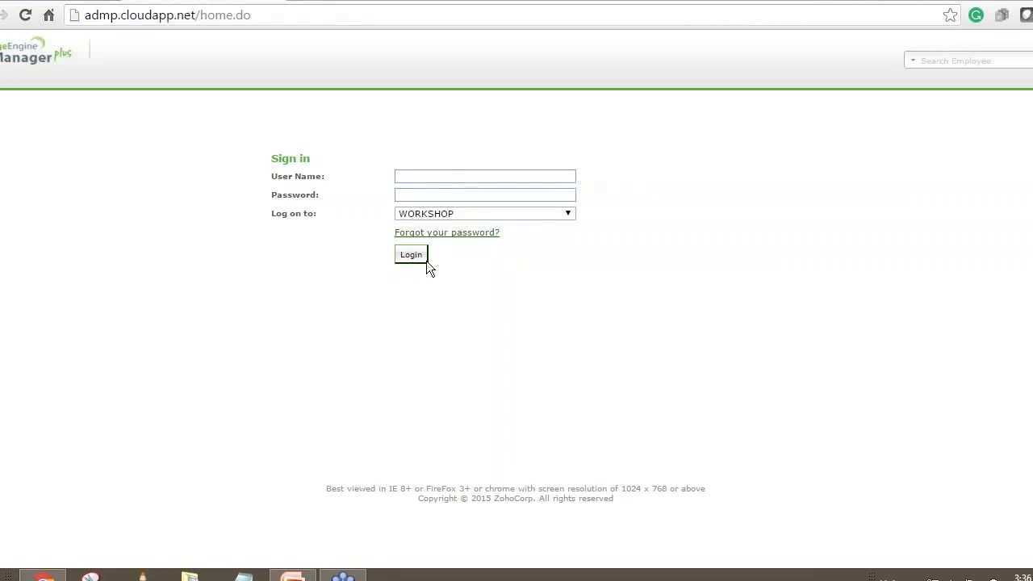
{"action": "left_click", "coordinate": [451, 175]}
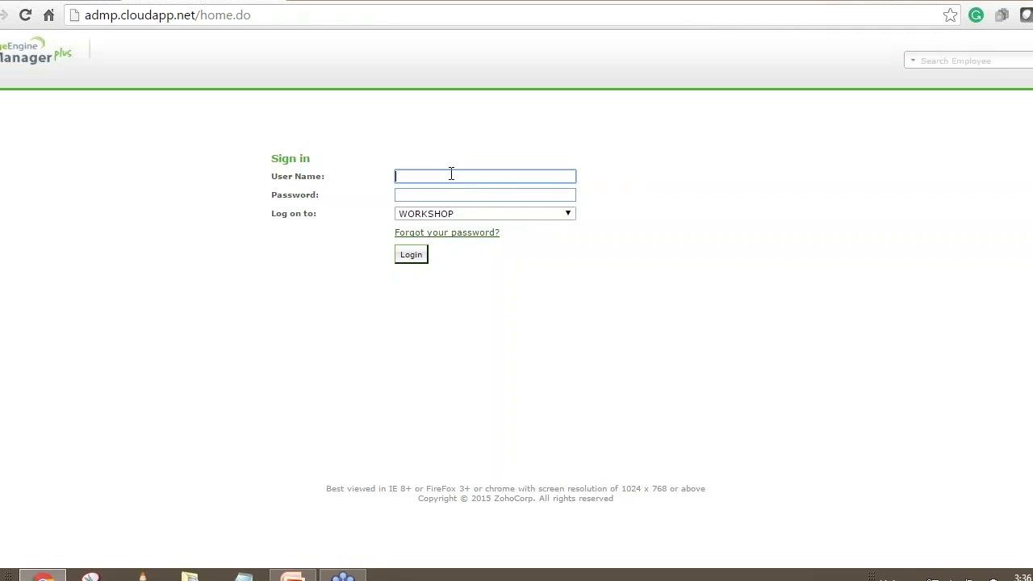
{"action": "type", "text": "admin"}
{"action": "key", "text": "Tab"}
{"action": "type", "text": "admin123"}
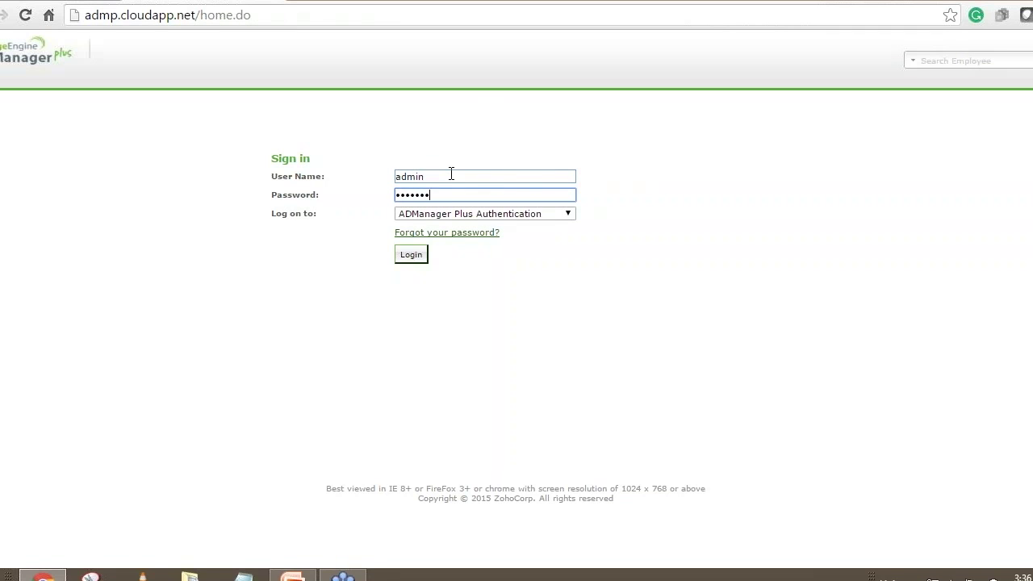
{"action": "key", "text": "Return"}
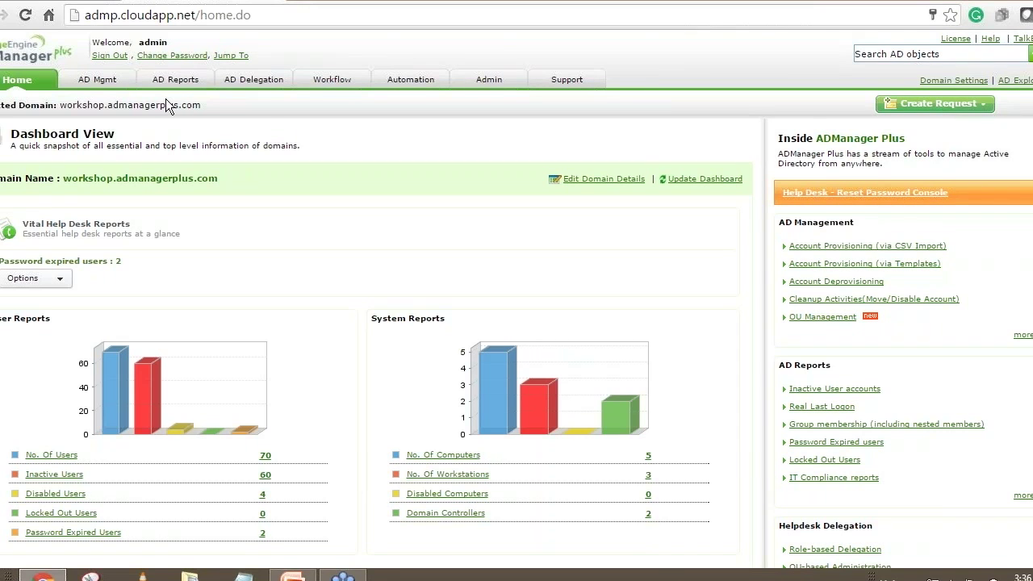
Go to AD Mgmt, then AD Delegation, to list the eight help desk technicians.
{"action": "left_click", "coordinate": [98, 80]}
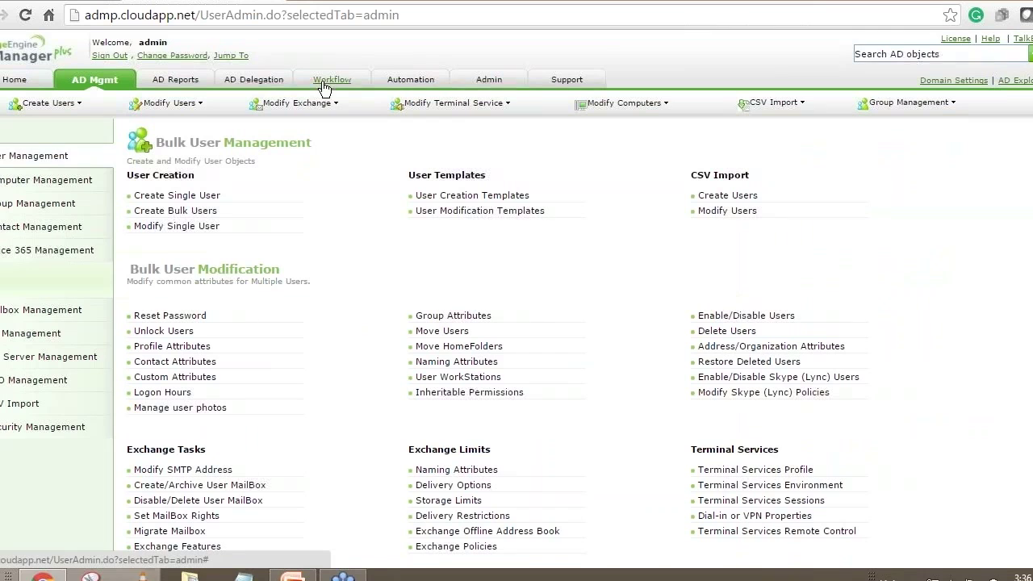
{"action": "left_click", "coordinate": [274, 81]}
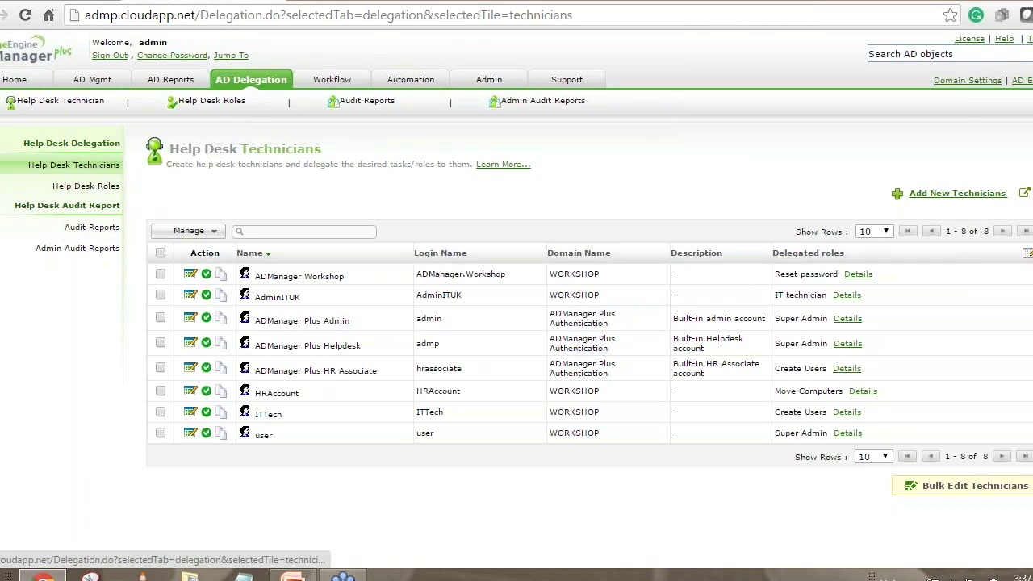
Start a new role from Help Desk Roles and put the cursor in Role Name.
{"action": "left_click", "coordinate": [86, 190]}
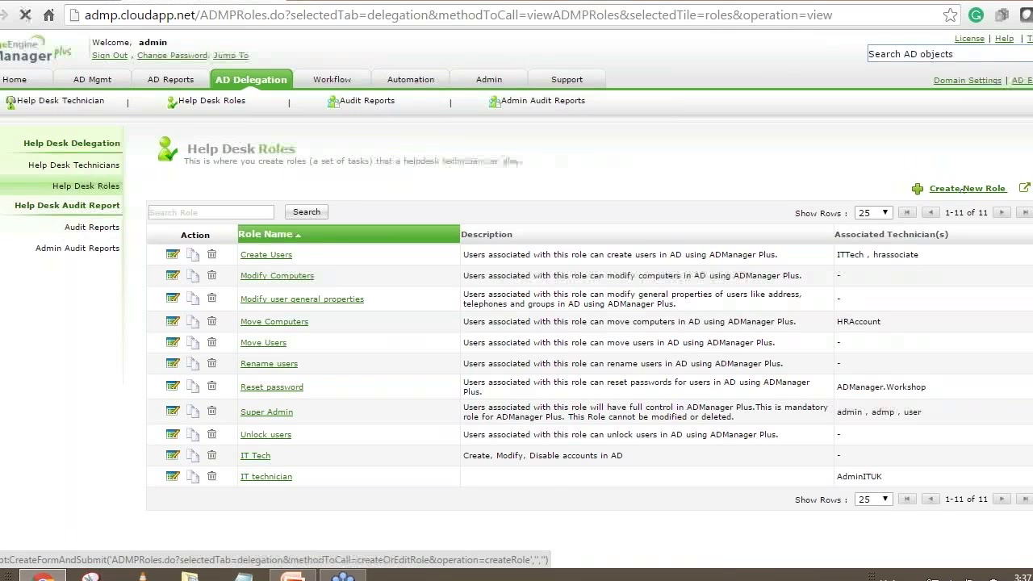
{"action": "left_click", "coordinate": [964, 192]}
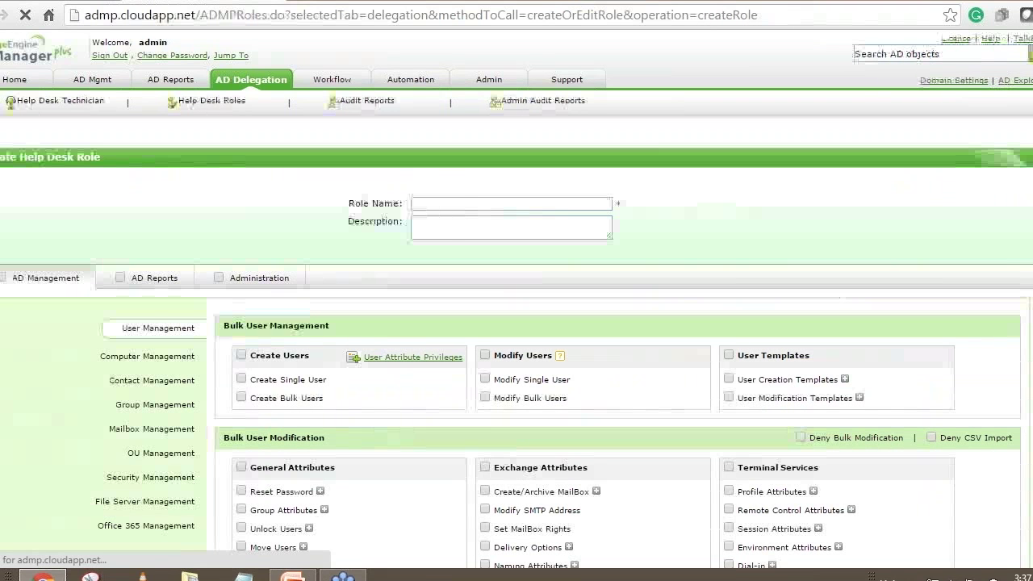
{"action": "left_click", "coordinate": [465, 204]}
Name the role 'Role for IT Tech' and grant Create Users and Modify Users permissions.
{"action": "type", "text": "Roe"}
{"action": "key", "text": "BackSpace"}
{"action": "type", "text": "le"}
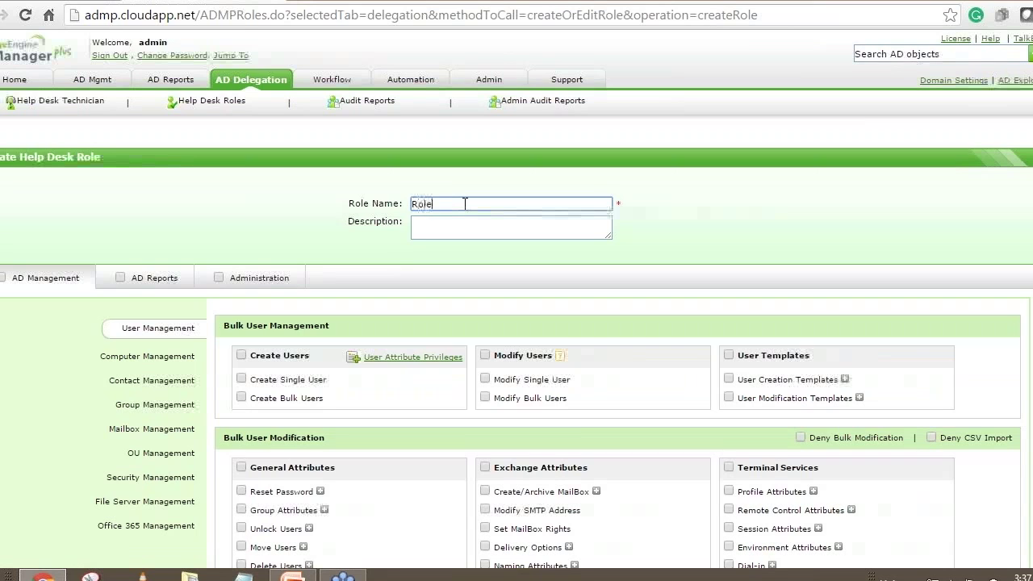
{"action": "type", "text": " for IT tech"}
{"action": "key", "text": "BackSpace"}
{"action": "key", "text": "BackSpace"}
{"action": "key", "text": "BackSpace"}
{"action": "key", "text": "BackSpace"}
{"action": "type", "text": "Tech"}
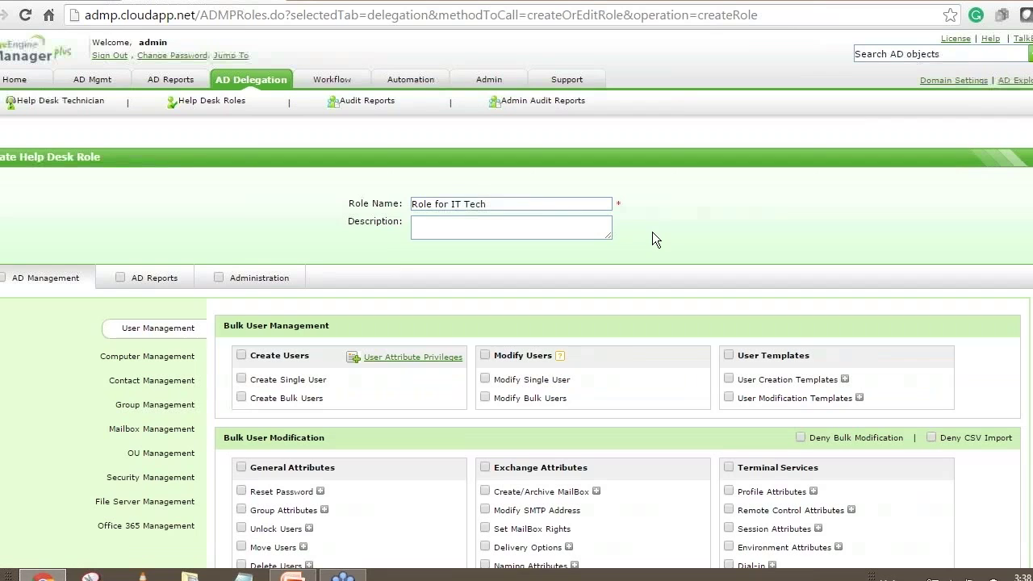
{"action": "scroll", "coordinate": [644, 239], "scroll_direction": "down", "scroll_amount": 1}
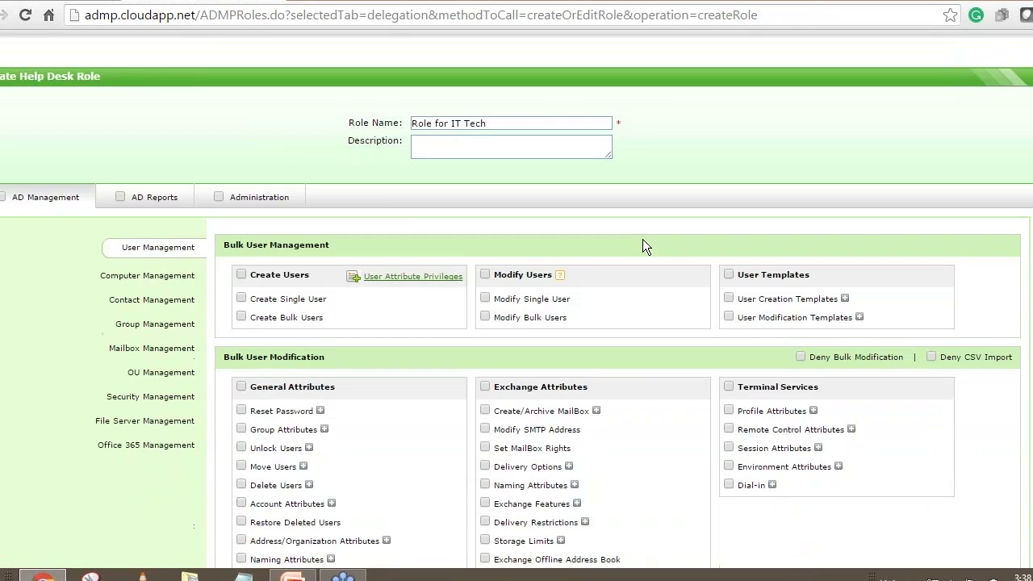
{"action": "left_click", "coordinate": [241, 274]}
{"action": "left_click", "coordinate": [485, 275]}
Grant the role Reset Password, Unlock Users and Delete Users permissions.
{"action": "scroll", "coordinate": [586, 315], "scroll_direction": "down", "scroll_amount": 1}
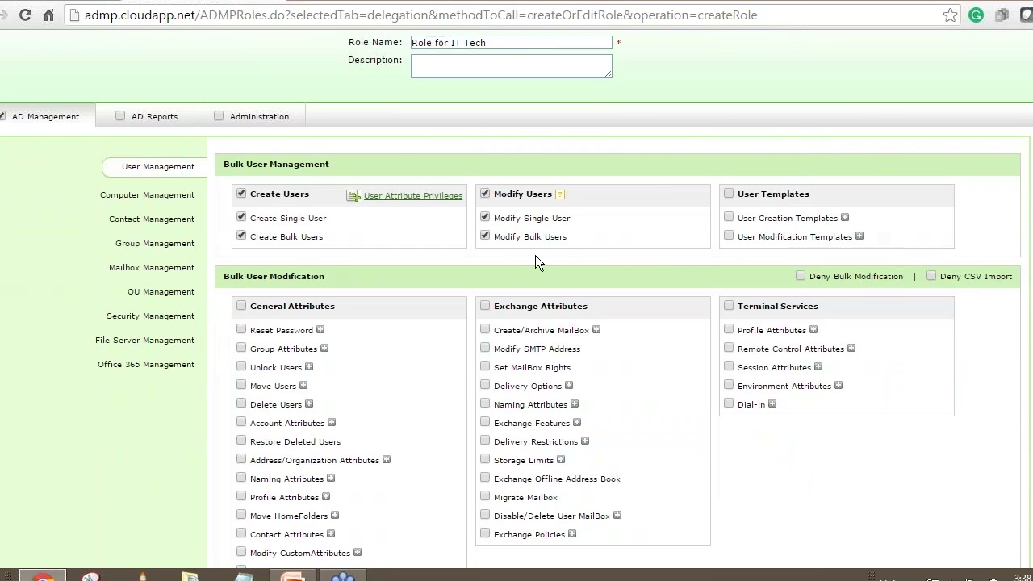
{"action": "scroll", "coordinate": [535, 255], "scroll_direction": "down", "scroll_amount": 1}
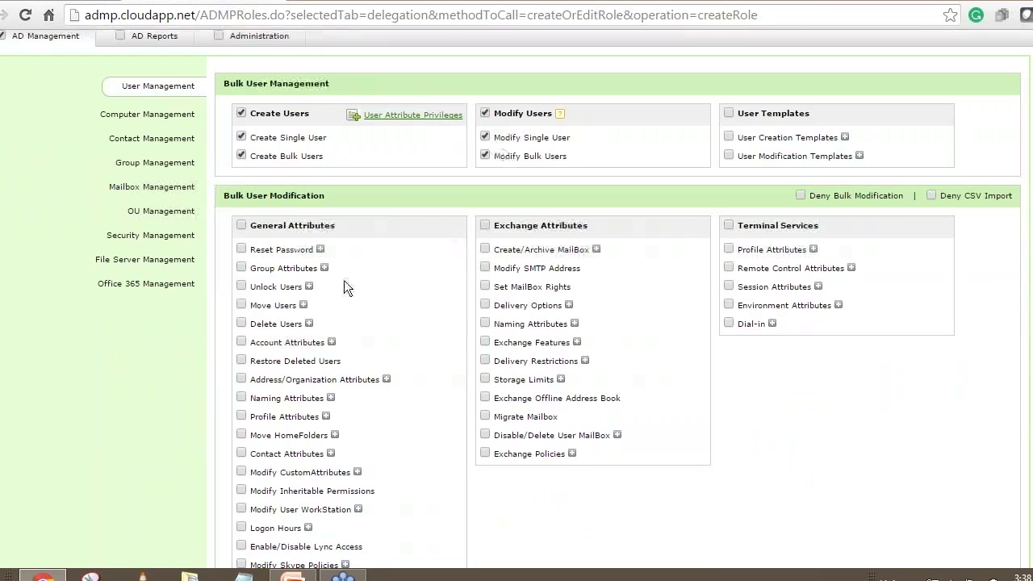
{"action": "left_click", "coordinate": [242, 249]}
{"action": "left_click", "coordinate": [241, 287]}
{"action": "left_click", "coordinate": [241, 323]}
Deny the role bulk modification and CSV import.
{"action": "scroll", "coordinate": [436, 362], "scroll_direction": "up", "scroll_amount": 2}
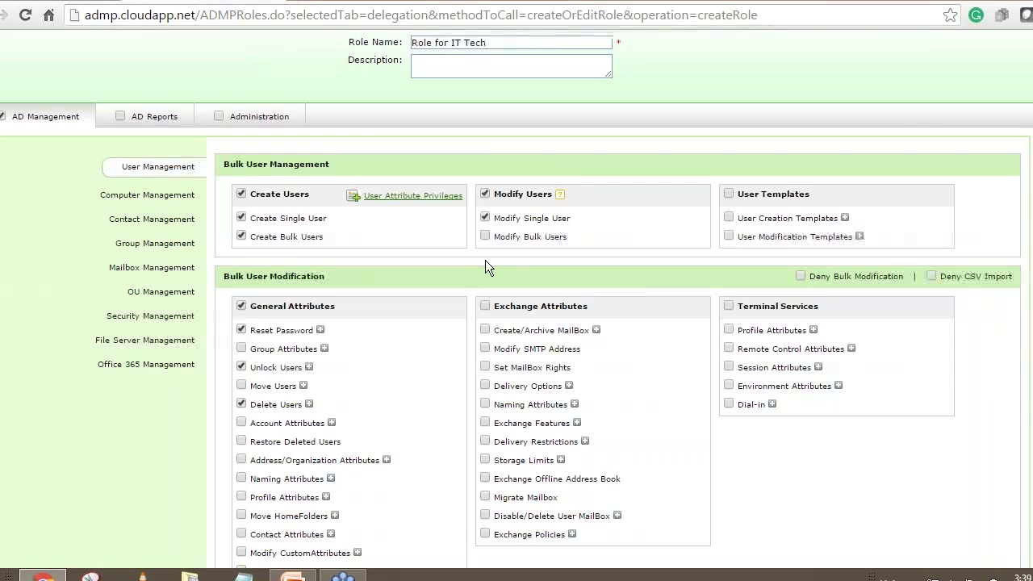
{"action": "left_click", "coordinate": [799, 277]}
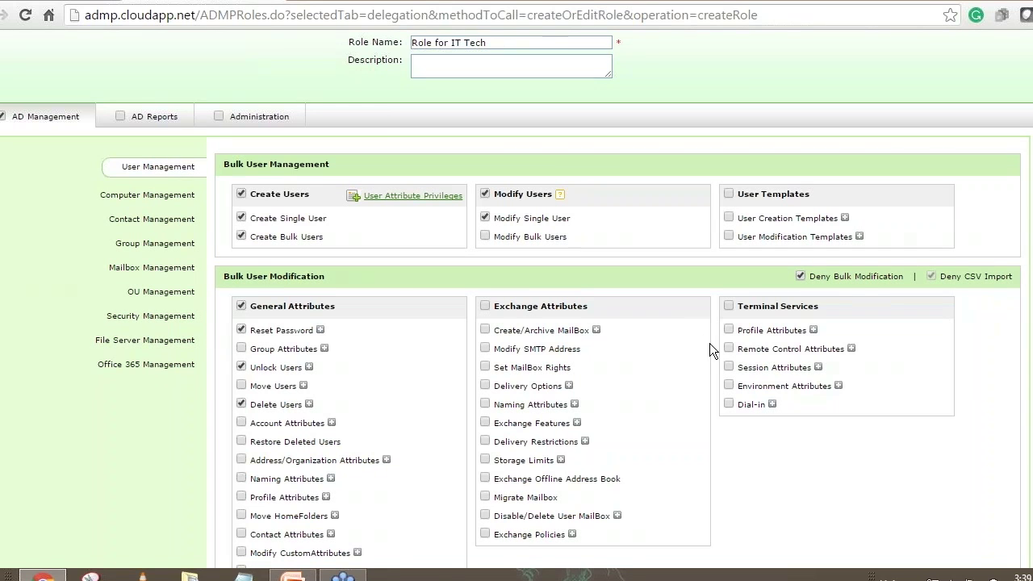
{"action": "scroll", "coordinate": [390, 283], "scroll_direction": "down", "scroll_amount": 1}
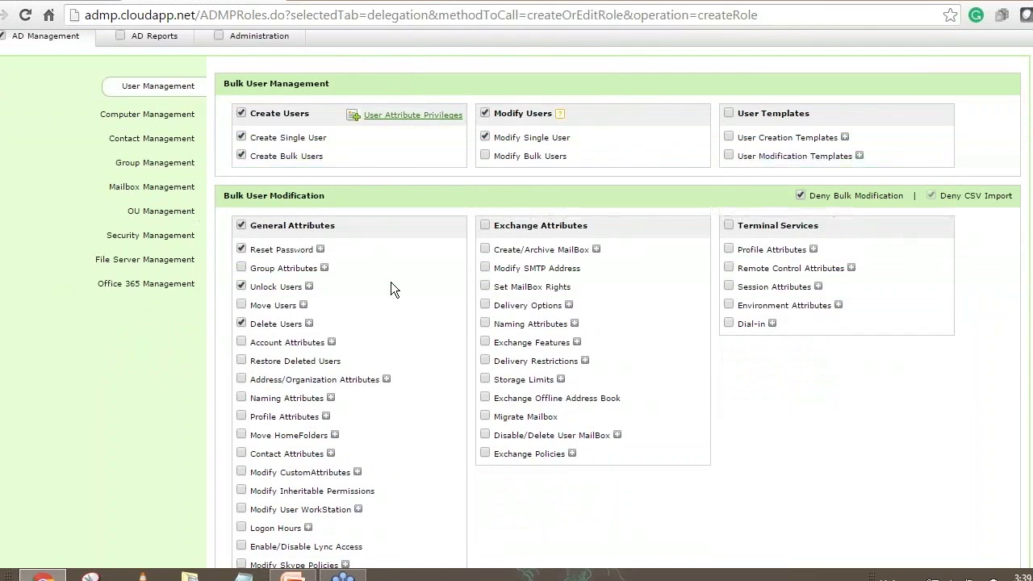
{"action": "scroll", "coordinate": [393, 321], "scroll_direction": "up", "scroll_amount": 1}
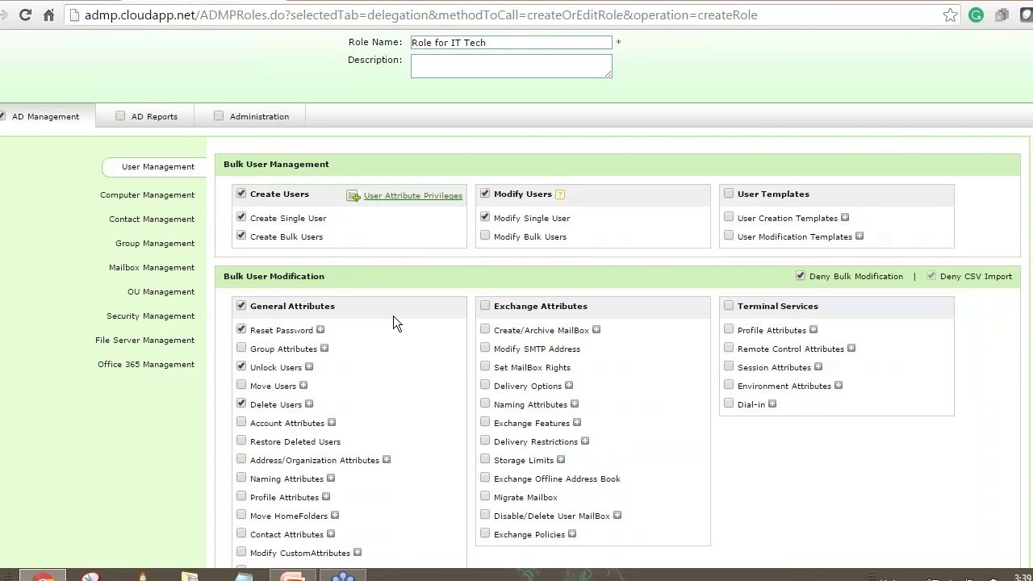
{"action": "left_click", "coordinate": [161, 197]}
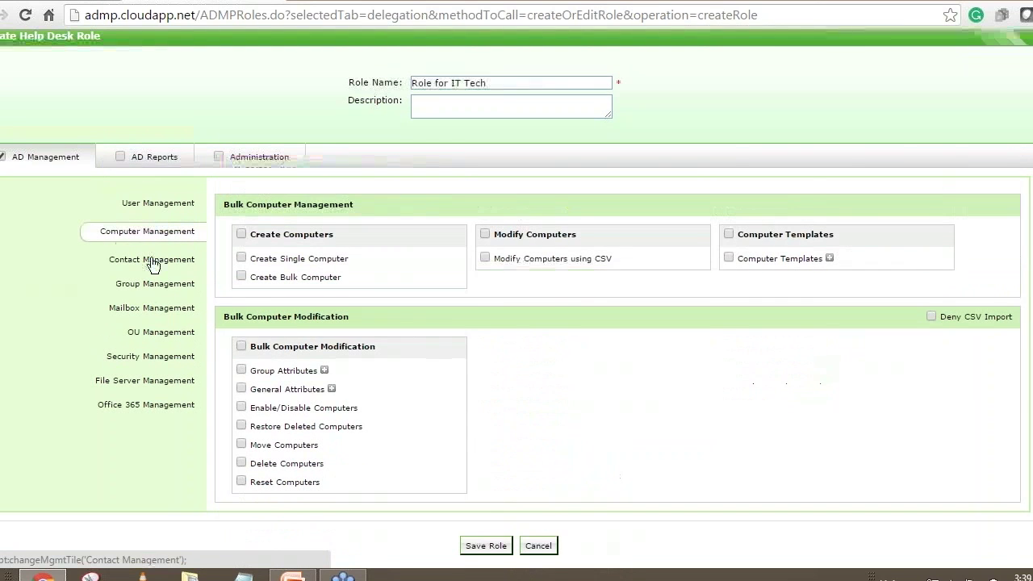
{"action": "left_click", "coordinate": [154, 263]}
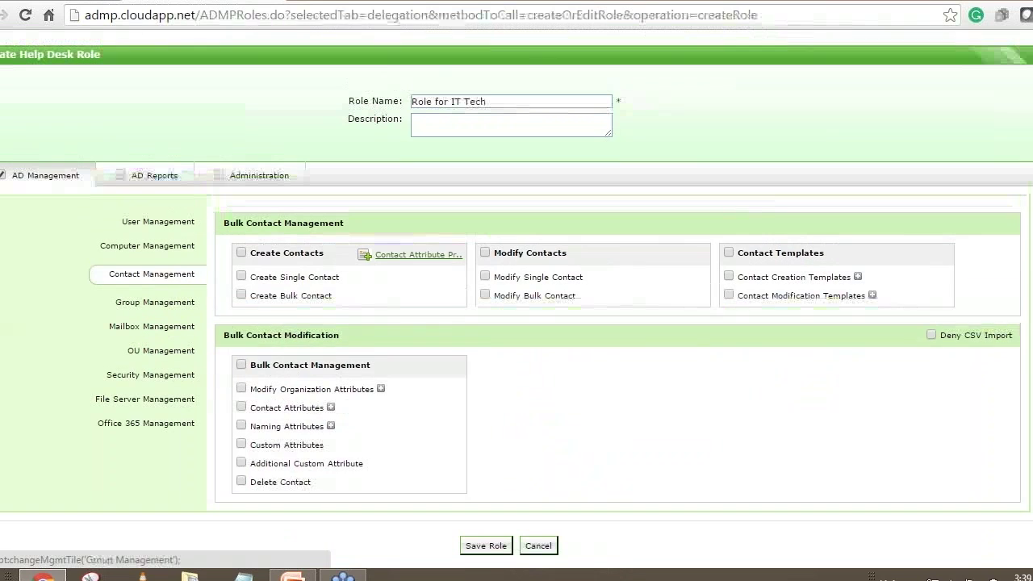
{"action": "left_click", "coordinate": [154, 297]}
{"action": "left_click", "coordinate": [152, 345]}
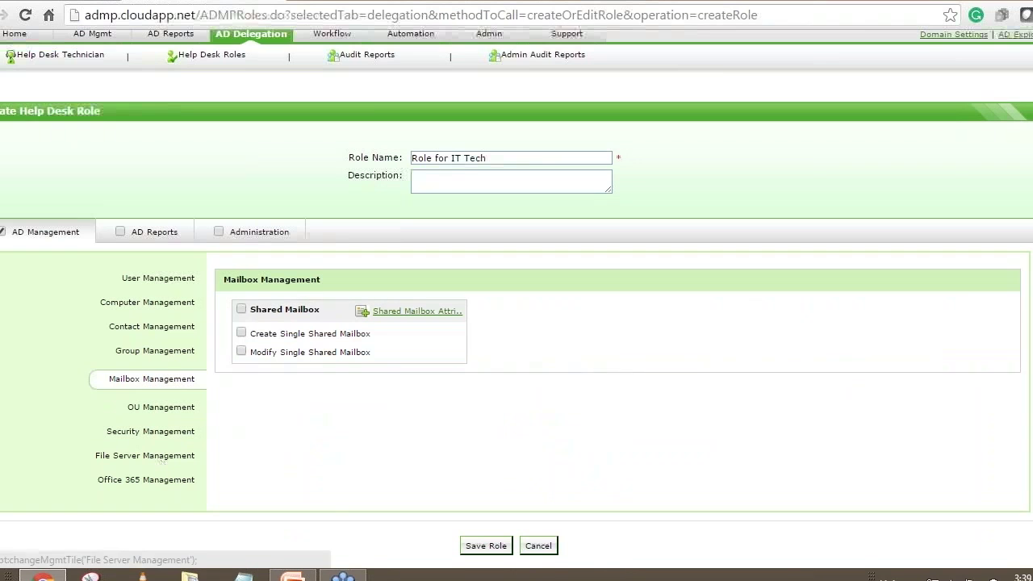
{"action": "left_click", "coordinate": [161, 233]}
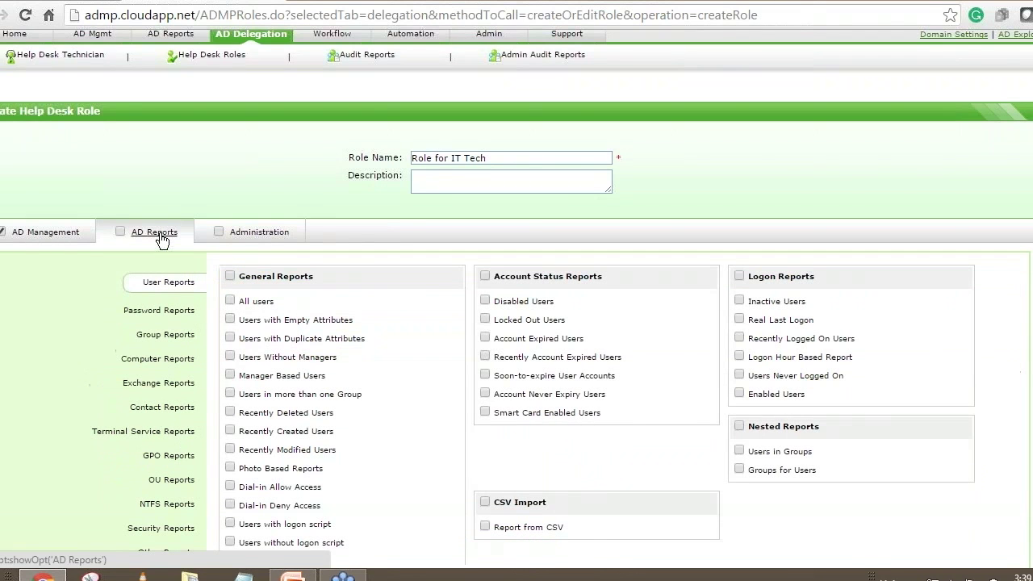
{"action": "scroll", "coordinate": [424, 288], "scroll_direction": "down", "scroll_amount": 1}
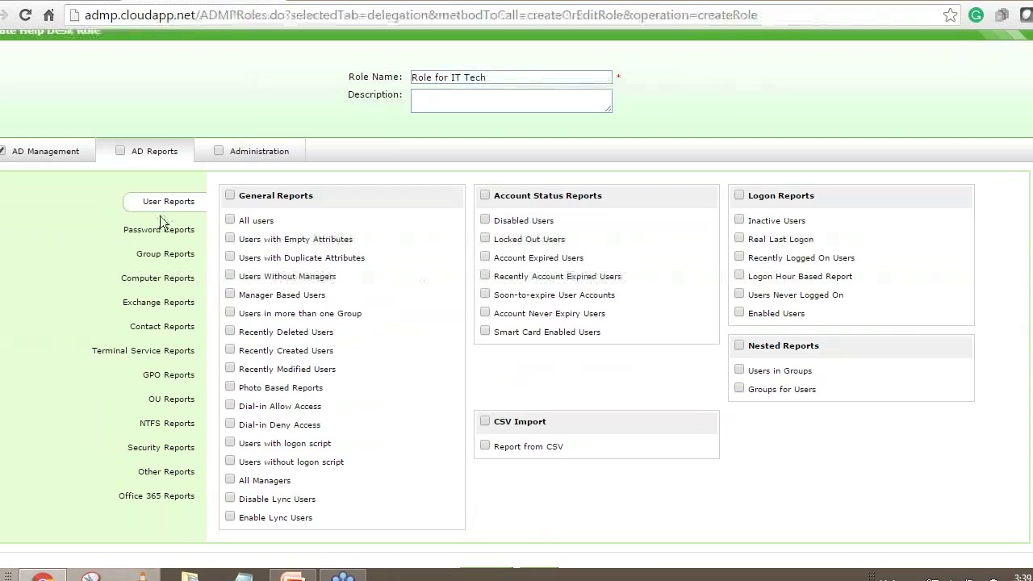
{"action": "left_click", "coordinate": [230, 196]}
{"action": "left_click", "coordinate": [485, 239]}
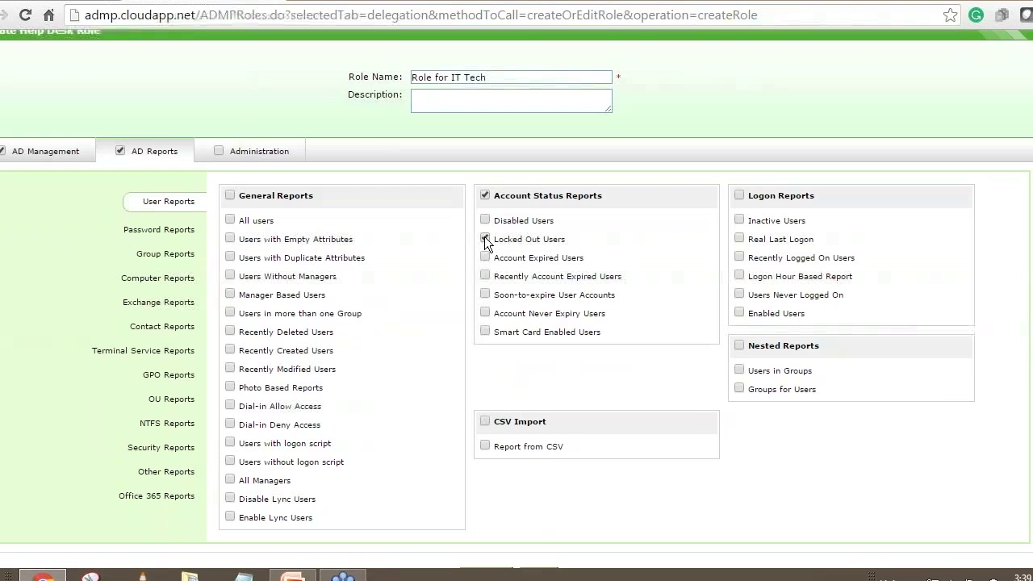
{"action": "left_click", "coordinate": [485, 239]}
{"action": "left_click", "coordinate": [12, 159]}
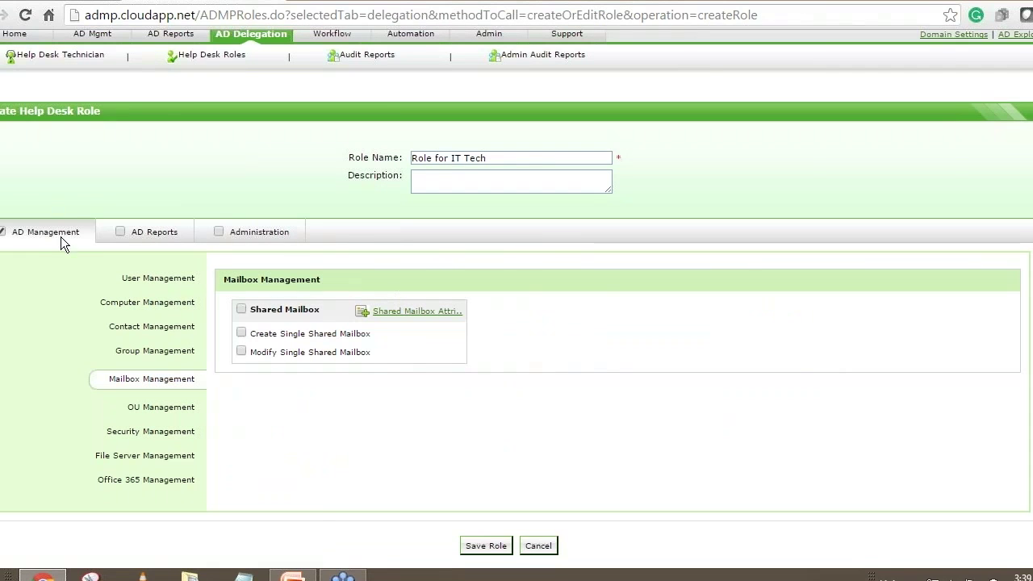
{"action": "left_click", "coordinate": [149, 279]}
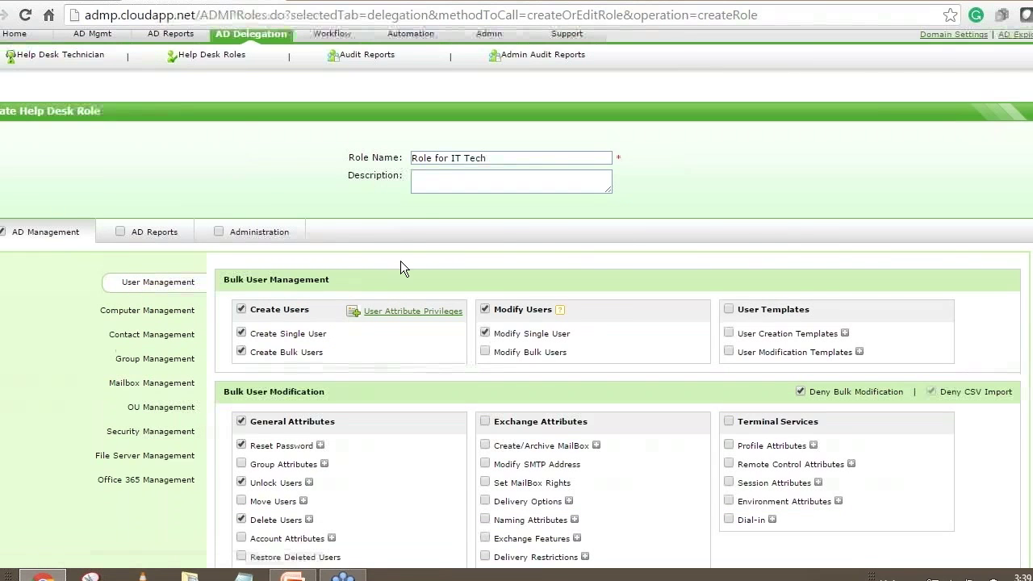
{"action": "scroll", "coordinate": [401, 261], "scroll_direction": "down", "scroll_amount": 1}
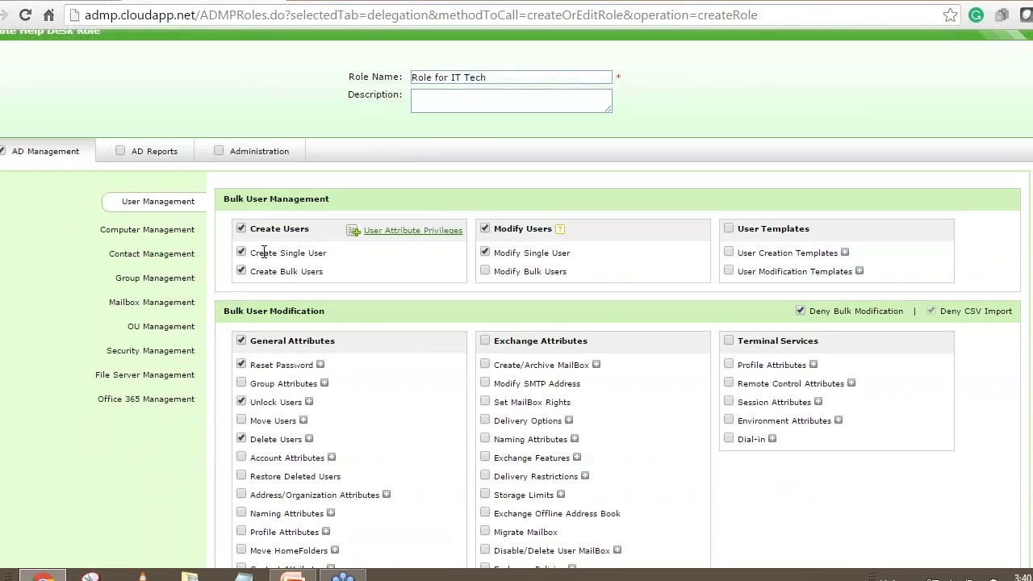
Save 'Role for IT Tech' so it appears in the Help Desk Roles list.
{"action": "left_click_drag", "start_coordinate": [252, 253], "coordinate": [288, 252]}
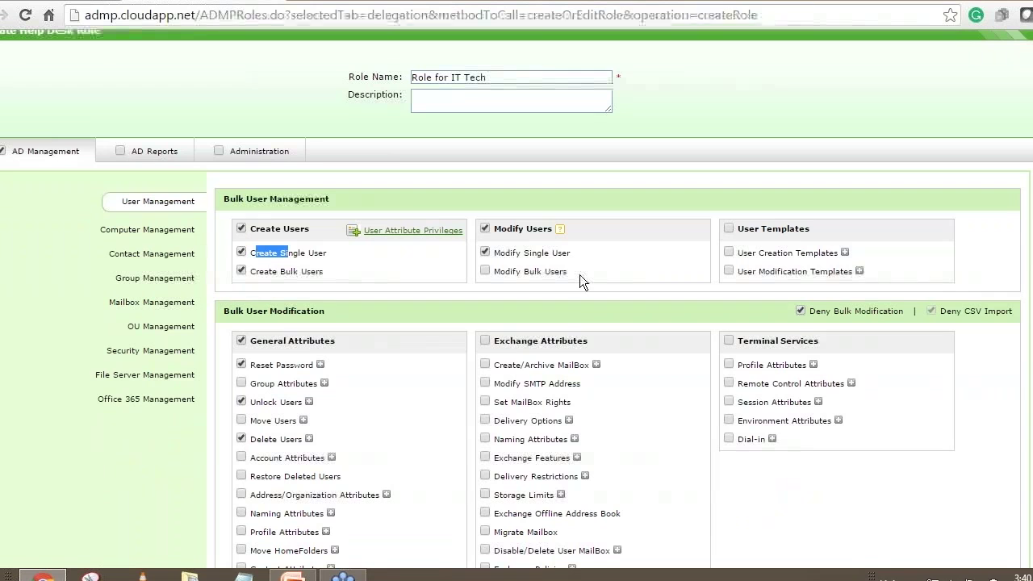
{"action": "scroll", "coordinate": [564, 235], "scroll_direction": "down", "scroll_amount": 3}
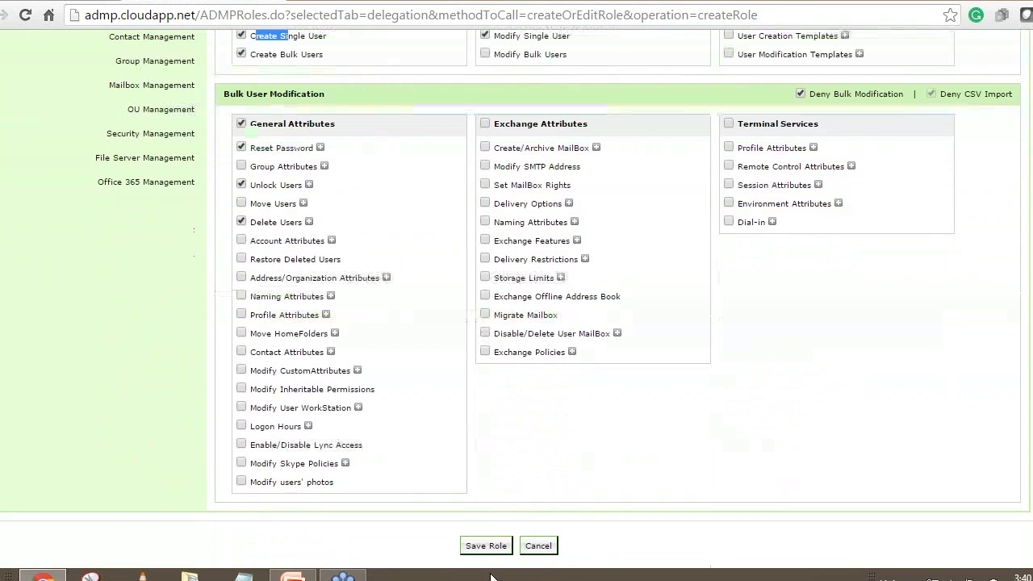
{"action": "left_click", "coordinate": [486, 545]}
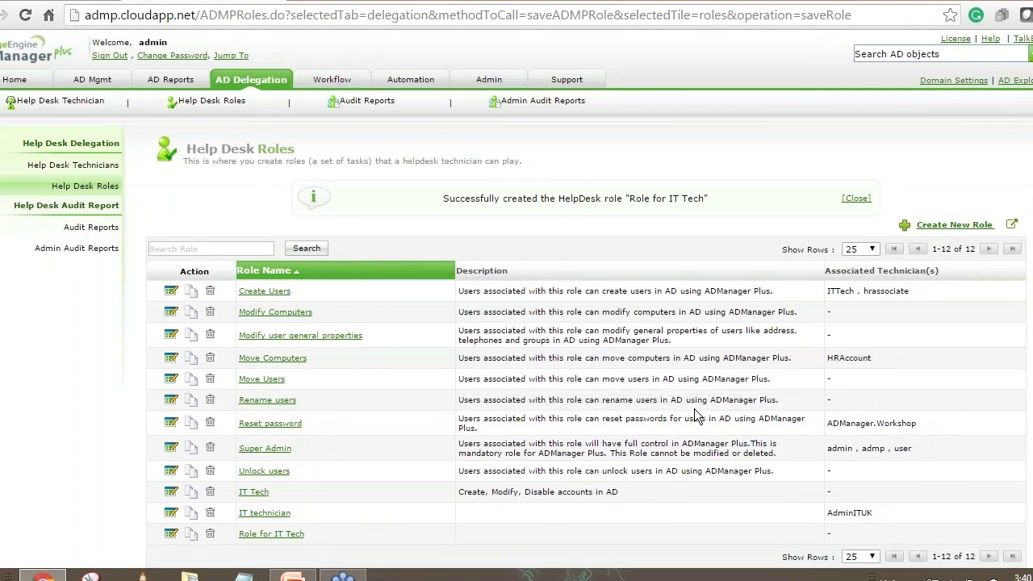
{"action": "scroll", "coordinate": [694, 408], "scroll_direction": "down", "scroll_amount": 1}
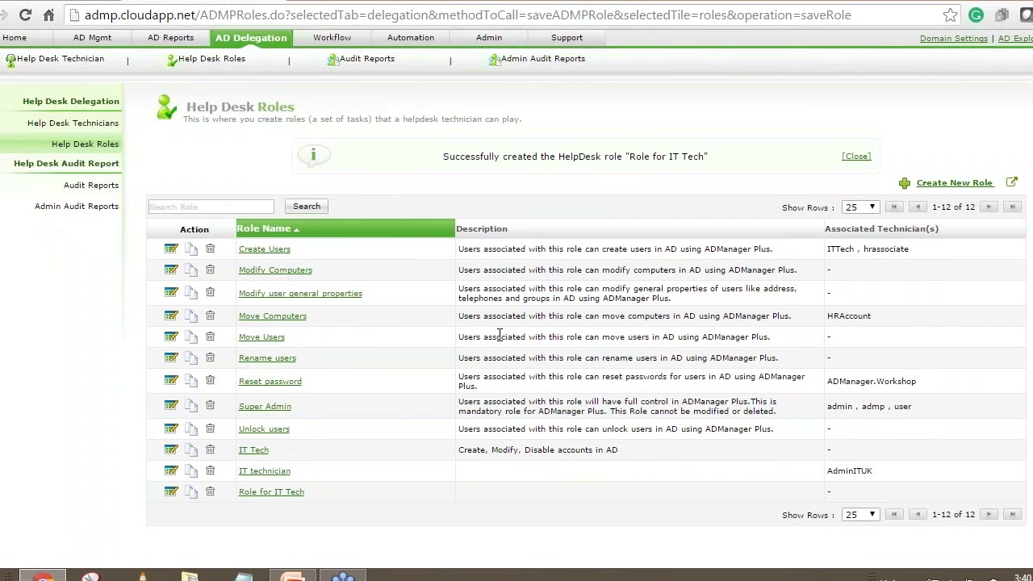
Return to the Help Desk Technicians list in the AD Delegation pane.
{"action": "left_click", "coordinate": [80, 128]}
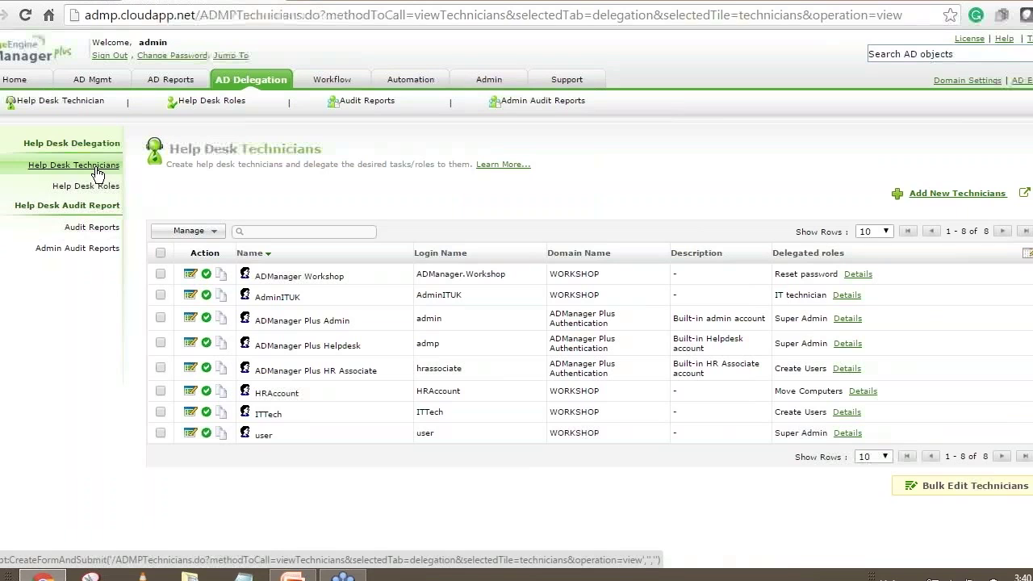
Start a new technician and choose the US IT admin user from the directory.
{"action": "left_click", "coordinate": [942, 198]}
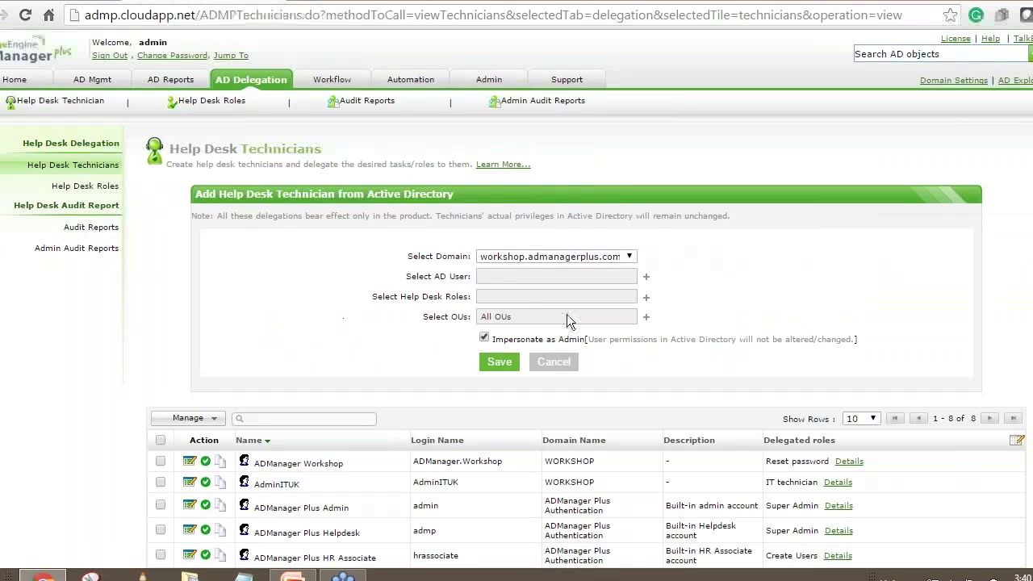
{"action": "left_click", "coordinate": [647, 279]}
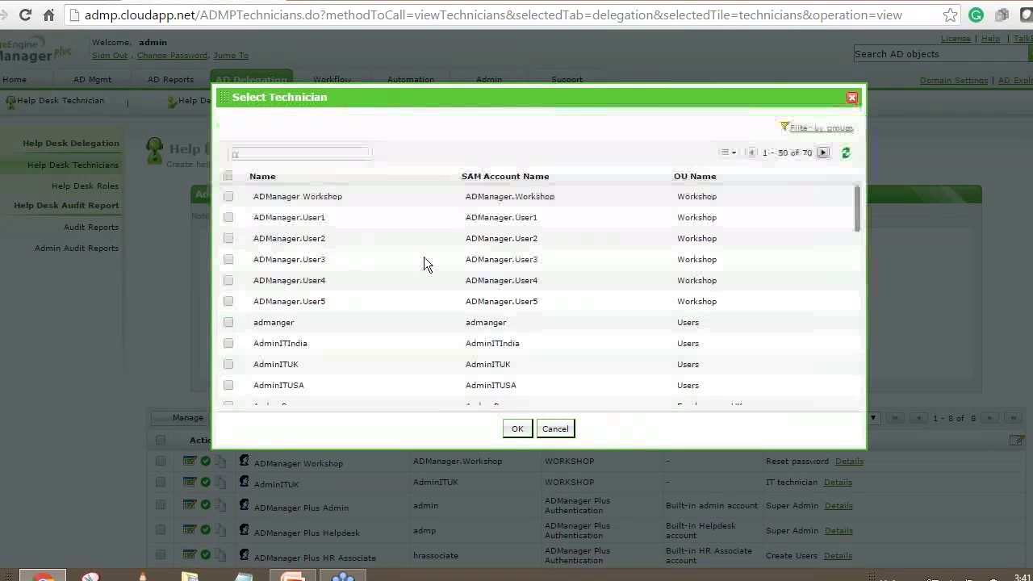
{"action": "left_click", "coordinate": [314, 153]}
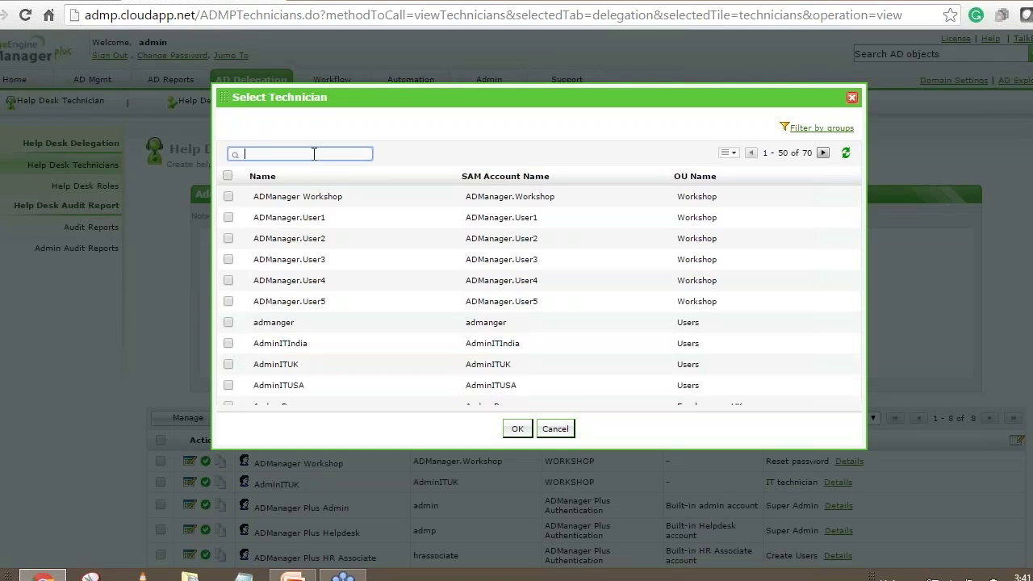
{"action": "scroll", "coordinate": [314, 154], "scroll_direction": "down", "scroll_amount": 1}
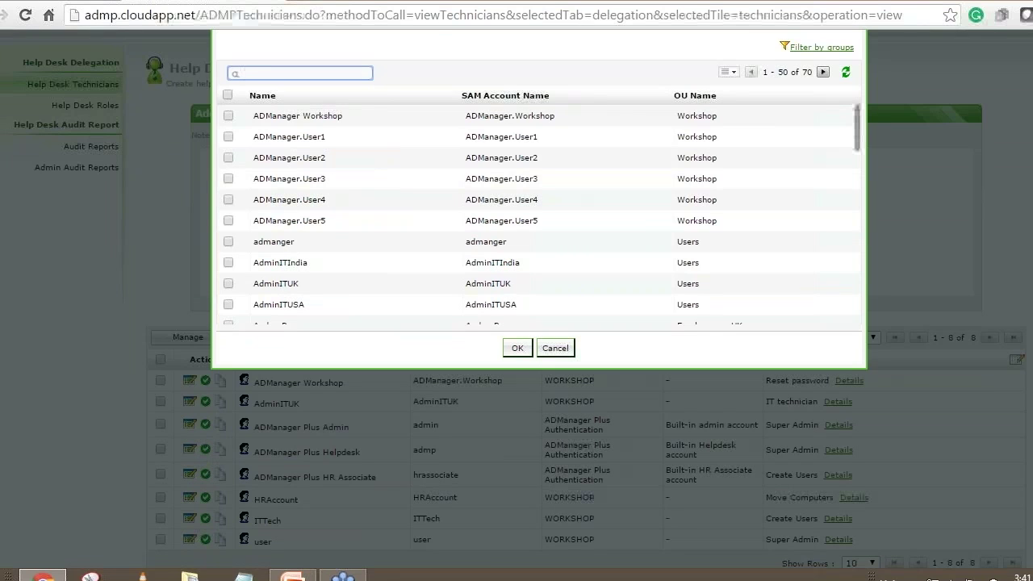
{"action": "left_click", "coordinate": [228, 305]}
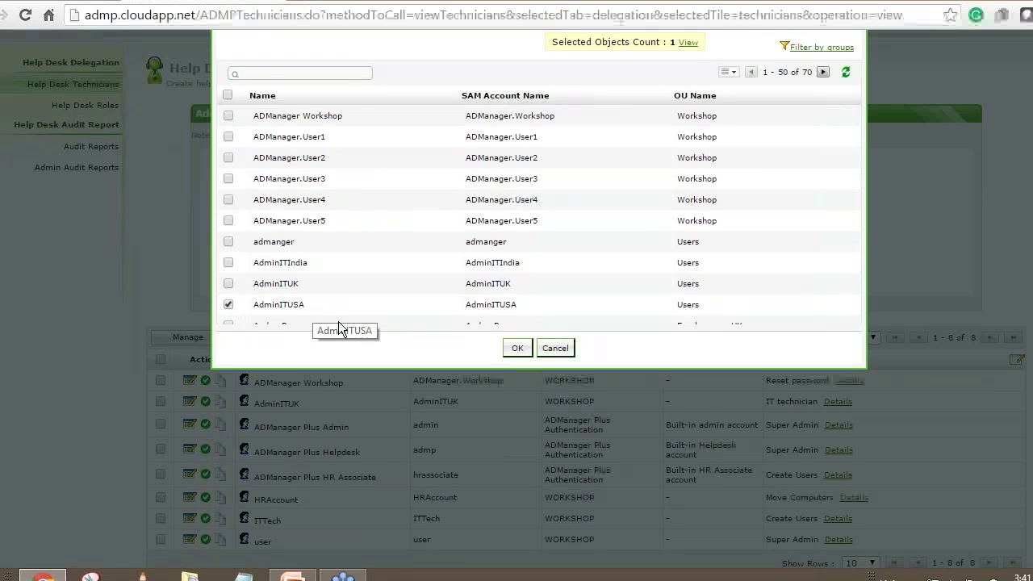
{"action": "left_click", "coordinate": [518, 350]}
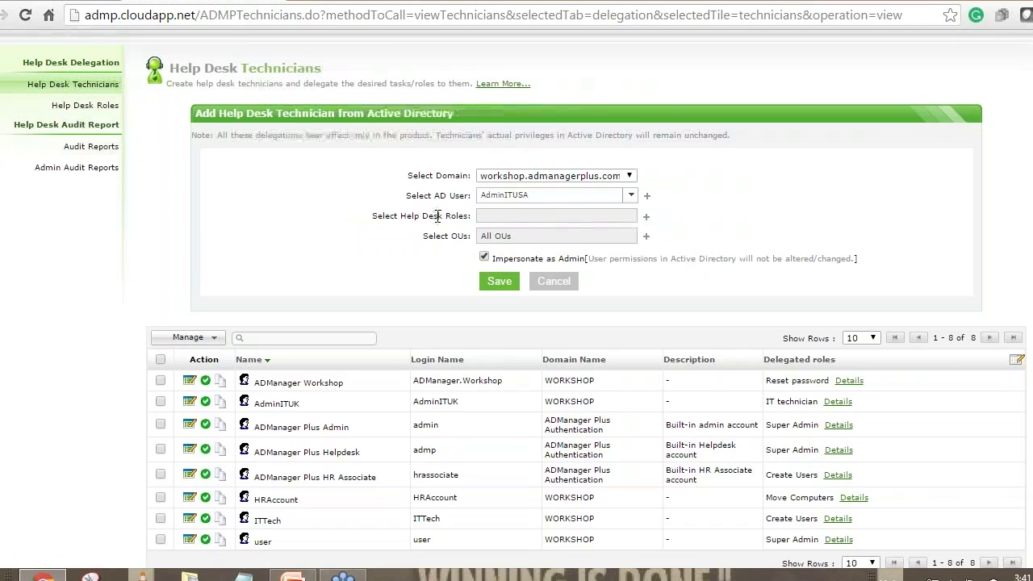
Assign 'Role for IT Tech' to the technician and save, giving nine technicians.
{"action": "left_click", "coordinate": [646, 219]}
{"action": "left_click_drag", "start_coordinate": [710, 296], "coordinate": [710, 367]}
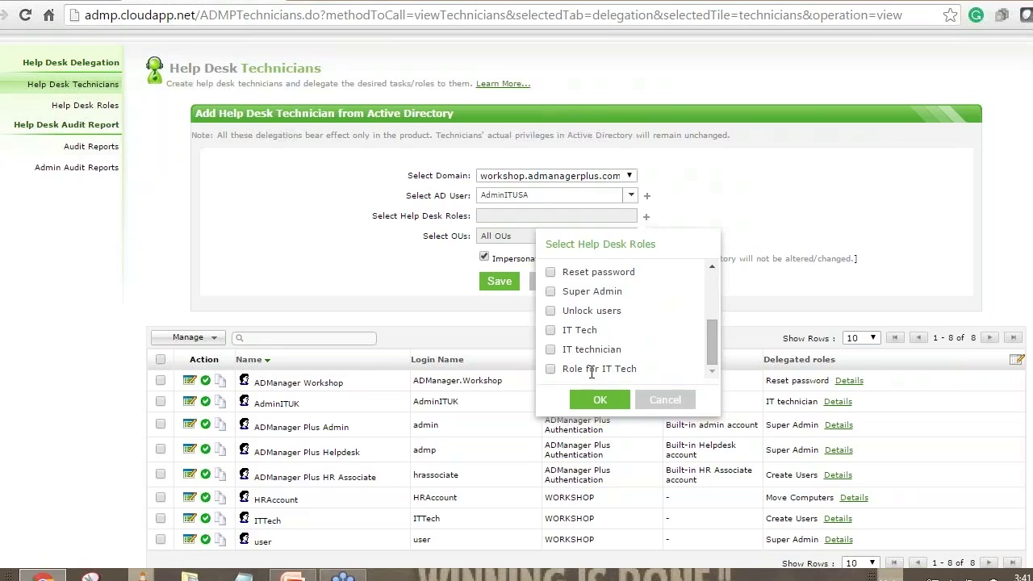
{"action": "left_click", "coordinate": [550, 368]}
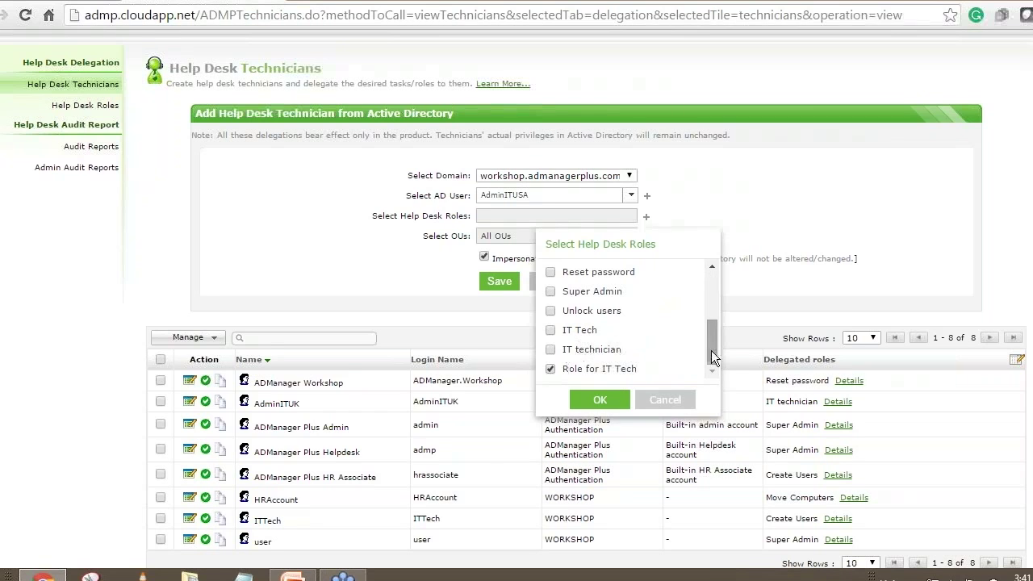
{"action": "mouse_move", "coordinate": [714, 351]}
{"action": "left_mouse_down"}
{"action": "mouse_move", "coordinate": [717, 286]}
{"action": "mouse_move", "coordinate": [714, 359]}
{"action": "left_mouse_up"}
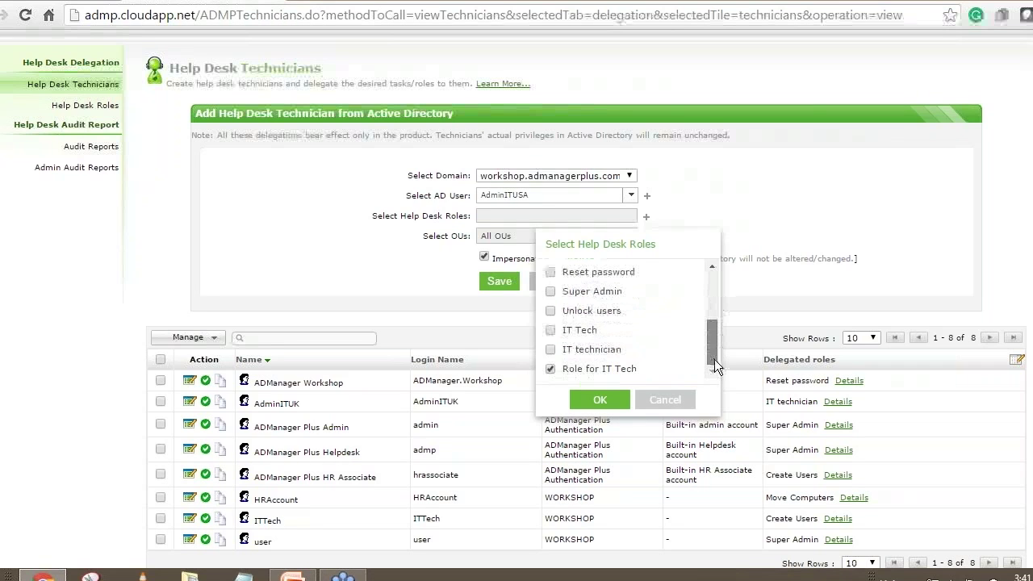
{"action": "left_click", "coordinate": [607, 400]}
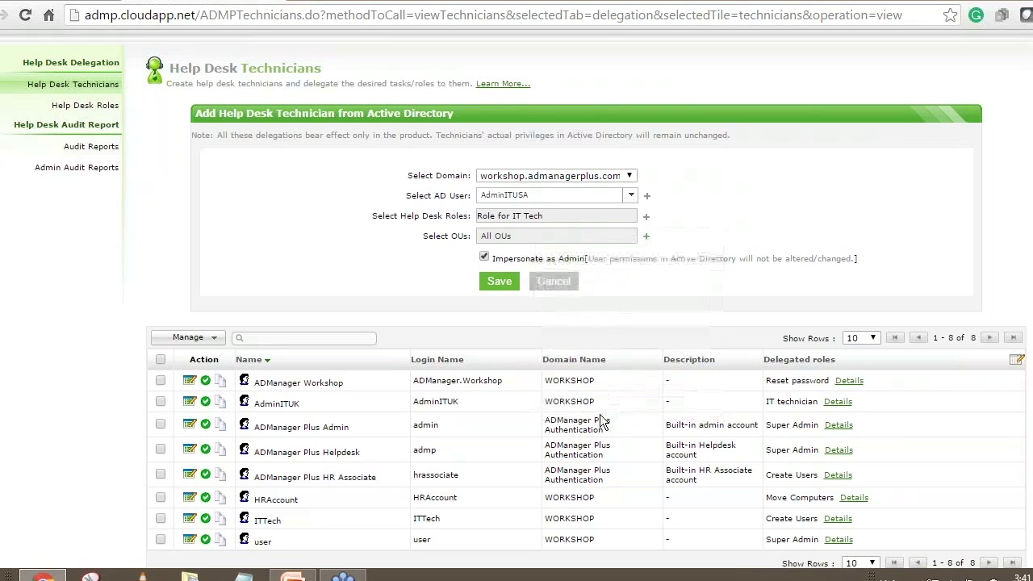
{"action": "left_click", "coordinate": [499, 281]}
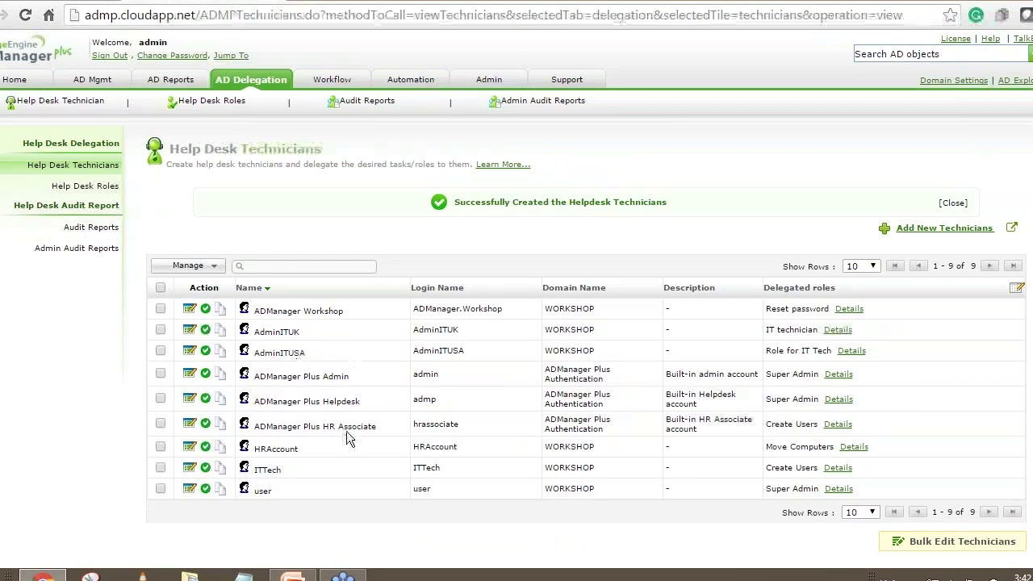
{"action": "left_click", "coordinate": [111, 55]}
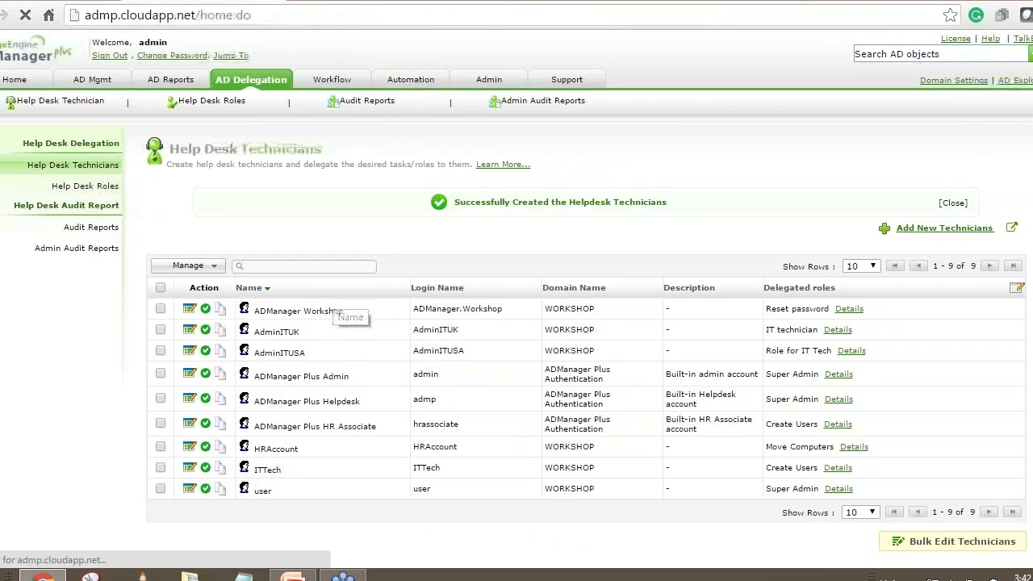
Log in with the US IT admin technician's user name and password in the WORKSHOP domain.
{"action": "type", "text": "adminitusa"}
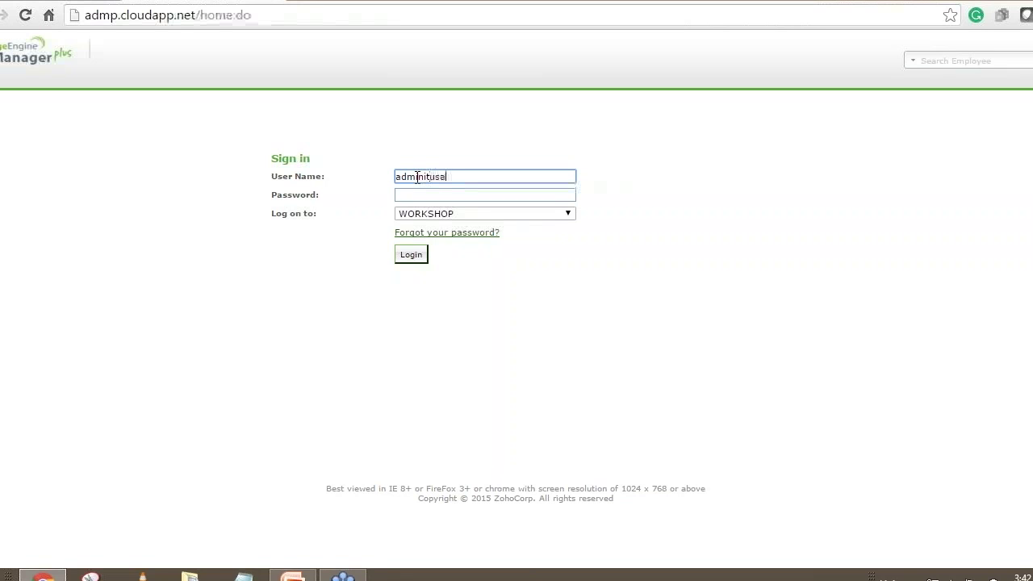
{"action": "key", "text": "Tab"}
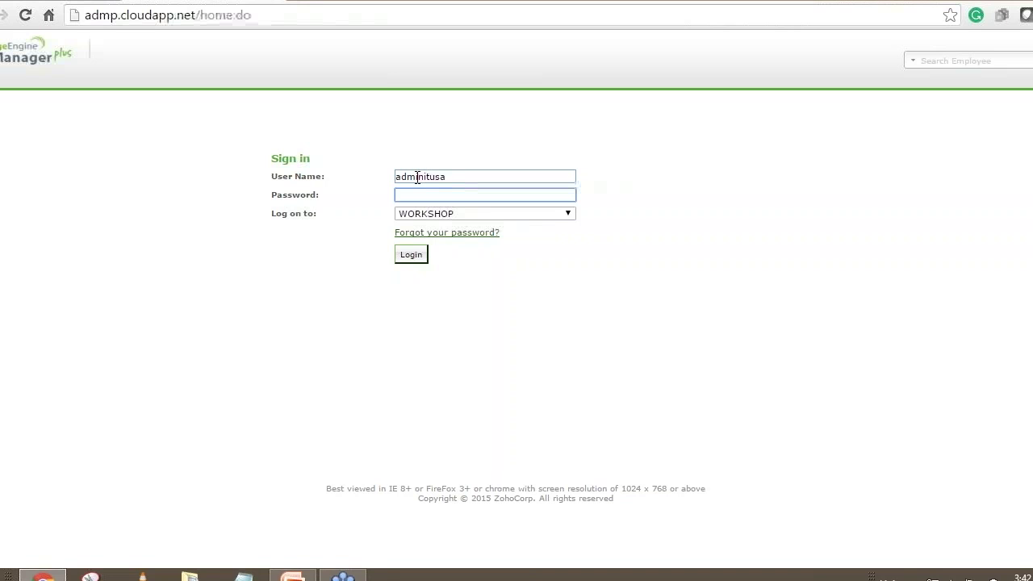
{"action": "type", "text": "••••••••••••"}
{"action": "left_click_drag", "start_coordinate": [457, 176], "coordinate": [376, 176]}
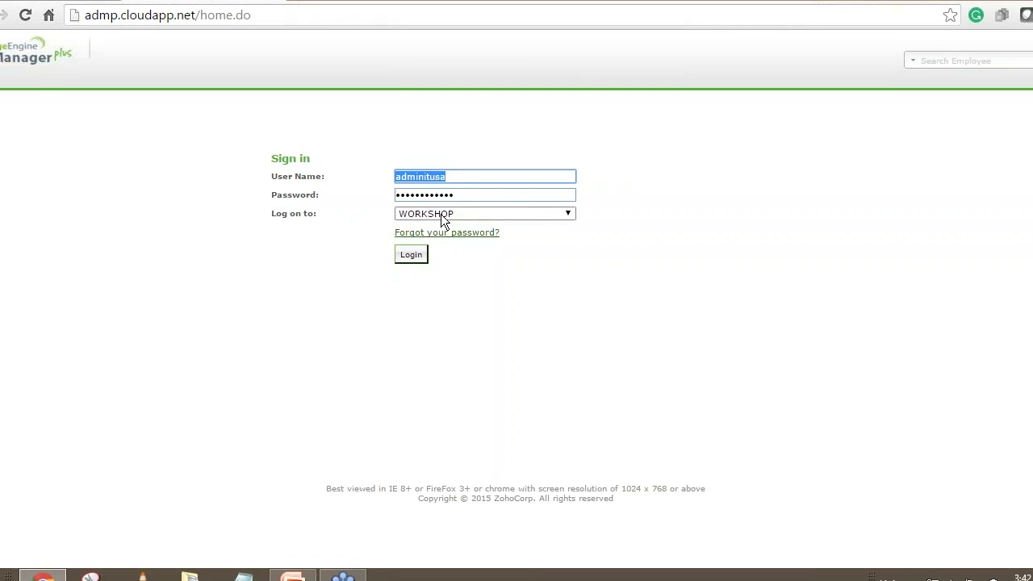
{"action": "left_click", "coordinate": [413, 254]}
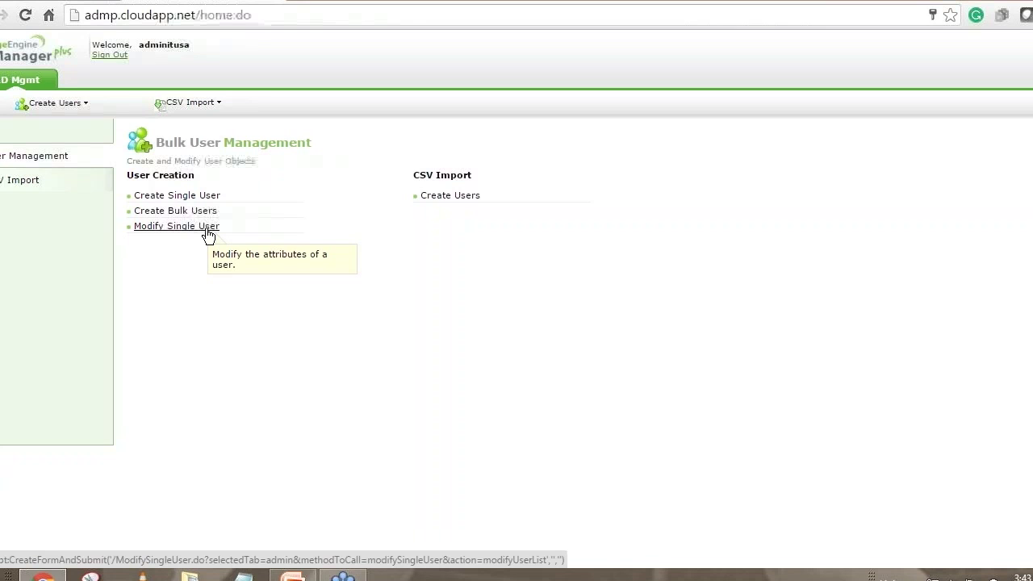
Sign out of the technician session and log in with the admin user name and its password.
{"action": "left_click", "coordinate": [110, 56]}
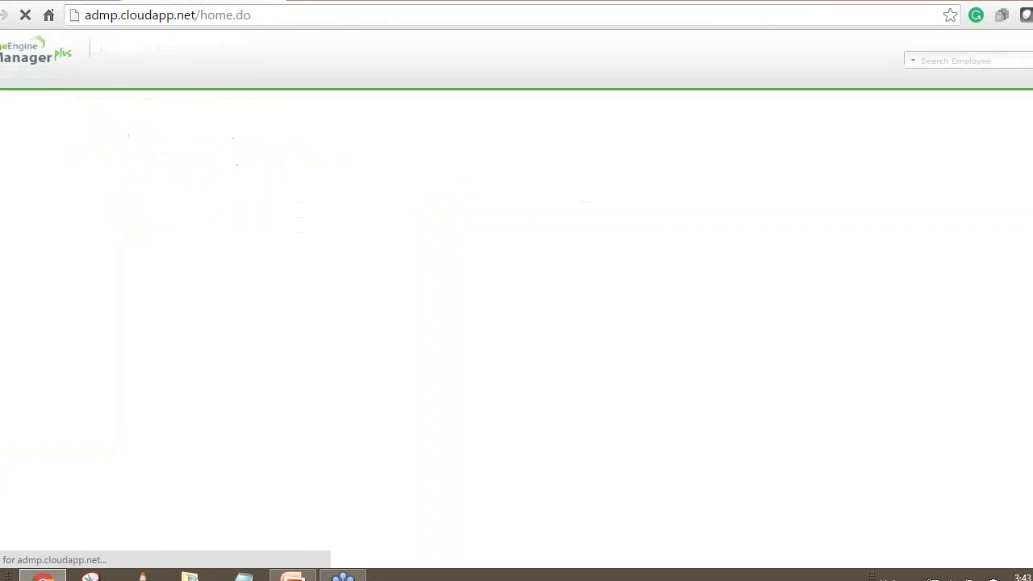
{"action": "type", "text": "admin"}
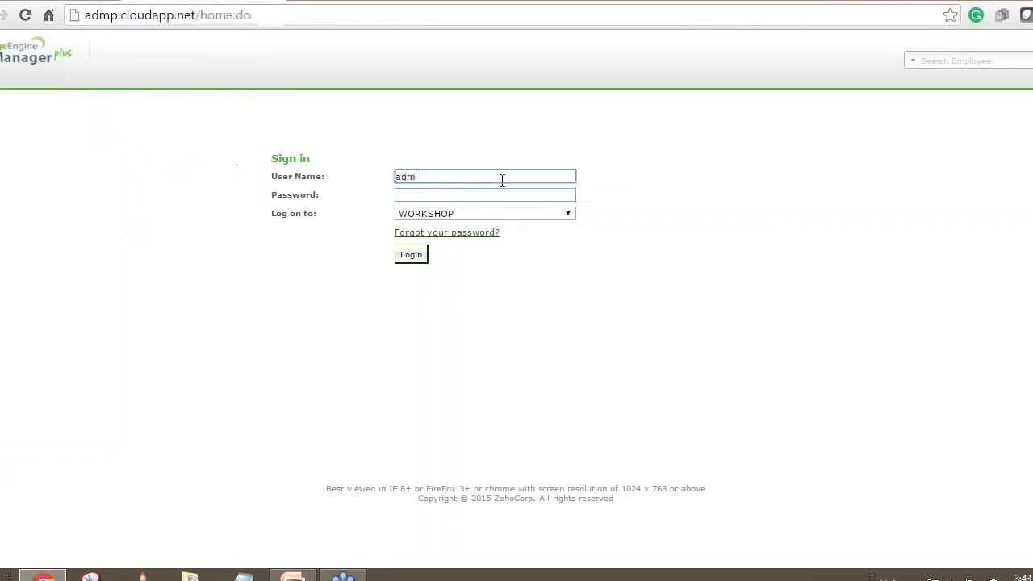
{"action": "key", "text": "Tab"}
{"action": "type", "text": "password"}
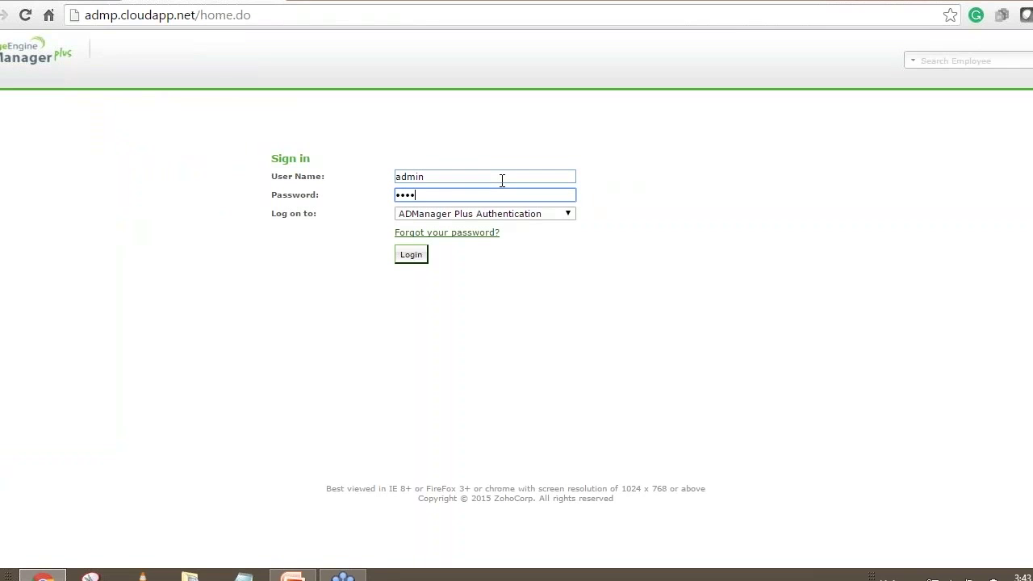
{"action": "key", "text": "Return"}
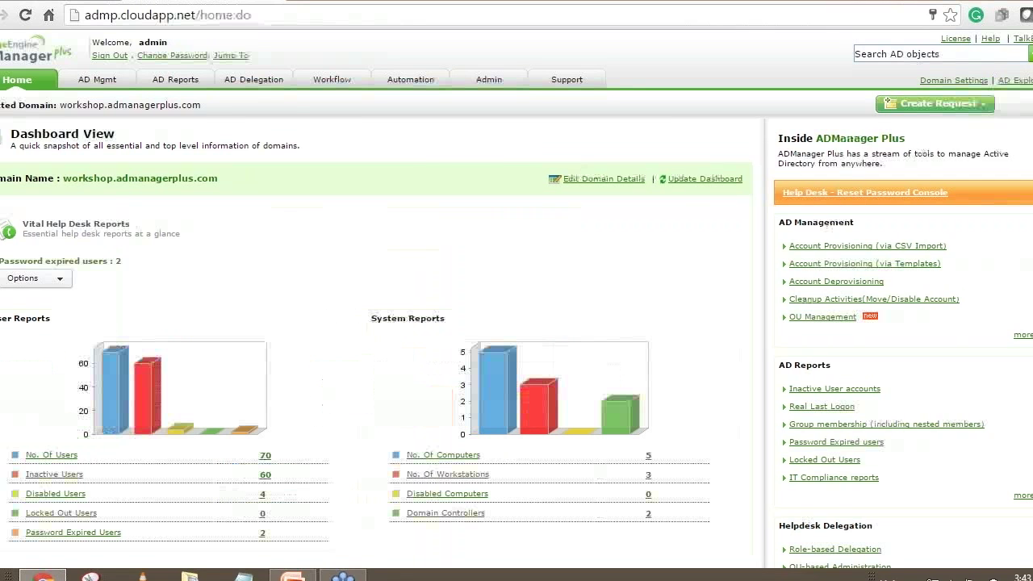
Open Role for IT Tech from Help Desk Roles for editing and grant it Group Attributes.
{"action": "left_click", "coordinate": [256, 80]}
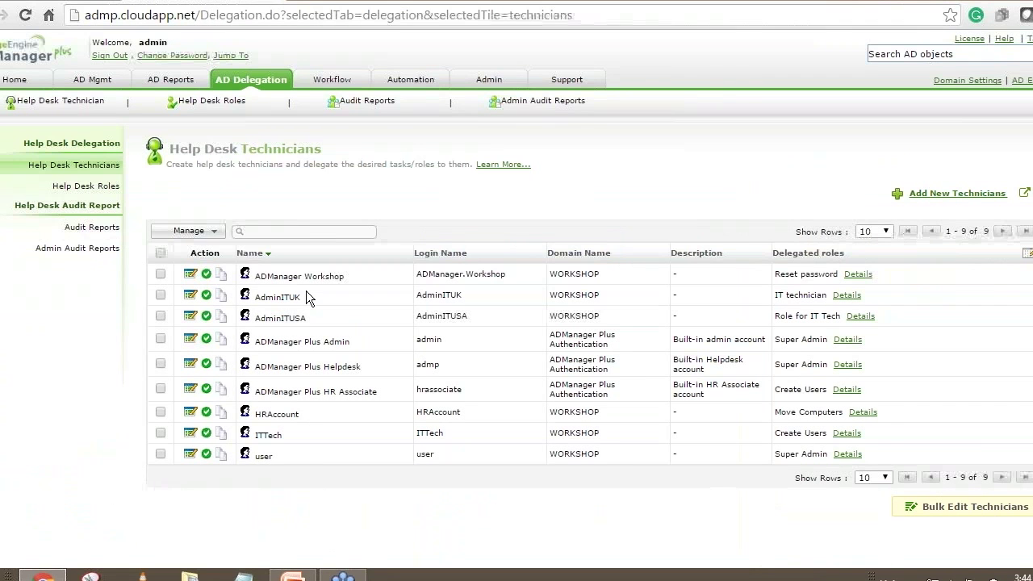
{"action": "left_click", "coordinate": [103, 187]}
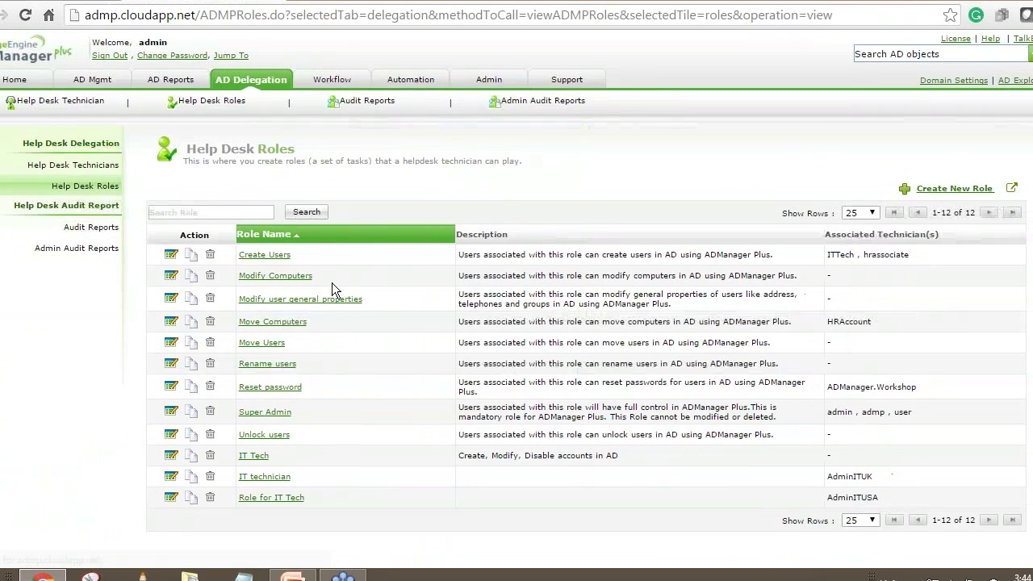
{"action": "scroll", "coordinate": [332, 284], "scroll_direction": "down", "scroll_amount": 1}
{"action": "left_click", "coordinate": [178, 490]}
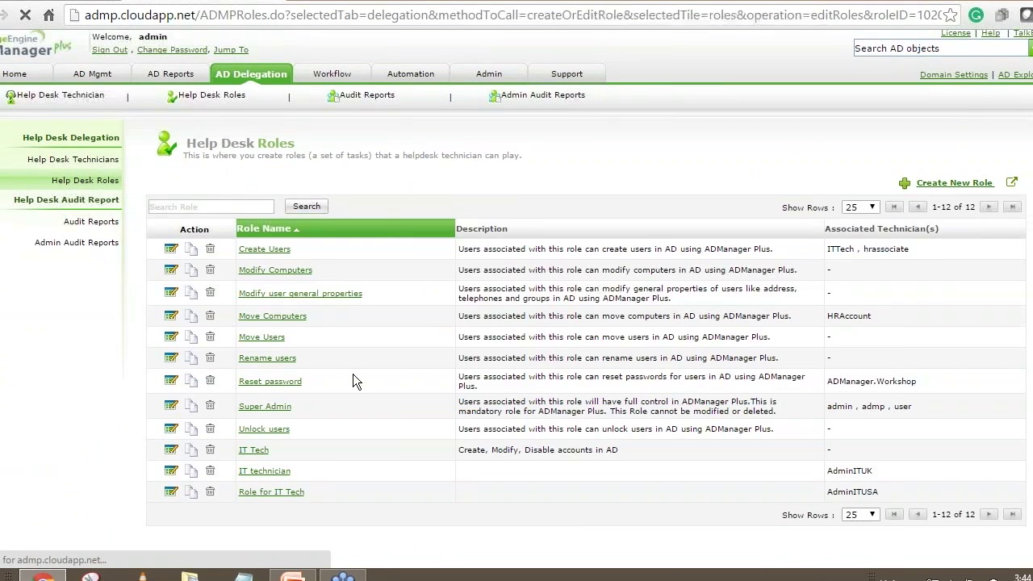
{"action": "scroll", "coordinate": [355, 371], "scroll_direction": "down", "scroll_amount": 3}
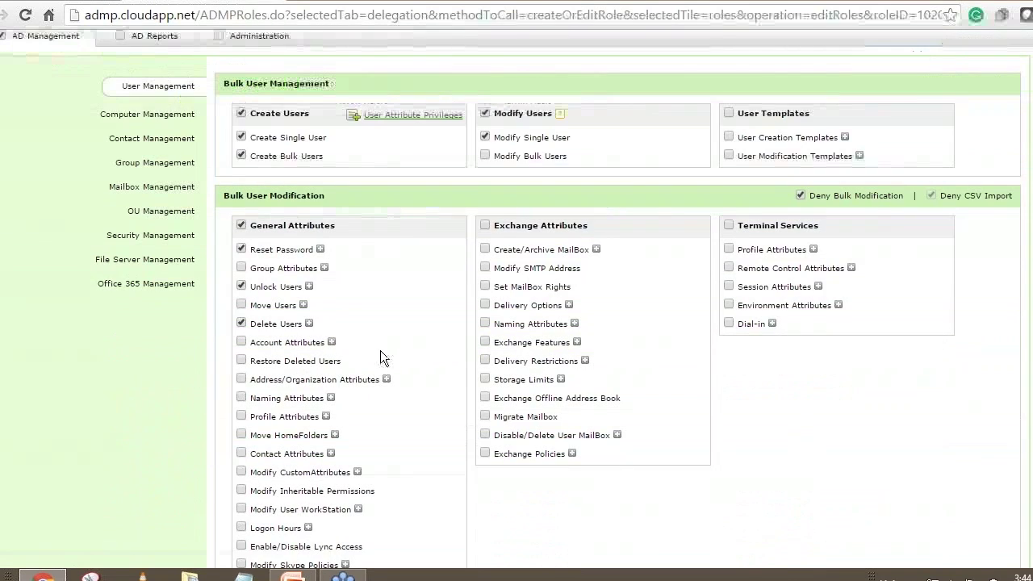
{"action": "scroll", "coordinate": [380, 351], "scroll_direction": "down", "scroll_amount": 1}
{"action": "left_click", "coordinate": [241, 186]}
Grant Move Users, Account Attributes, Restore Deleted Users, Address/Organization, Naming and Profile Attributes permissions.
{"action": "left_click", "coordinate": [240, 260]}
{"action": "left_click", "coordinate": [241, 223]}
{"action": "left_click", "coordinate": [241, 280]}
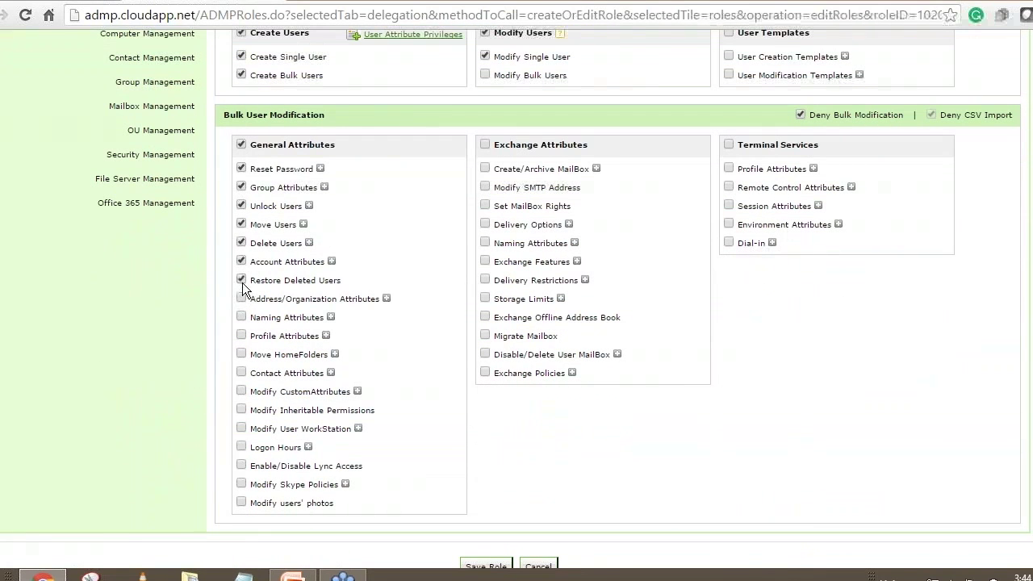
{"action": "left_click", "coordinate": [241, 298]}
{"action": "left_click", "coordinate": [241, 317]}
{"action": "left_click", "coordinate": [241, 335]}
{"action": "scroll", "coordinate": [464, 353], "scroll_direction": "up", "scroll_amount": 2}
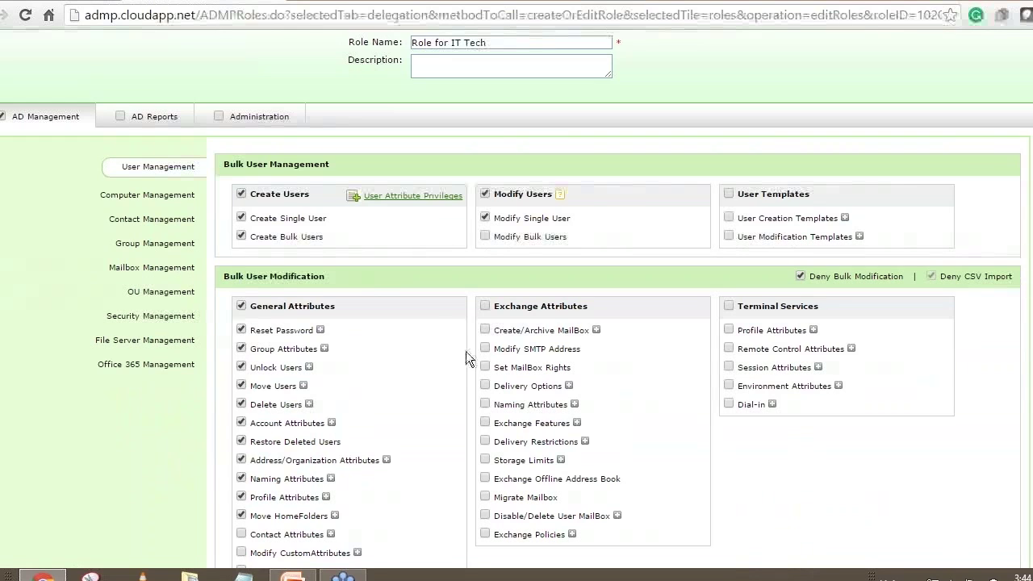
Point out the Create Single User permission and open its User Attribute Privileges.
{"action": "left_click_drag", "start_coordinate": [269, 218], "coordinate": [314, 218]}
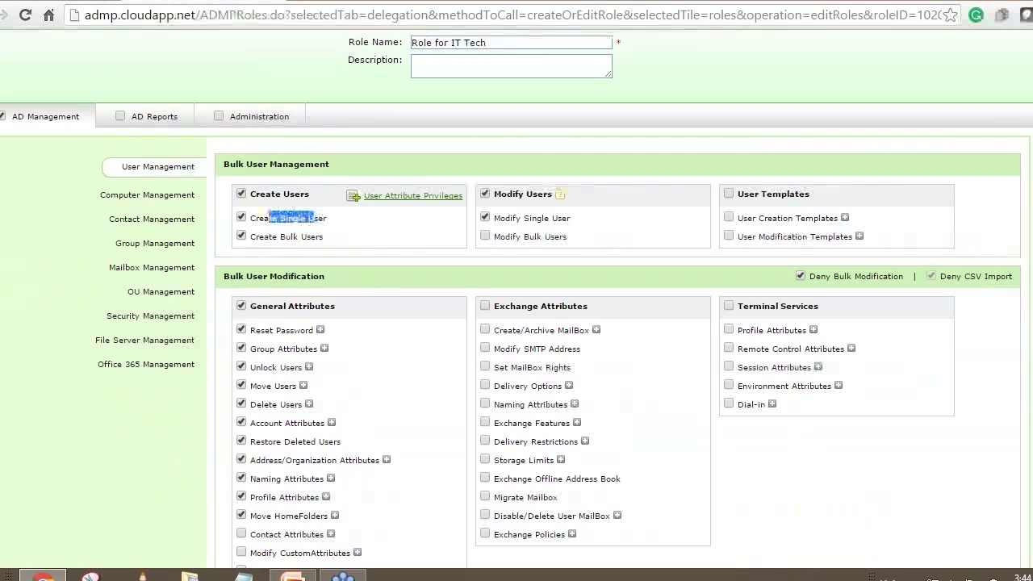
{"action": "left_click", "coordinate": [421, 229]}
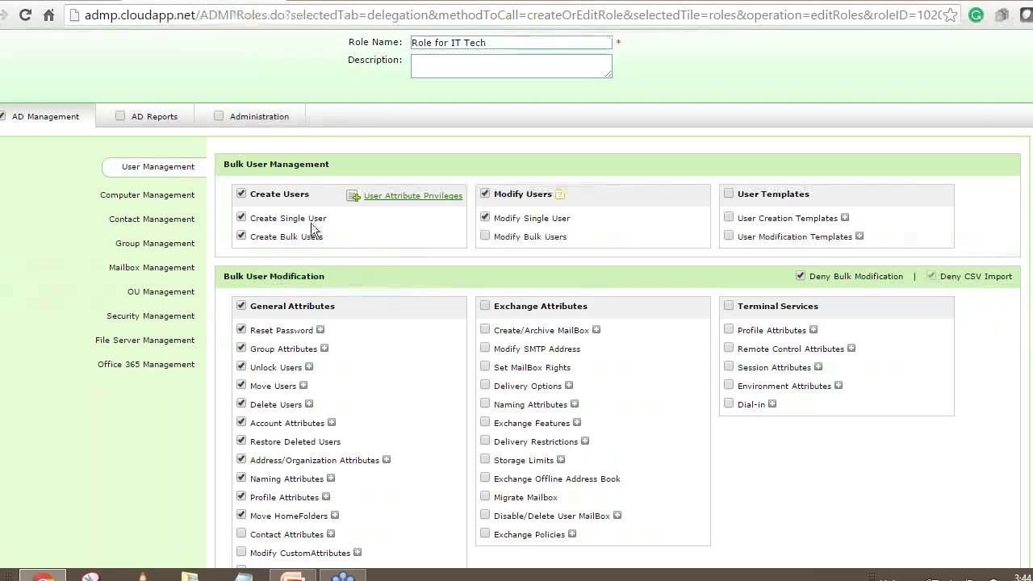
{"action": "left_click_drag", "start_coordinate": [277, 218], "coordinate": [324, 218]}
{"action": "left_click", "coordinate": [346, 217]}
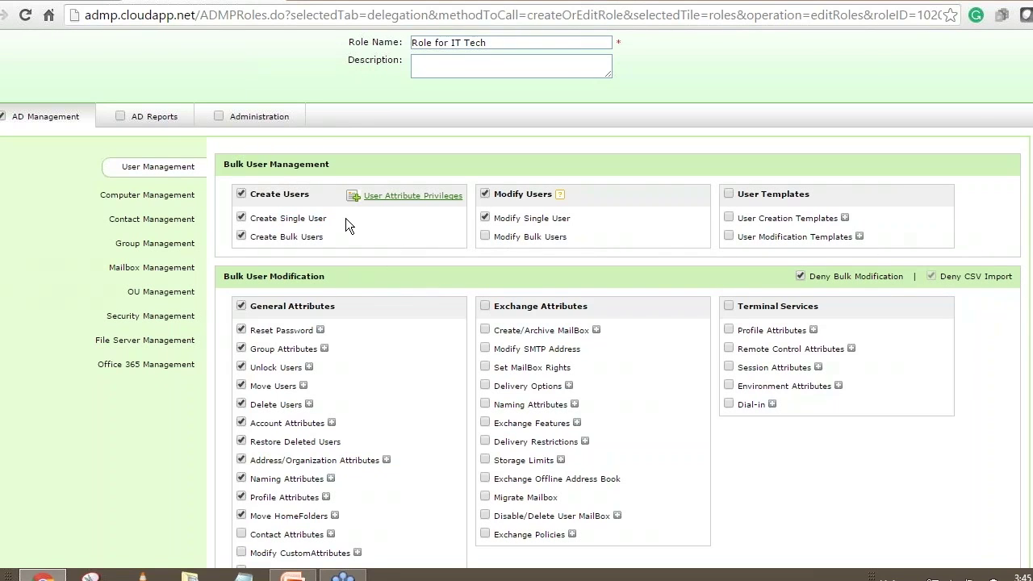
{"action": "left_click_drag", "start_coordinate": [269, 219], "coordinate": [310, 223]}
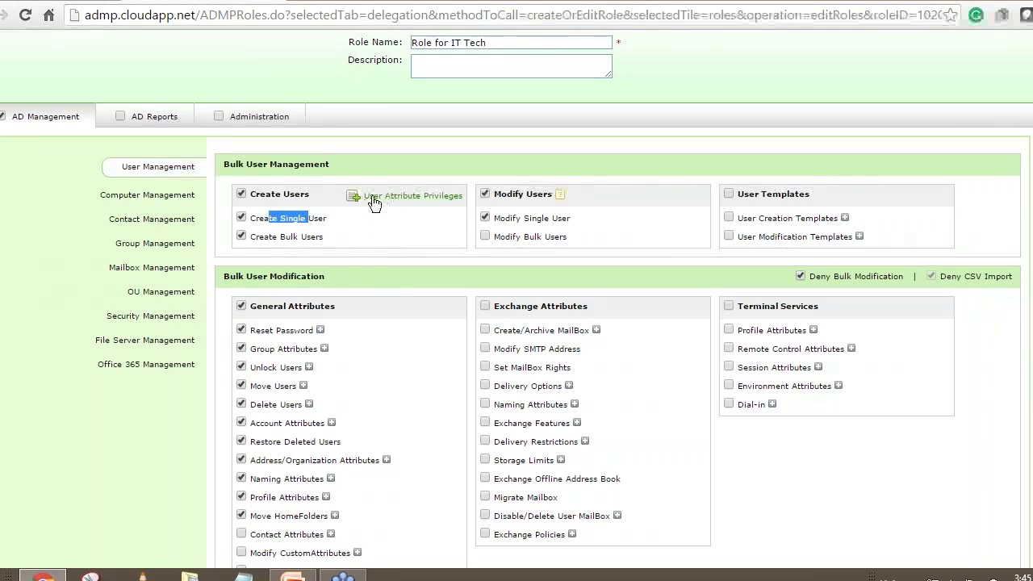
{"action": "left_click", "coordinate": [419, 203]}
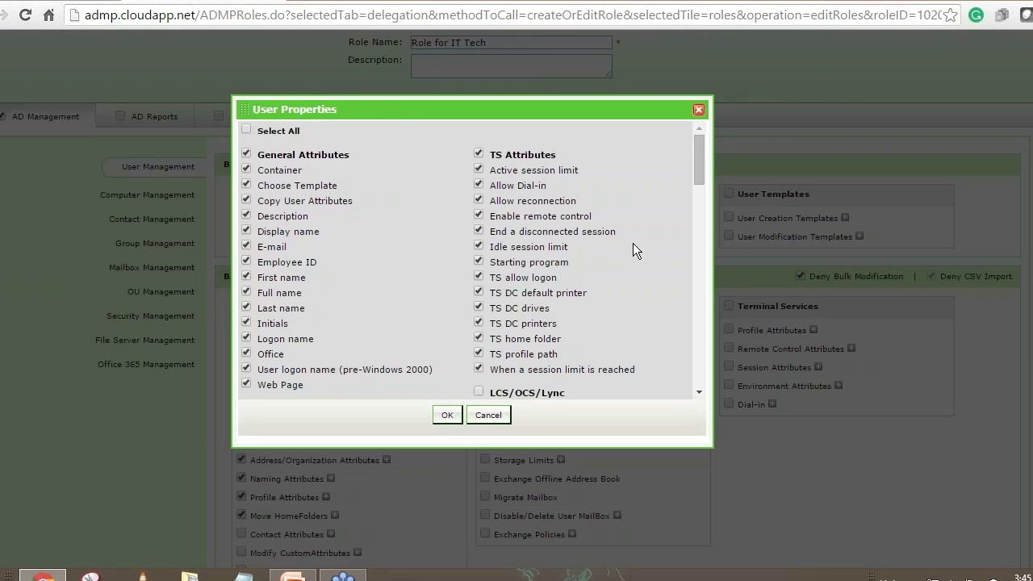
Untick all TS Attributes and Exchange Attributes for user creation and confirm with OK.
{"action": "mouse_move", "coordinate": [700, 171]}
{"action": "left_mouse_down"}
{"action": "mouse_move", "coordinate": [705, 199]}
{"action": "mouse_move", "coordinate": [702, 160]}
{"action": "left_mouse_up"}
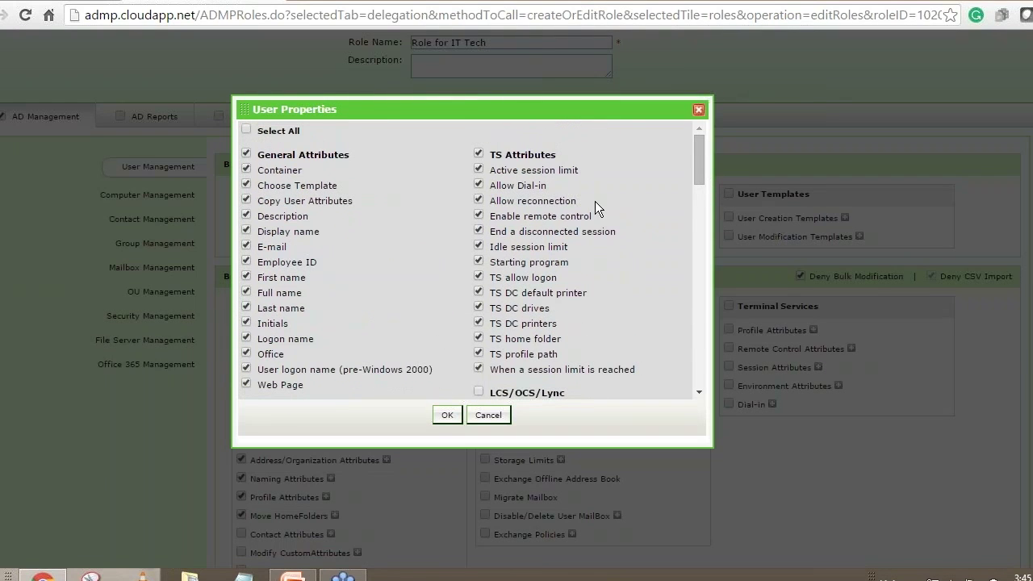
{"action": "left_click", "coordinate": [479, 154]}
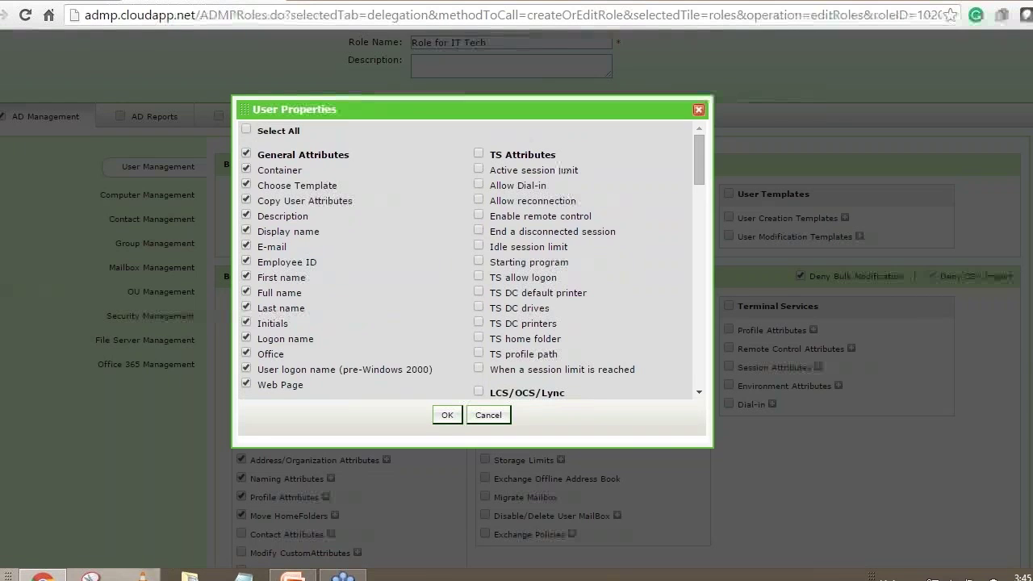
{"action": "scroll", "coordinate": [604, 178], "scroll_direction": "down", "scroll_amount": 3}
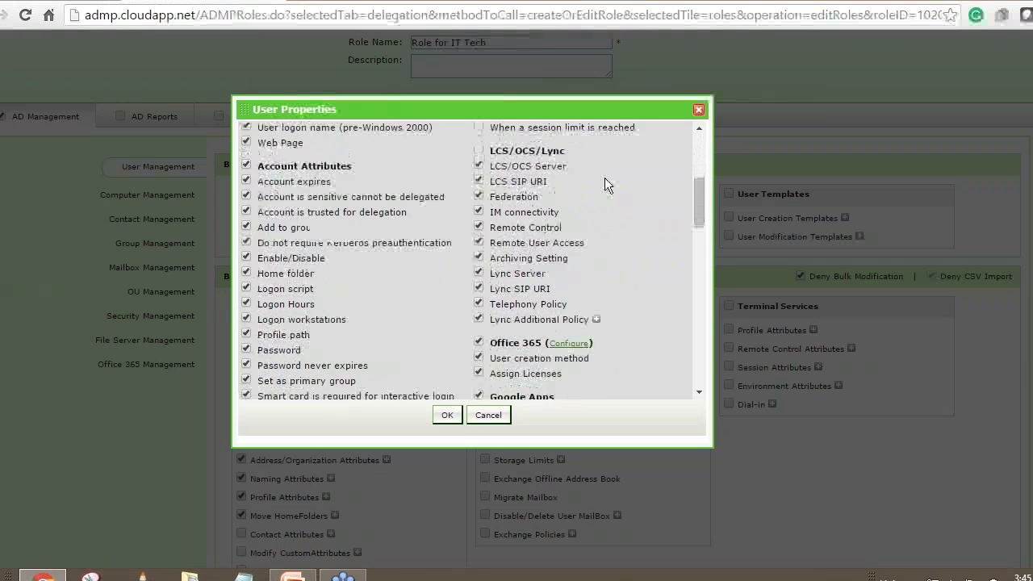
{"action": "scroll", "coordinate": [605, 179], "scroll_direction": "down", "scroll_amount": 3}
{"action": "scroll", "coordinate": [605, 178], "scroll_direction": "down", "scroll_amount": 3}
{"action": "scroll", "coordinate": [604, 177], "scroll_direction": "down", "scroll_amount": 3}
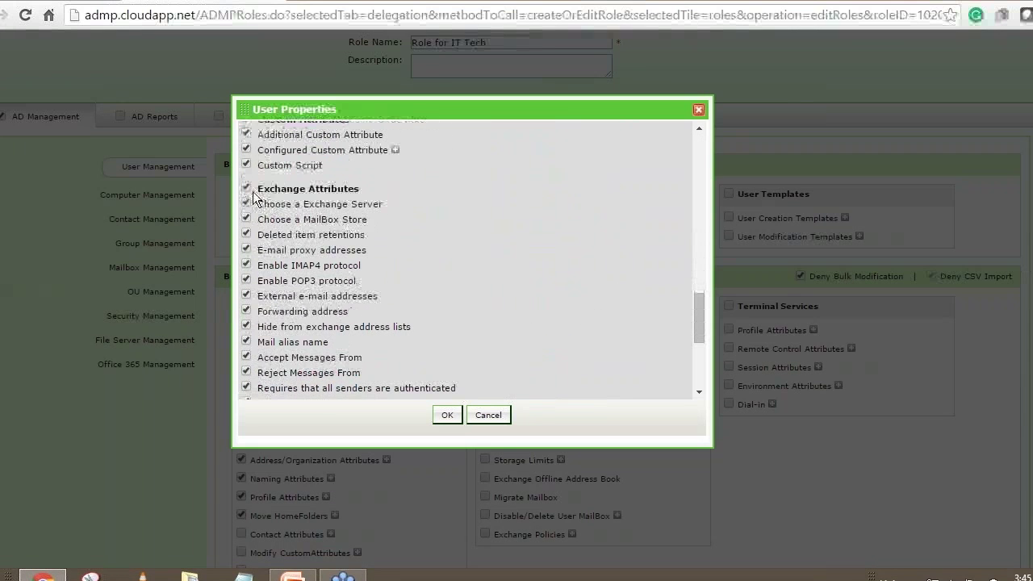
{"action": "left_click", "coordinate": [247, 189]}
{"action": "scroll", "coordinate": [489, 267], "scroll_direction": "up", "scroll_amount": 6}
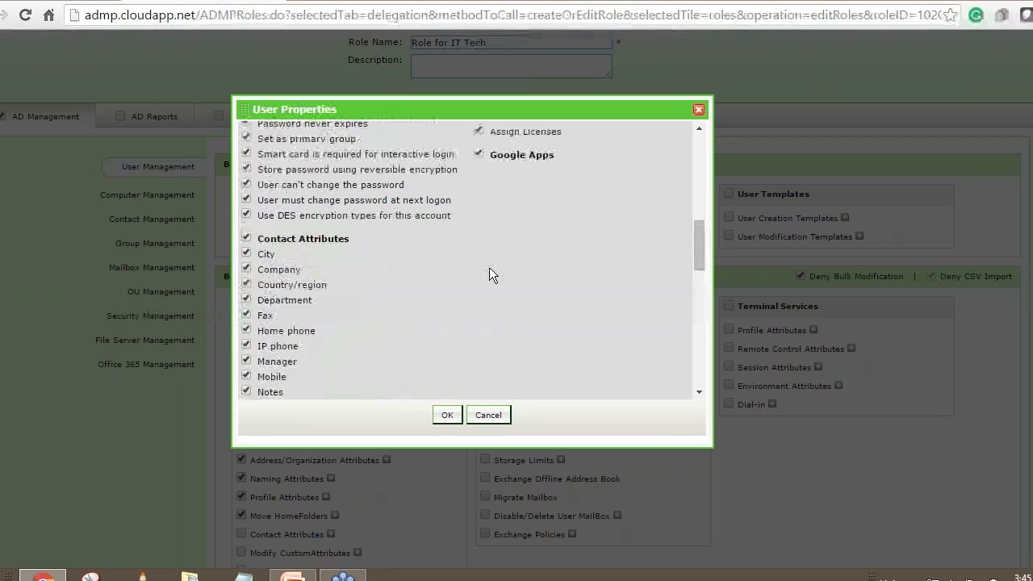
{"action": "scroll", "coordinate": [489, 267], "scroll_direction": "up", "scroll_amount": 12}
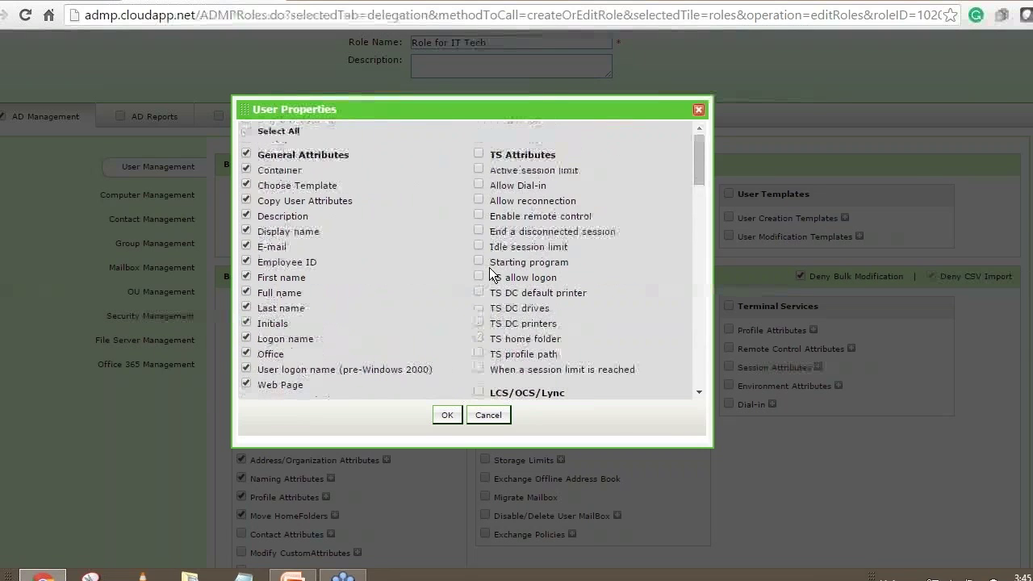
{"action": "scroll", "coordinate": [490, 268], "scroll_direction": "up", "scroll_amount": 2}
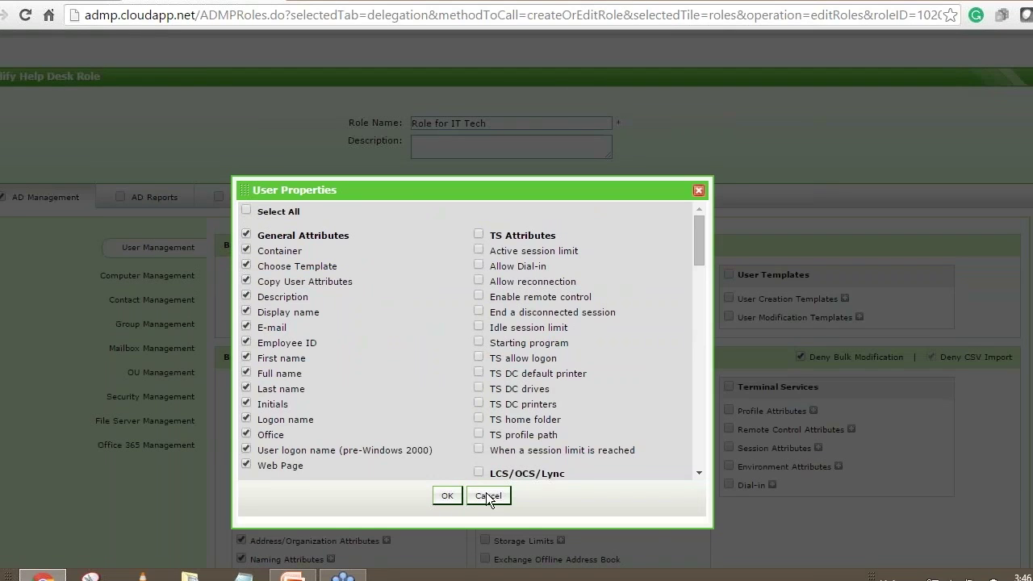
{"action": "left_click", "coordinate": [447, 496]}
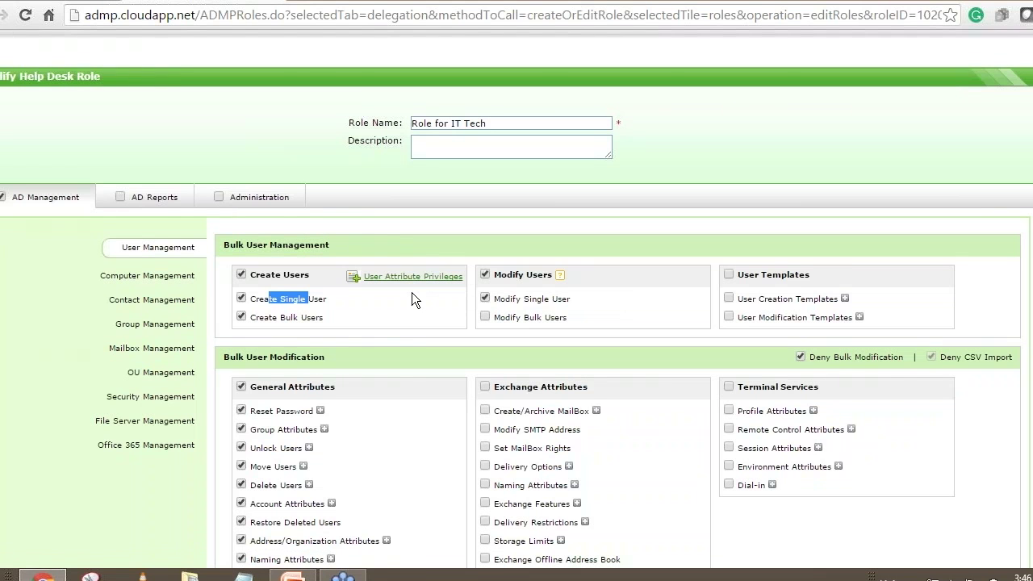
Save the updated Role for IT Tech and go to the Help Desk Technicians list.
{"action": "scroll", "coordinate": [412, 294], "scroll_direction": "down", "scroll_amount": 3}
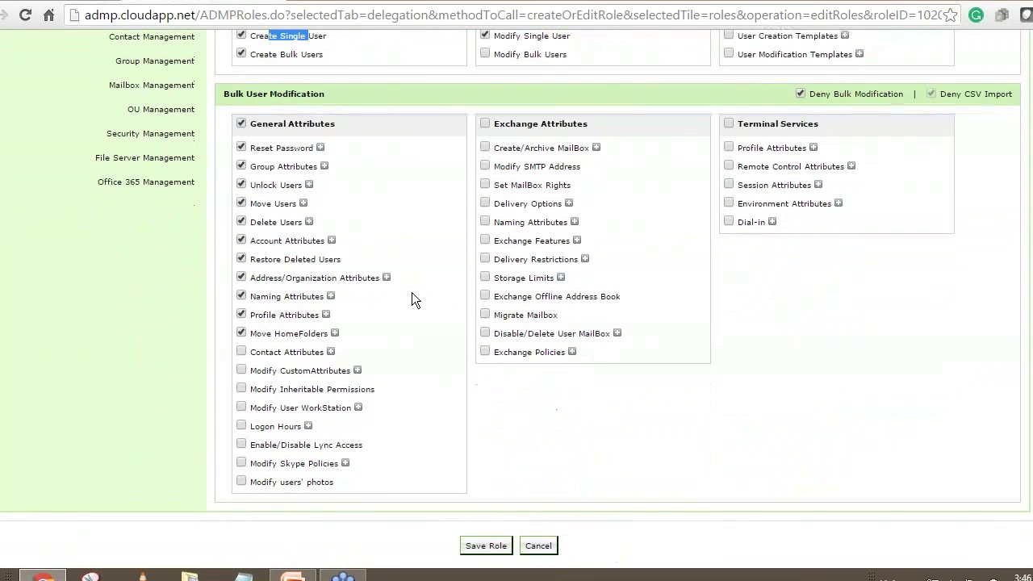
{"action": "left_click", "coordinate": [489, 548]}
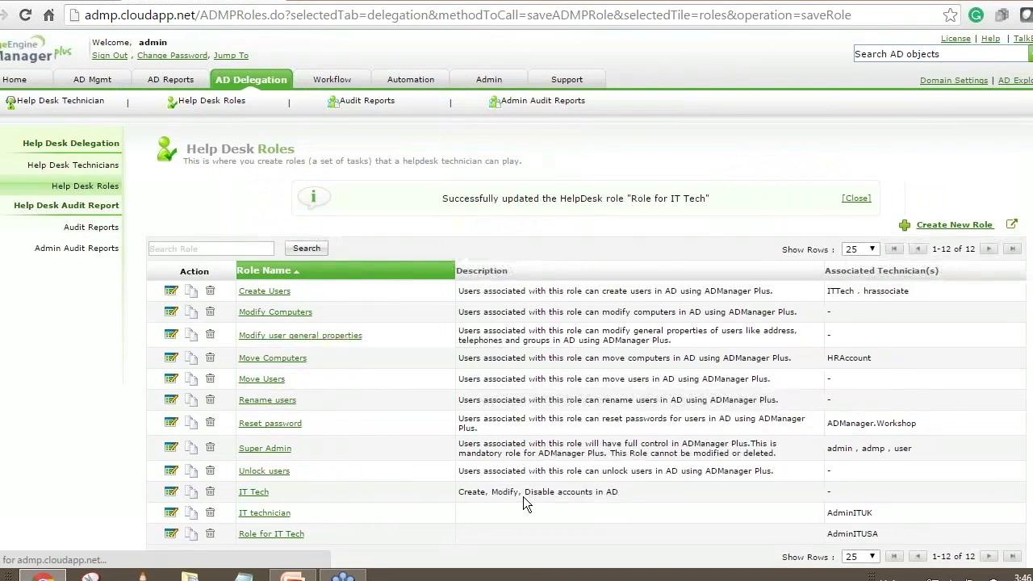
{"action": "scroll", "coordinate": [523, 497], "scroll_direction": "down", "scroll_amount": 1}
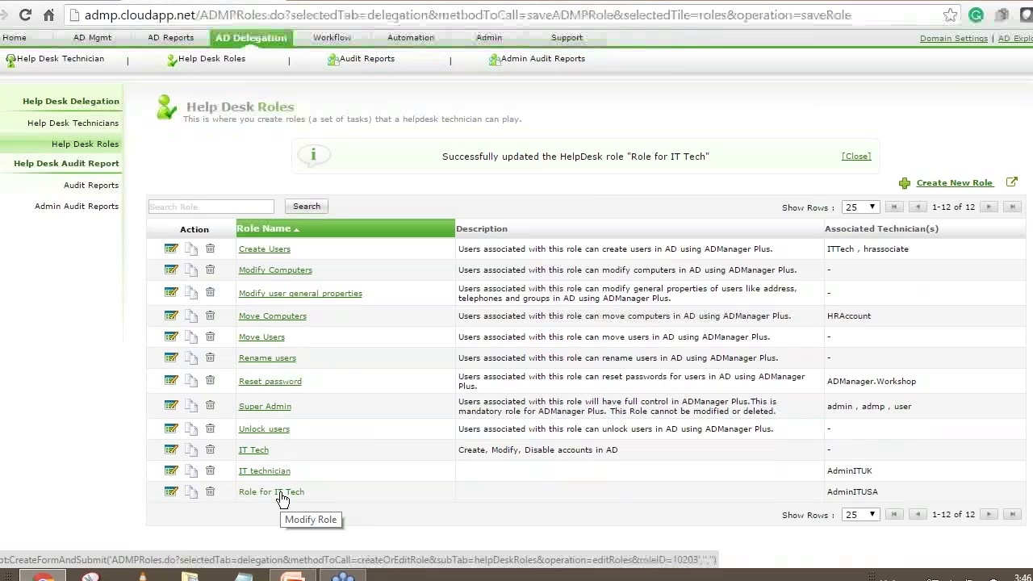
{"action": "left_click", "coordinate": [90, 126]}
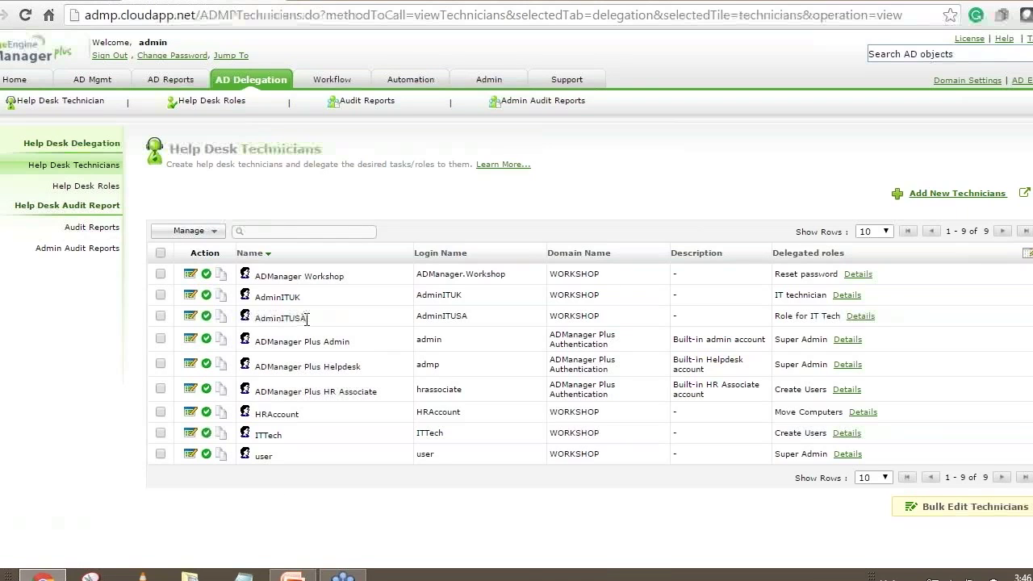
Edit AdminITUSA, the technician holding Role for IT Tech.
{"action": "left_click", "coordinate": [191, 316]}
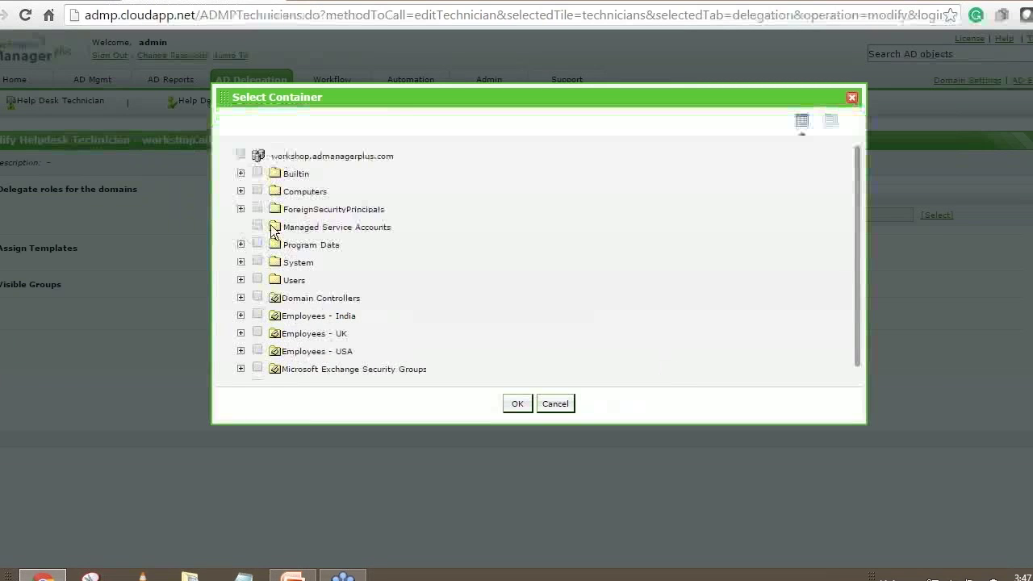
Select the Employees - USA container for the technician and confirm it with OK.
{"action": "scroll", "coordinate": [258, 282], "scroll_direction": "down", "scroll_amount": 1}
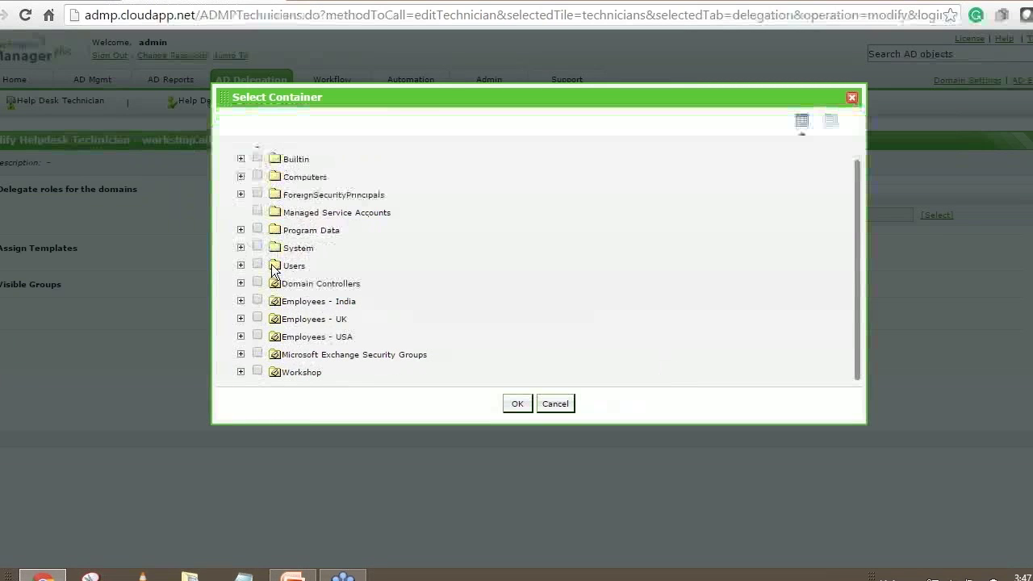
{"action": "left_click", "coordinate": [257, 336]}
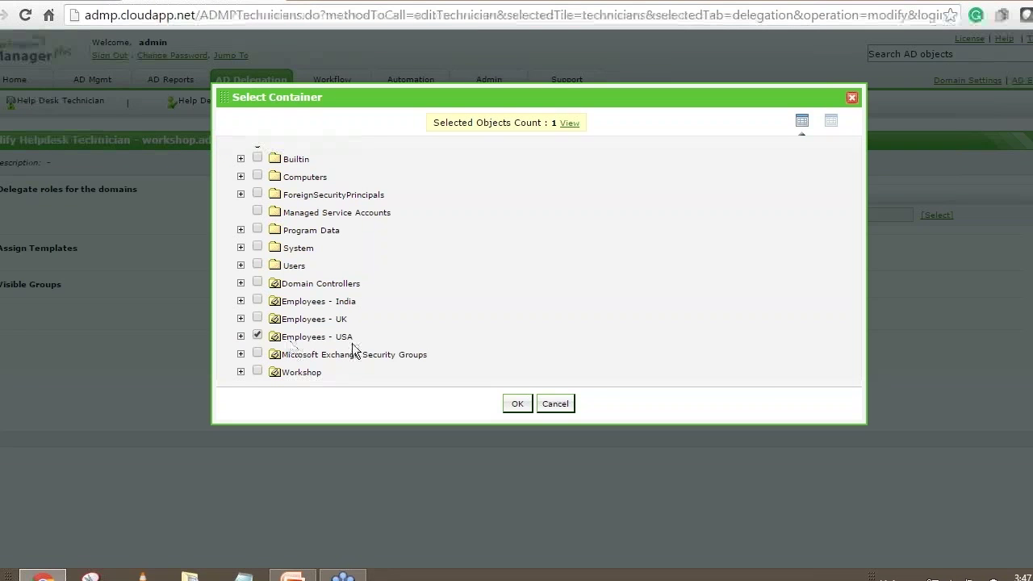
{"action": "left_click", "coordinate": [513, 402]}
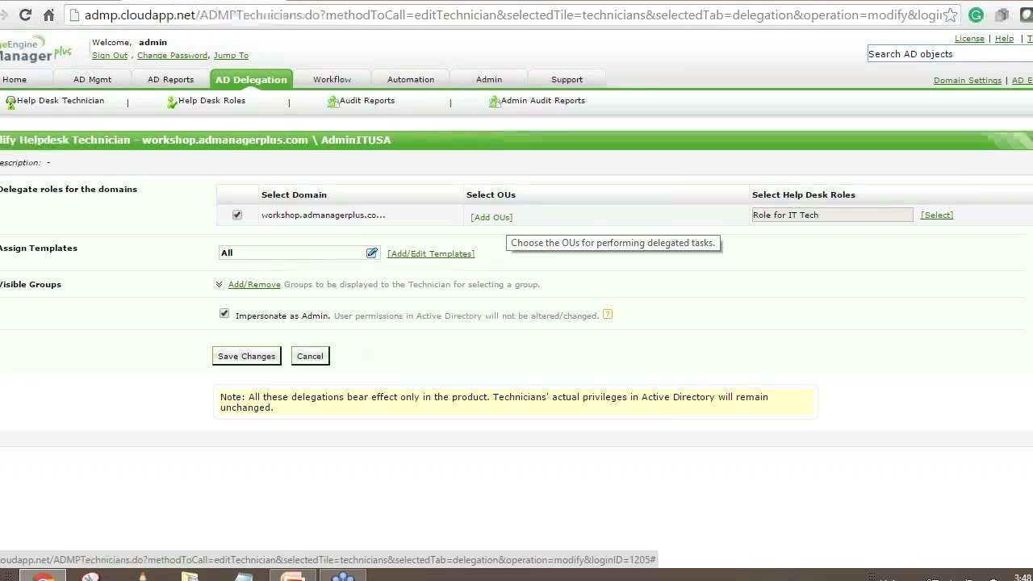
{"action": "left_click", "coordinate": [492, 217]}
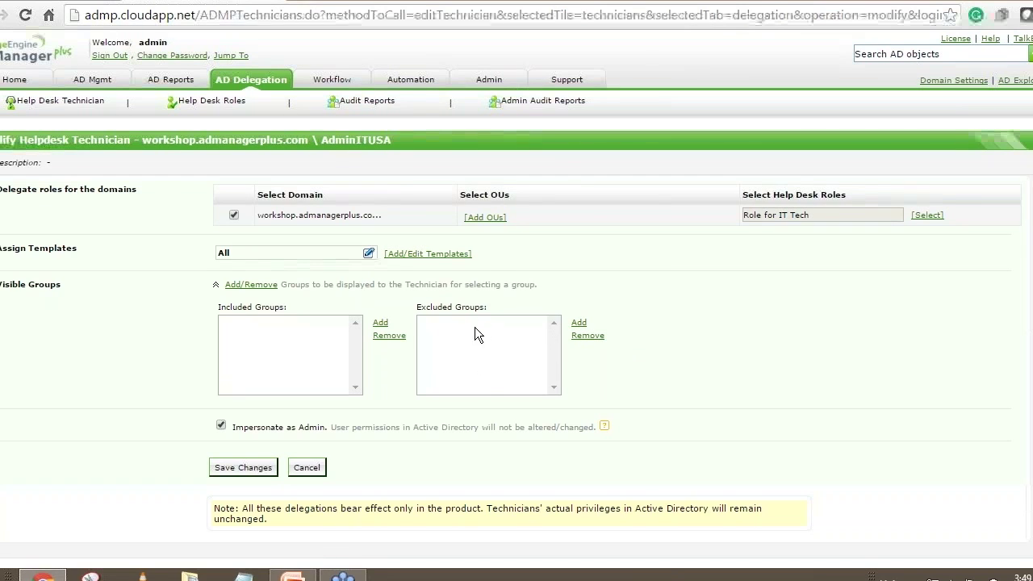
Point out the Excluded Groups list, then cancel the technician edits without saving.
{"action": "left_click_drag", "start_coordinate": [418, 316], "coordinate": [489, 309]}
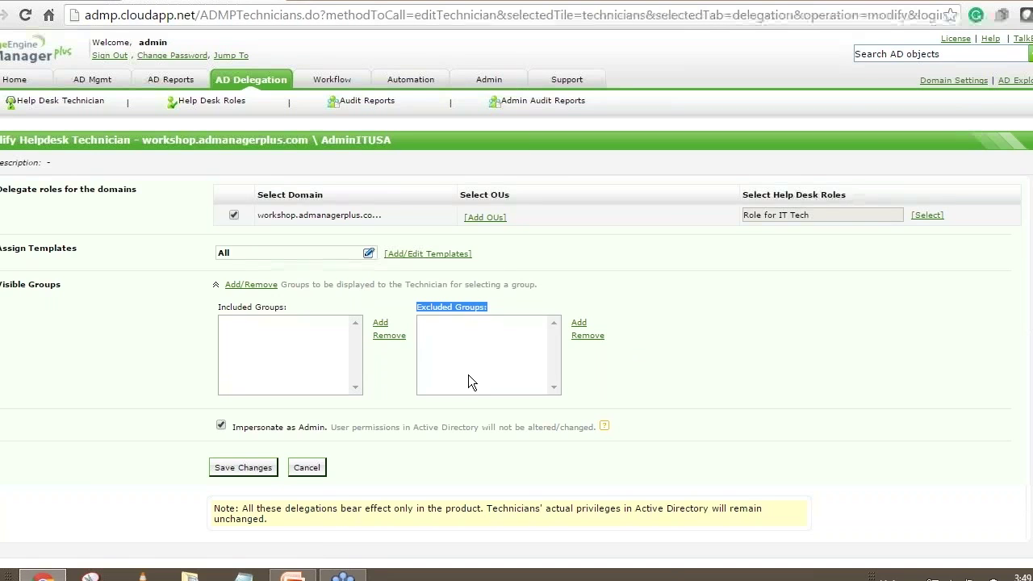
{"action": "left_click", "coordinate": [310, 468]}
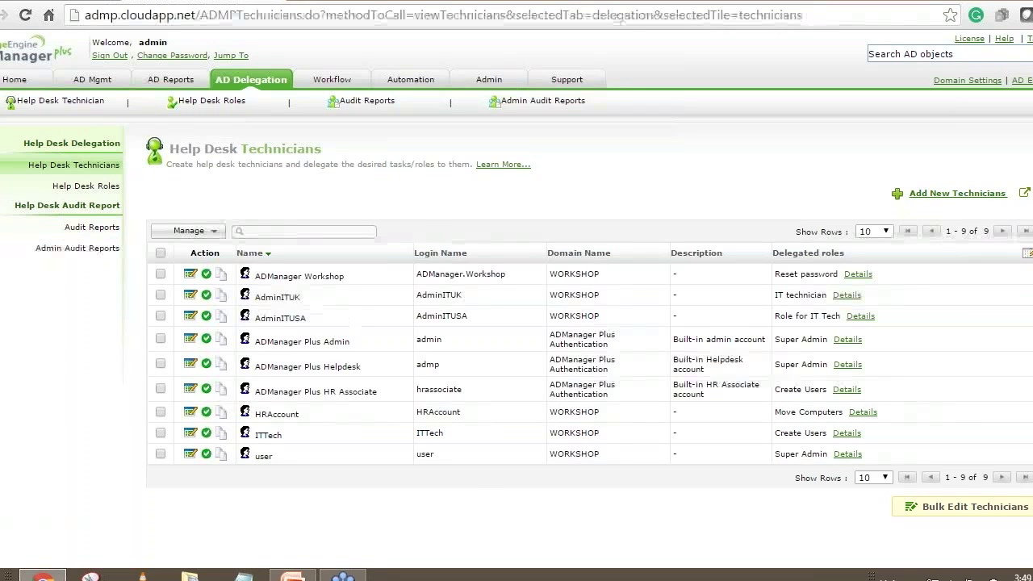
{"action": "left_click_drag", "start_coordinate": [281, 318], "coordinate": [309, 318]}
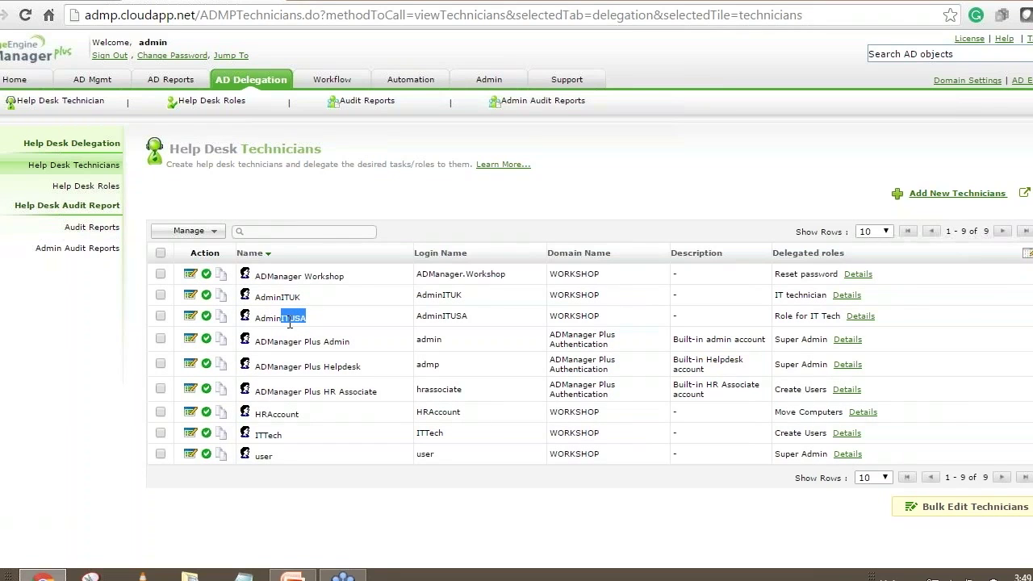
{"action": "left_click", "coordinate": [295, 324]}
{"action": "left_click_drag", "start_coordinate": [310, 321], "coordinate": [287, 323]}
{"action": "left_click_drag", "start_coordinate": [307, 317], "coordinate": [289, 320]}
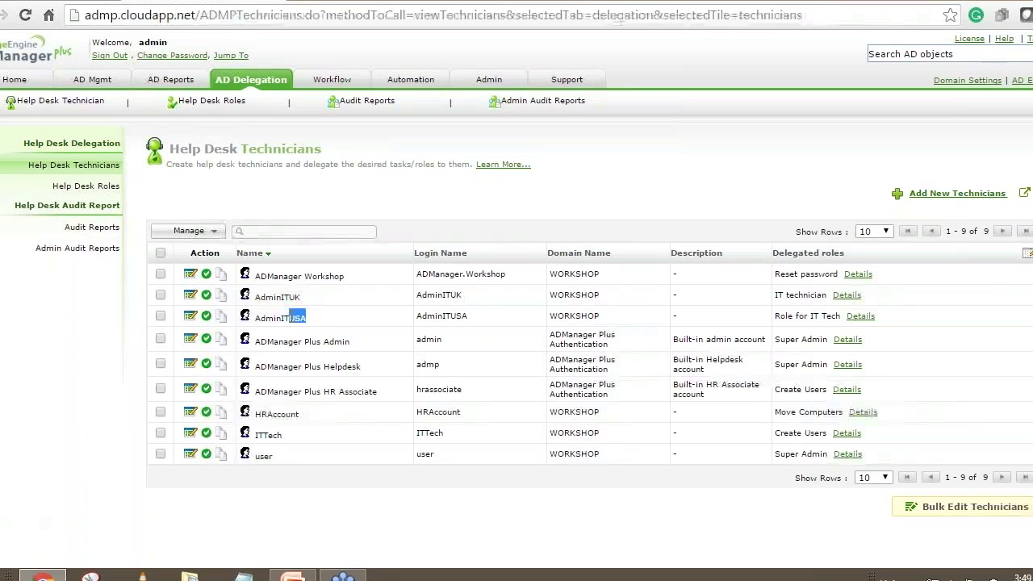
{"action": "left_click", "coordinate": [304, 317]}
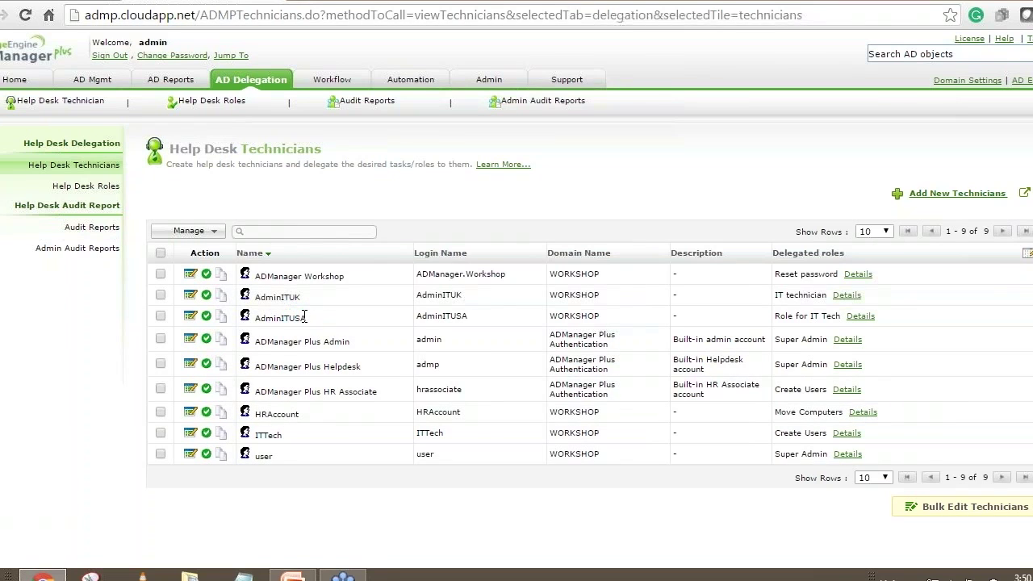
Review AdminITUSA's delegation settings, noting the impersonate-as-admin option, then go to Domain Settings.
{"action": "left_click", "coordinate": [189, 316]}
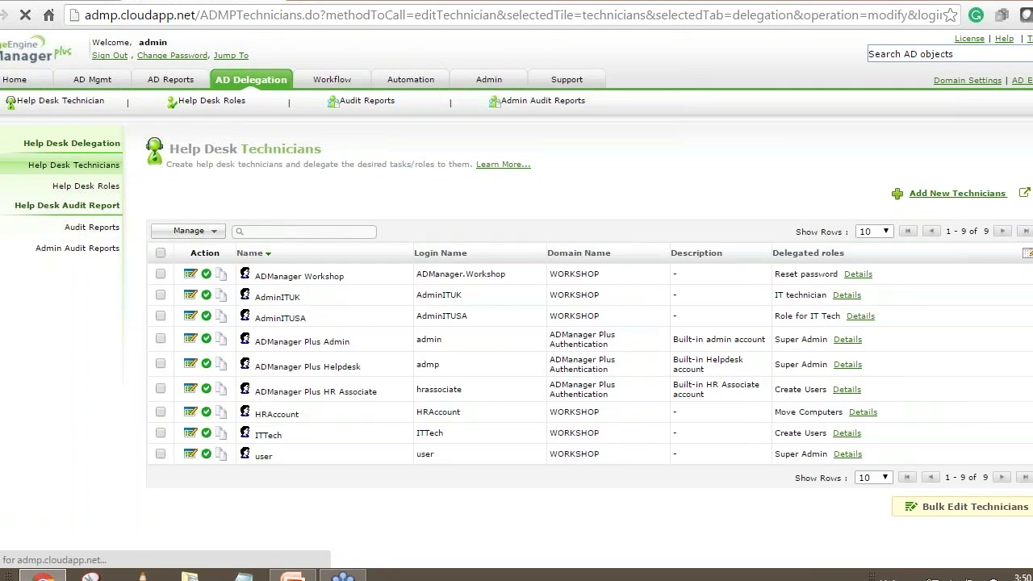
{"action": "left_click_drag", "start_coordinate": [241, 317], "coordinate": [321, 318]}
{"action": "left_click", "coordinate": [383, 339]}
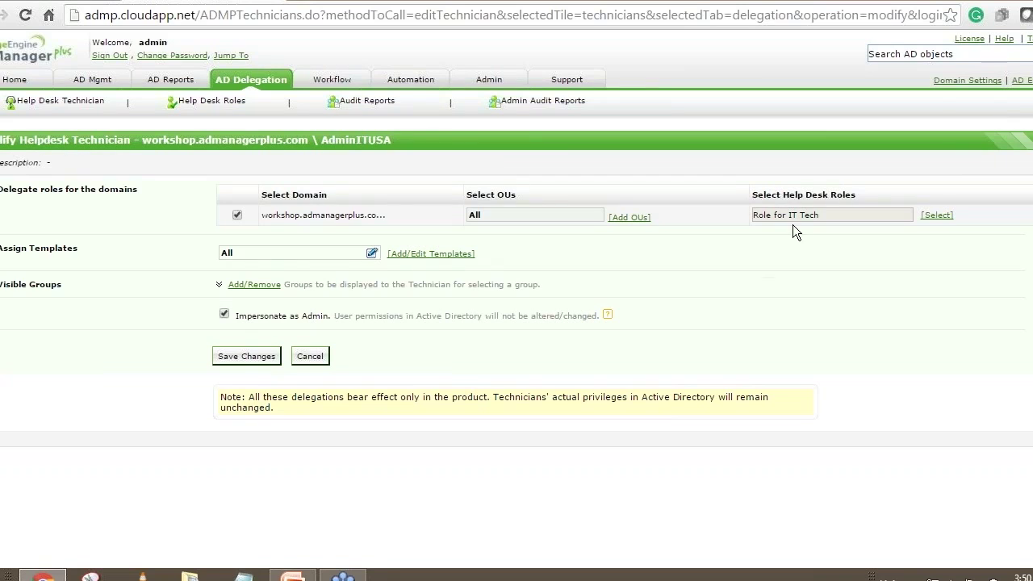
{"action": "left_click", "coordinate": [958, 84]}
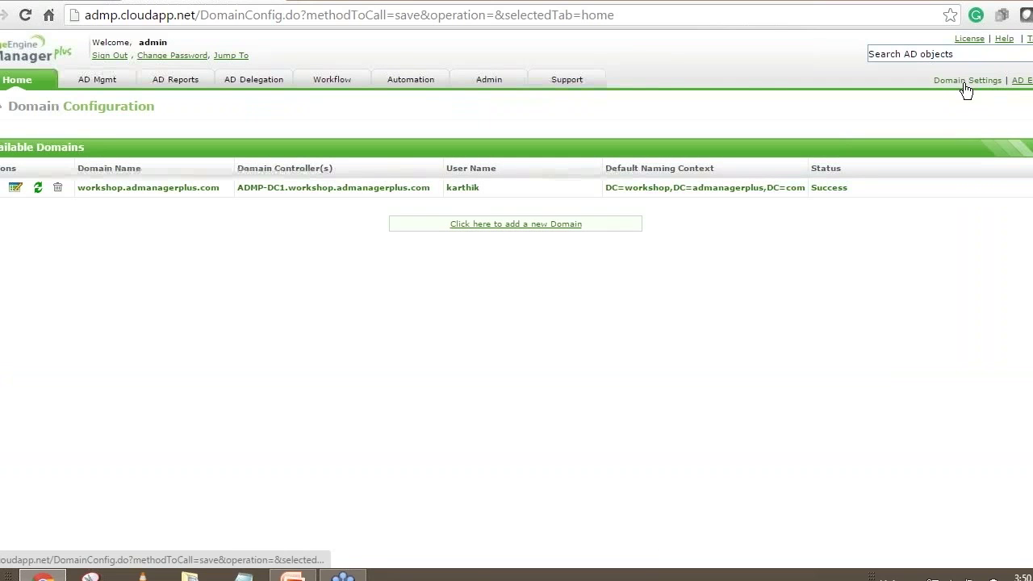
Begin adding a new domain with Authentication ticked, then return to Help Desk Technicians unsaved.
{"action": "left_click", "coordinate": [526, 229]}
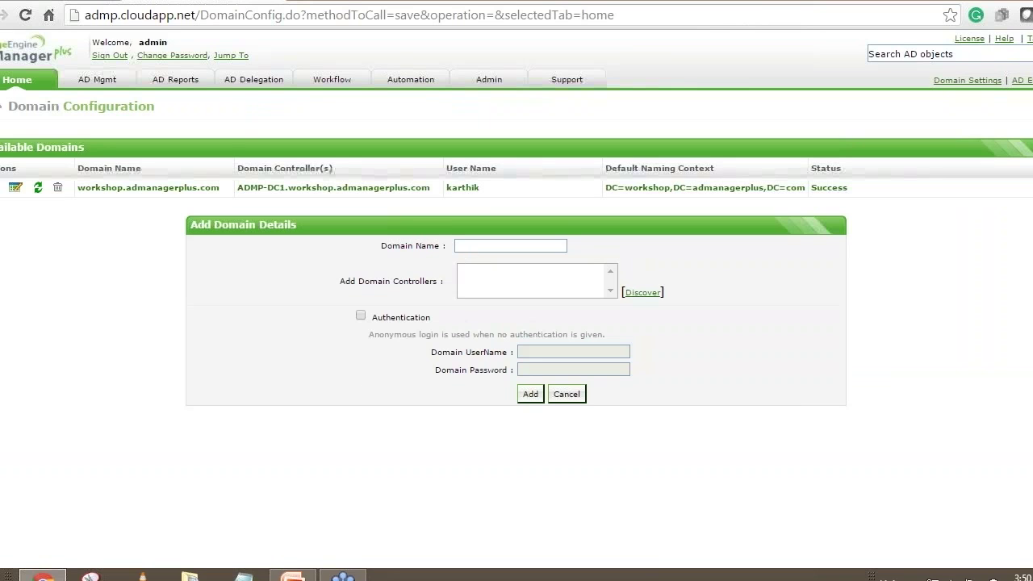
{"action": "left_click", "coordinate": [359, 316]}
{"action": "left_click", "coordinate": [549, 352]}
{"action": "left_click", "coordinate": [543, 372]}
{"action": "left_click", "coordinate": [548, 352]}
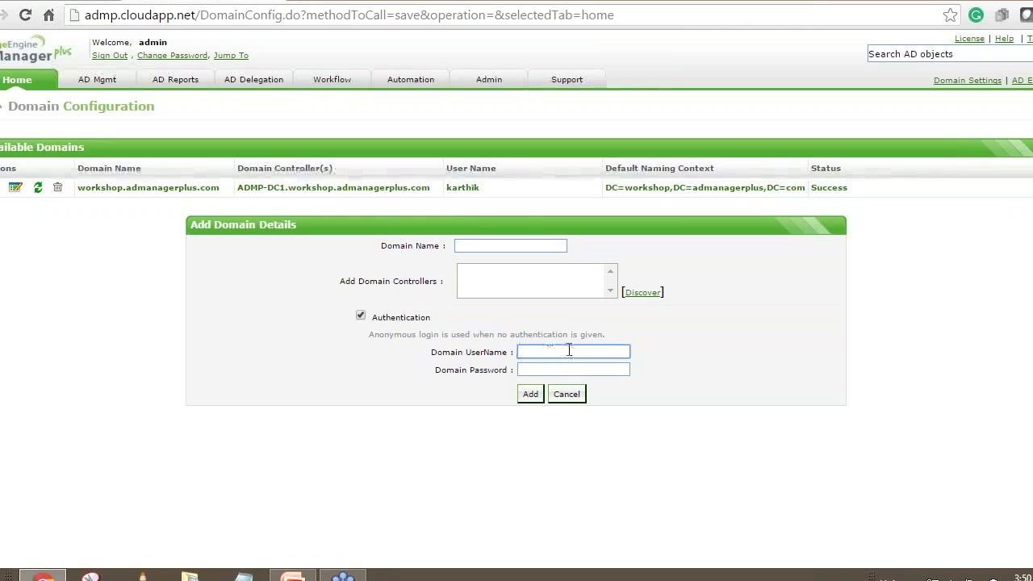
{"action": "left_click", "coordinate": [242, 85]}
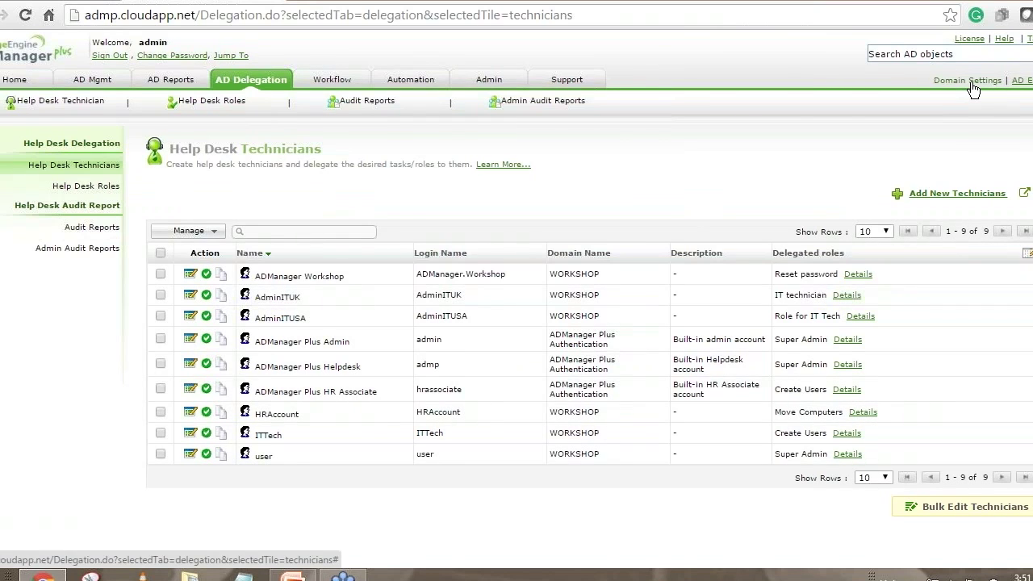
{"action": "left_click", "coordinate": [192, 297]}
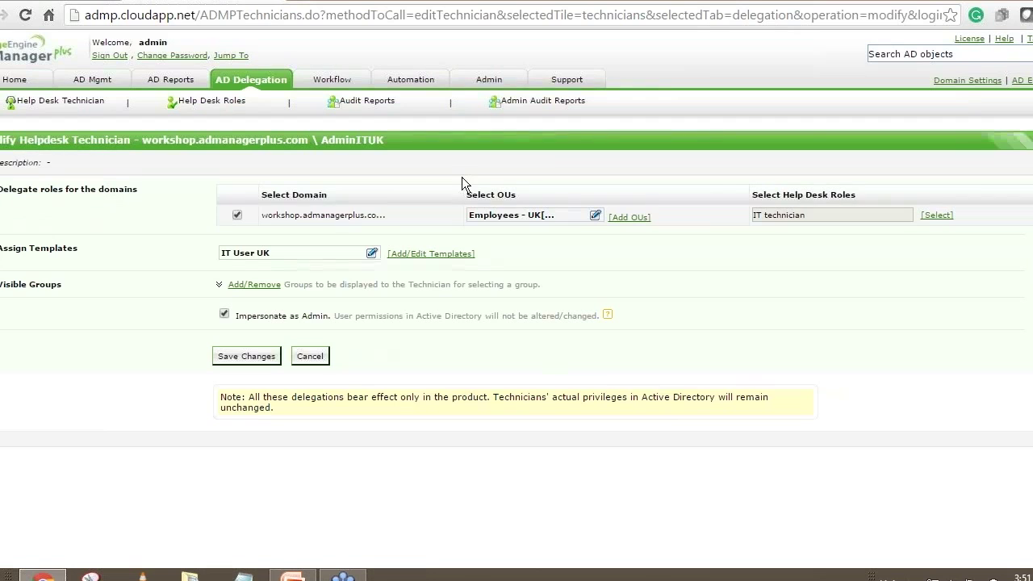
{"action": "left_click_drag", "start_coordinate": [389, 140], "coordinate": [321, 142]}
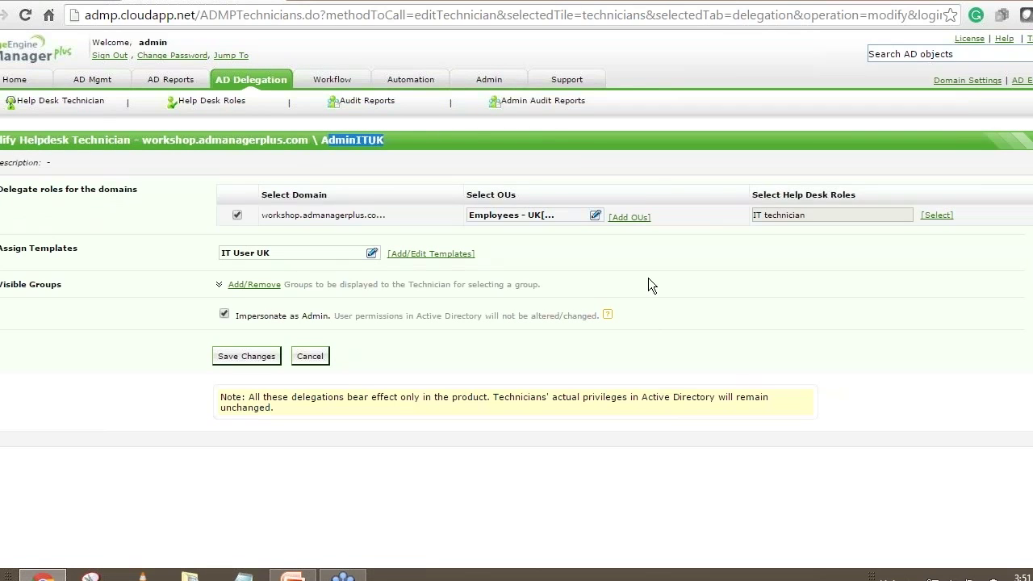
{"action": "left_click_drag", "start_coordinate": [247, 316], "coordinate": [320, 317]}
{"action": "left_click", "coordinate": [401, 346]}
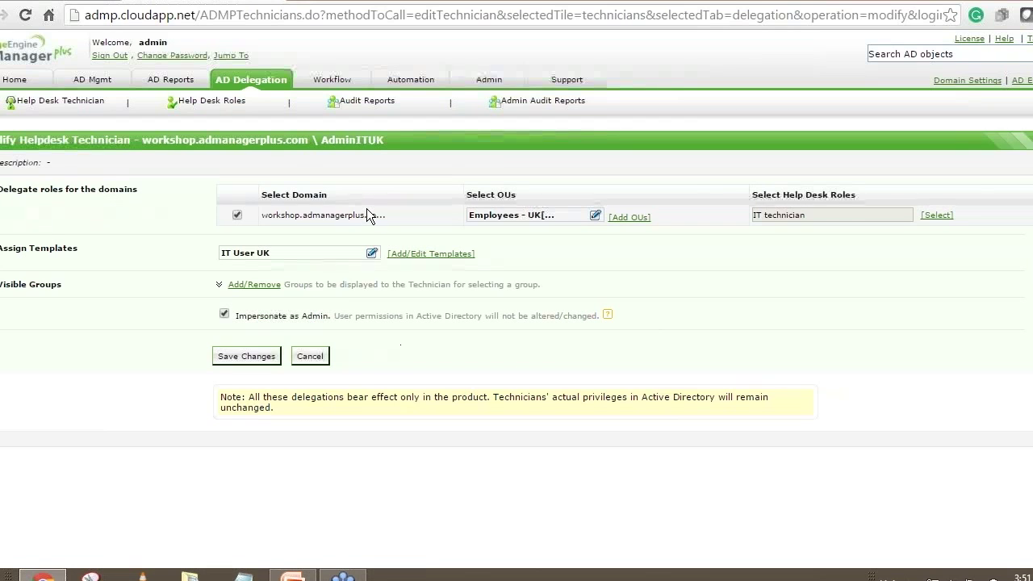
{"action": "left_click", "coordinate": [269, 86]}
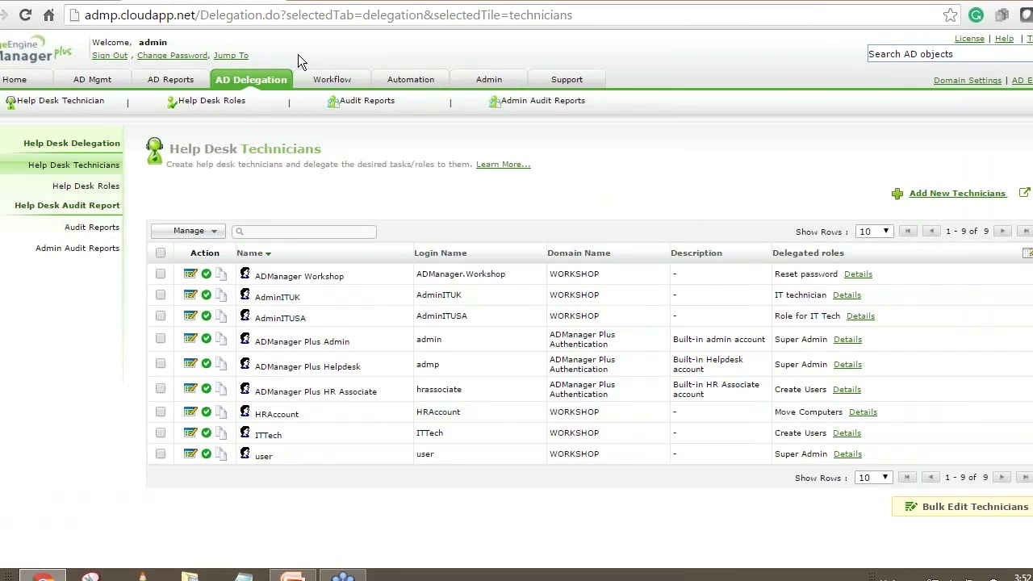
Open the Help Desk Audit Report and review the first entry's category, time and object.
{"action": "left_click_drag", "start_coordinate": [310, 316], "coordinate": [274, 323]}
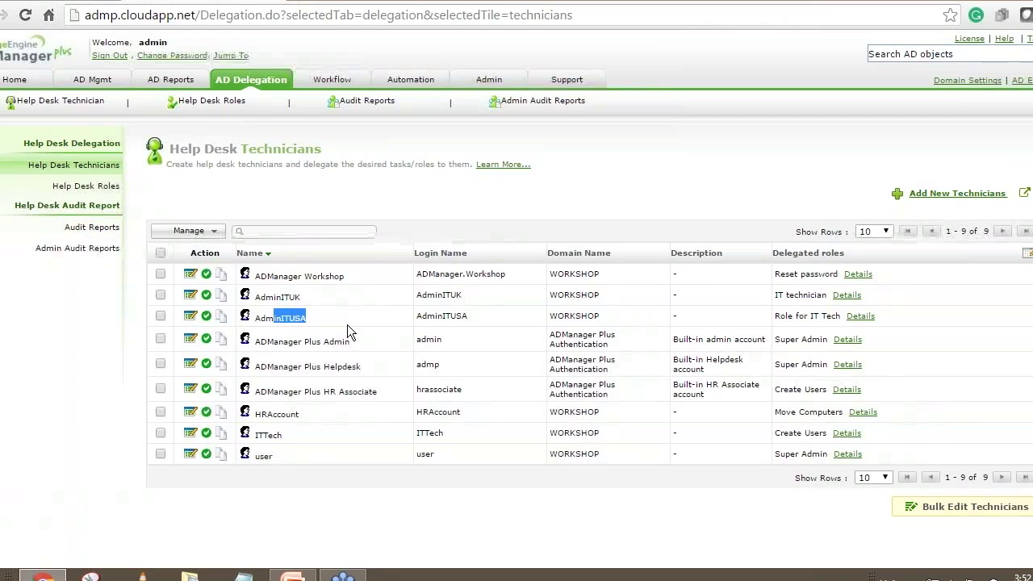
{"action": "left_click", "coordinate": [100, 228]}
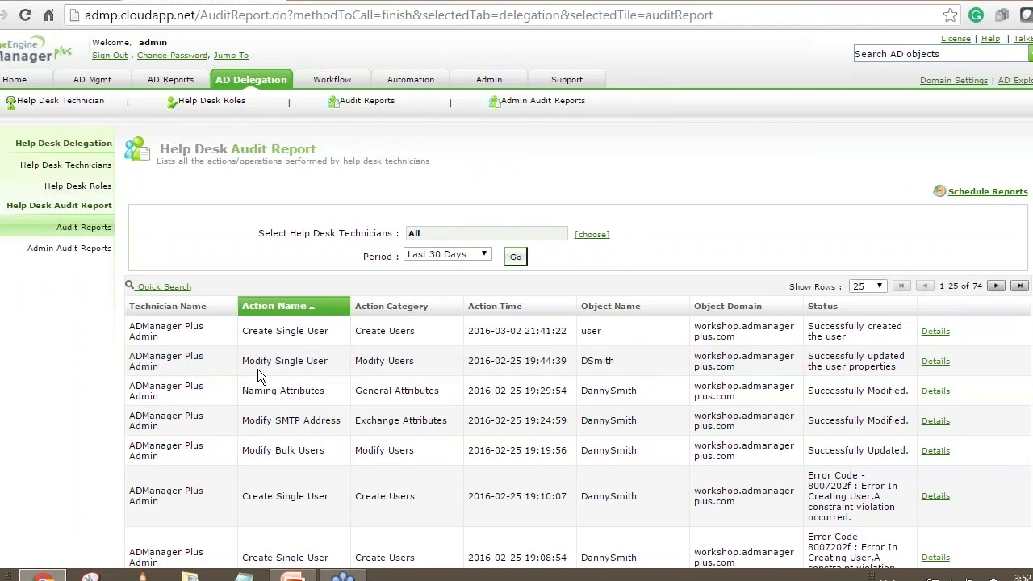
{"action": "left_click_drag", "start_coordinate": [364, 330], "coordinate": [416, 331]}
{"action": "left_click_drag", "start_coordinate": [604, 331], "coordinate": [468, 331]}
{"action": "left_click", "coordinate": [731, 338]}
{"action": "scroll", "coordinate": [731, 338], "scroll_direction": "down", "scroll_amount": 2}
{"action": "scroll", "coordinate": [732, 342], "scroll_direction": "up", "scroll_amount": 1}
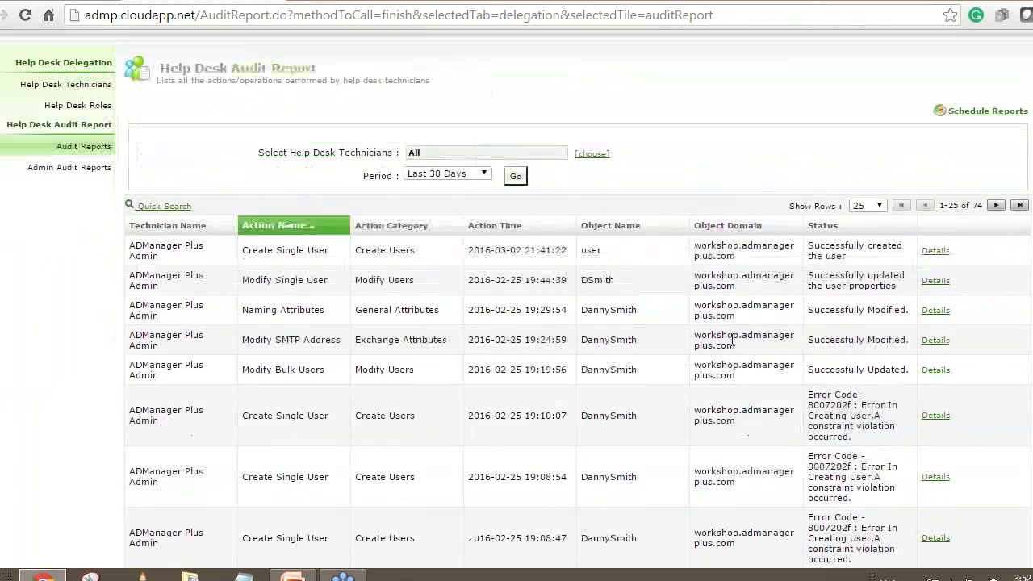
{"action": "scroll", "coordinate": [732, 341], "scroll_direction": "up", "scroll_amount": 1}
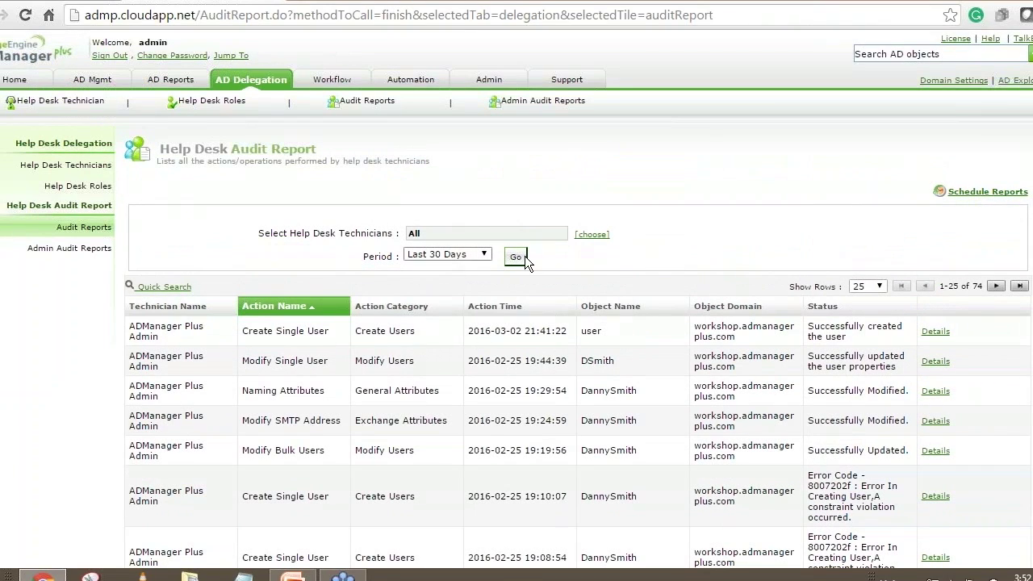
Run the Help Desk Audit Report for ADManager Plus Admin covering the last 30 days.
{"action": "left_click", "coordinate": [592, 234]}
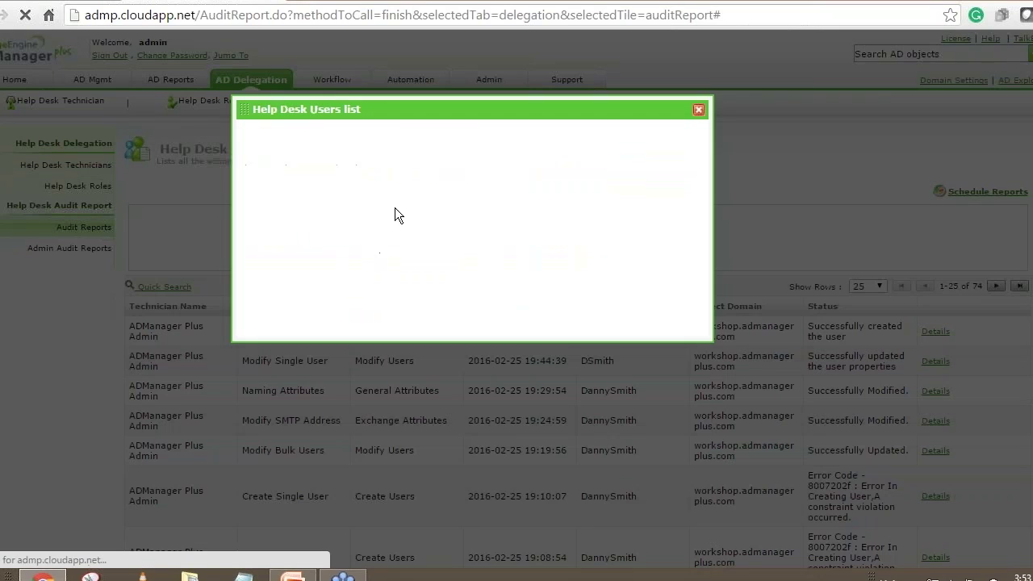
{"action": "left_click", "coordinate": [245, 129]}
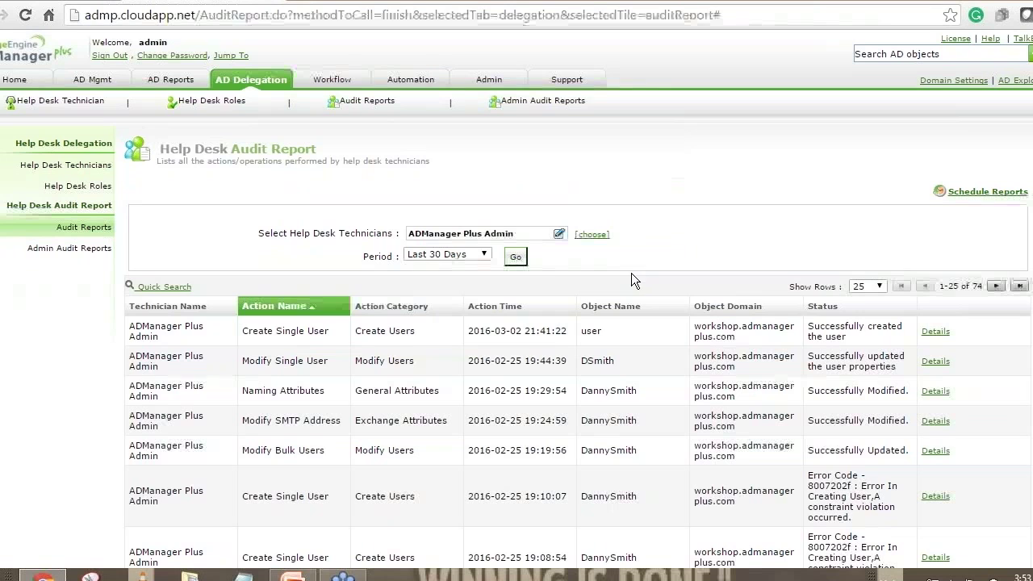
{"action": "left_click", "coordinate": [451, 256]}
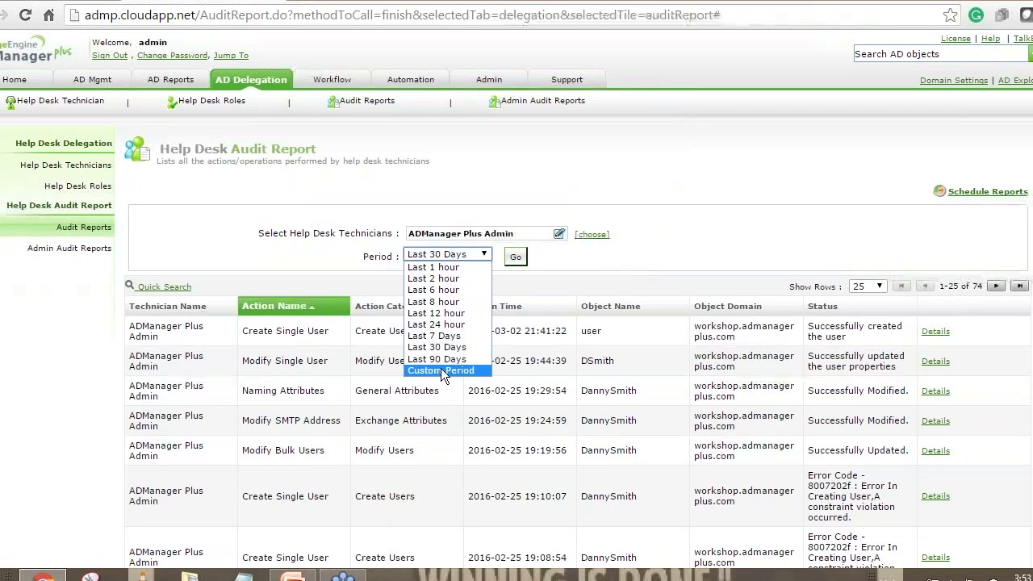
{"action": "left_click", "coordinate": [440, 370]}
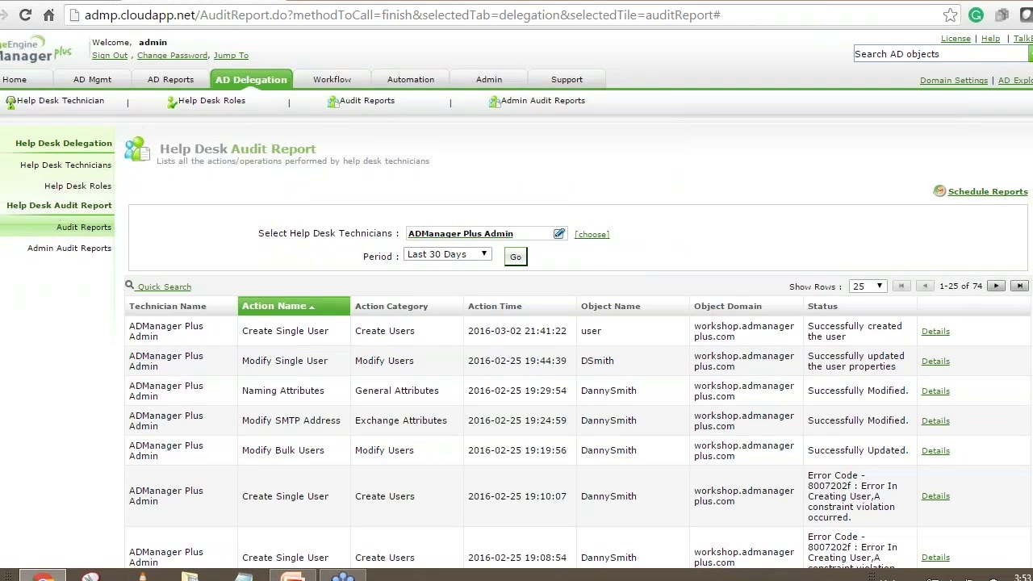
{"action": "left_click", "coordinate": [522, 259]}
Open a blank Schedule New Report form for the audit report, then go to Admin Audit Reports.
{"action": "left_click", "coordinate": [989, 196]}
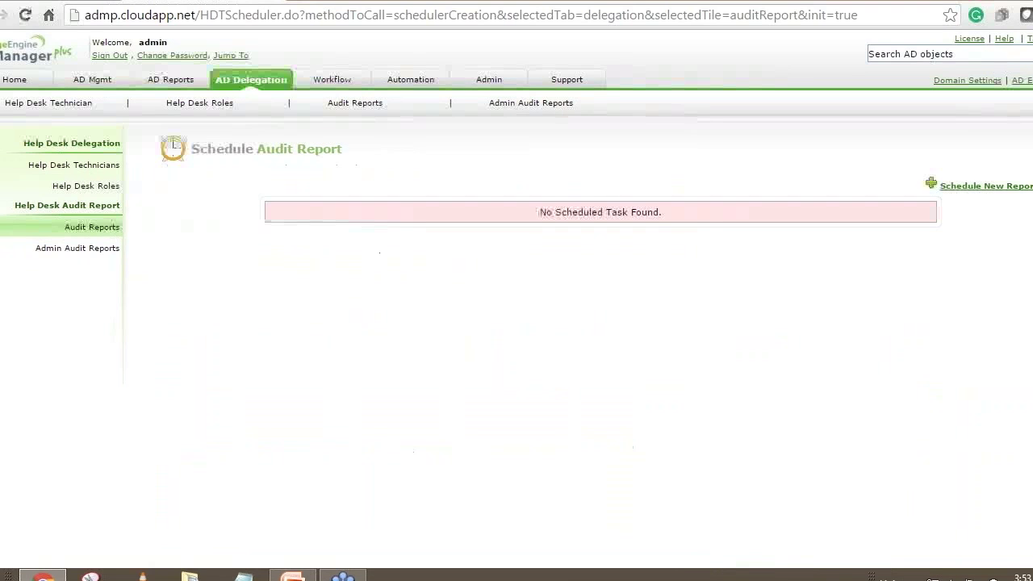
{"action": "left_click", "coordinate": [977, 187]}
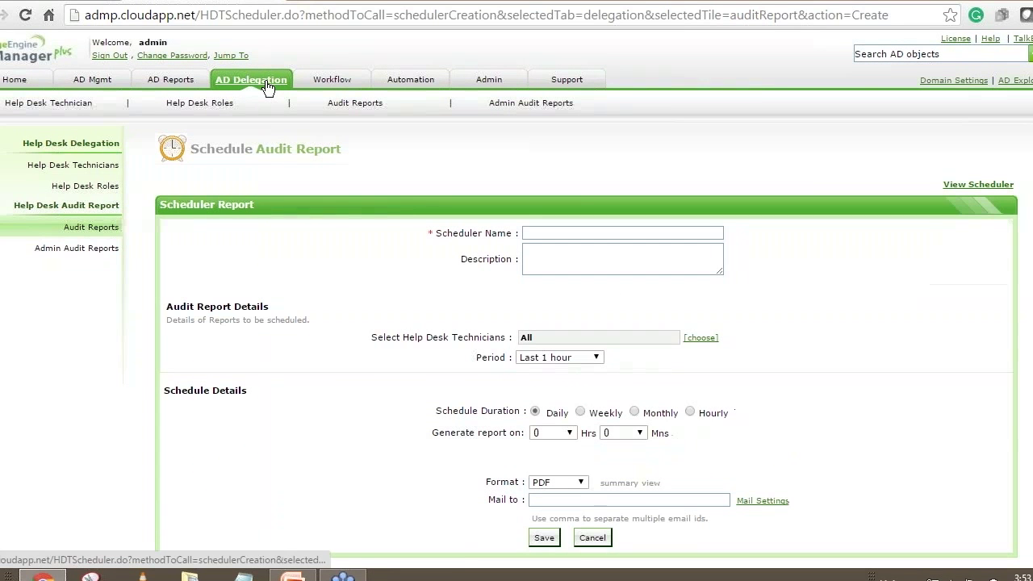
{"action": "left_click", "coordinate": [91, 249]}
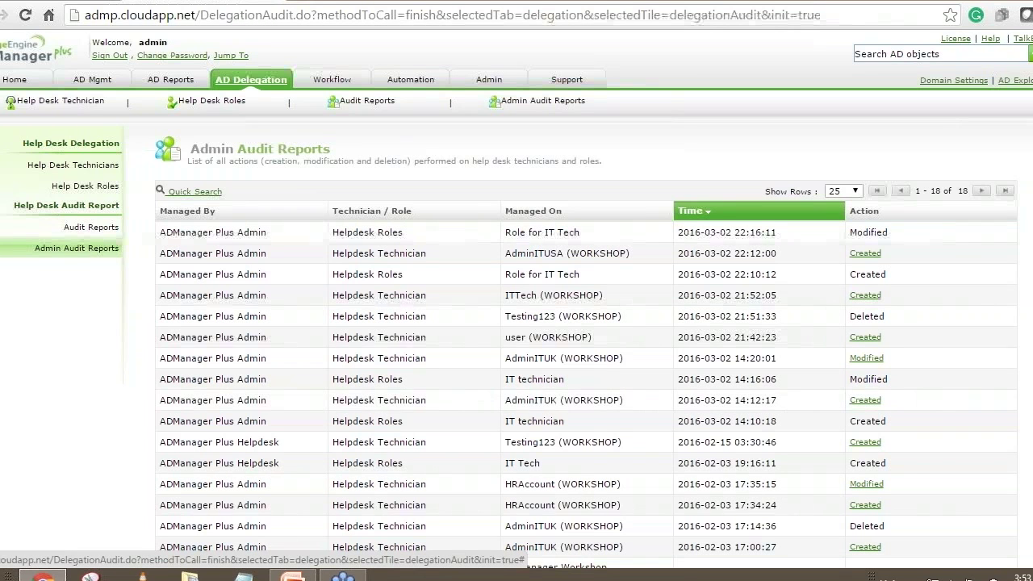
Review the 18 admin audit entries and pick out Role for IT Tech as the latest modified role.
{"action": "scroll", "coordinate": [293, 193], "scroll_direction": "down", "scroll_amount": 1}
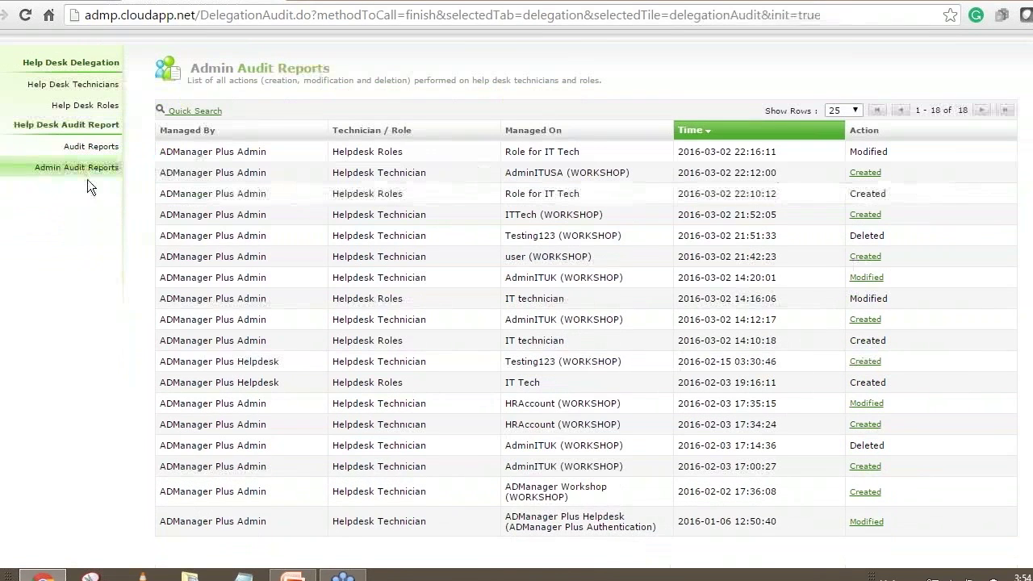
{"action": "scroll", "coordinate": [108, 245], "scroll_direction": "up", "scroll_amount": 1}
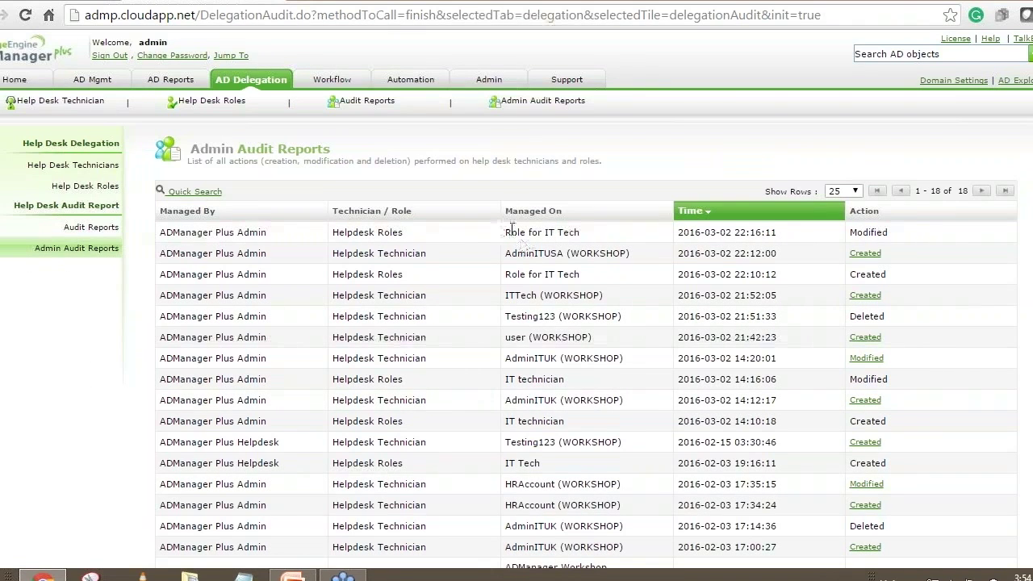
{"action": "left_click_drag", "start_coordinate": [503, 232], "coordinate": [581, 233]}
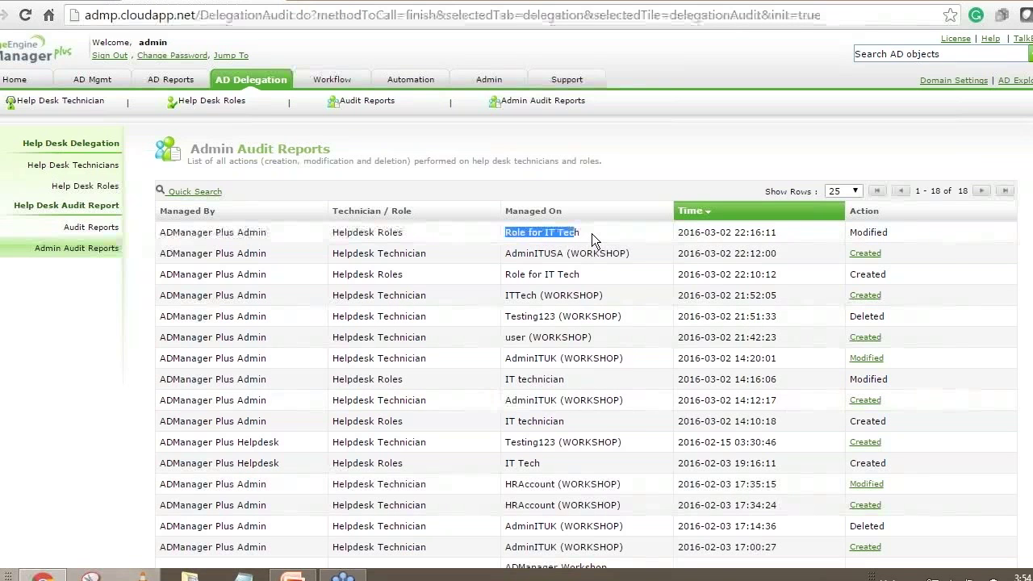
Open the Business Workflow page showing the Requester, Reviewer, Executor and Active Directory chain.
{"action": "scroll", "coordinate": [591, 233], "scroll_direction": "down", "scroll_amount": 2}
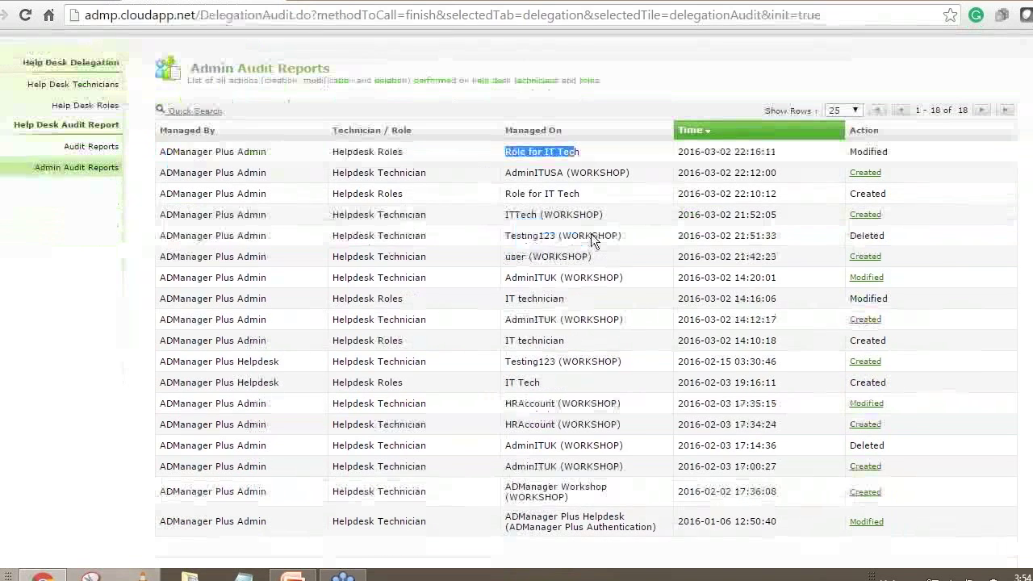
{"action": "scroll", "coordinate": [731, 378], "scroll_direction": "up", "scroll_amount": 2}
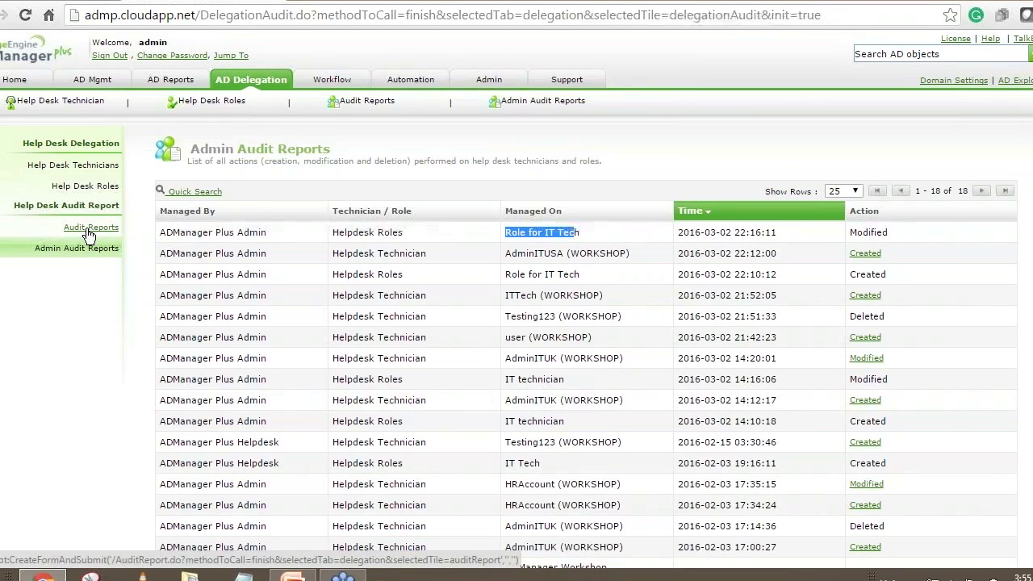
{"action": "left_click", "coordinate": [327, 83]}
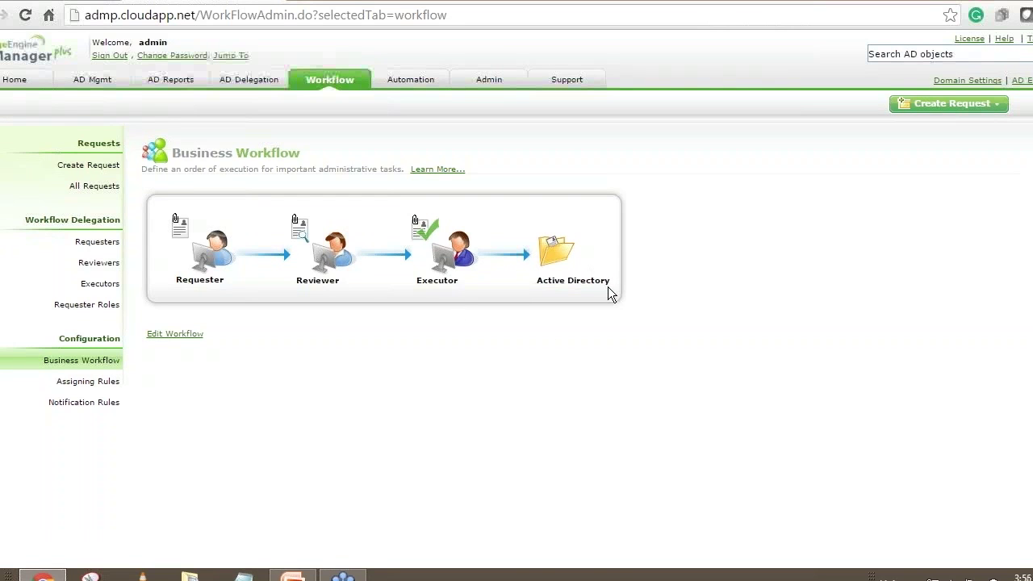
Expand the Edit Workflow options with Requester, Reviewer, Approver and Executor checkboxes.
{"action": "left_click", "coordinate": [186, 335]}
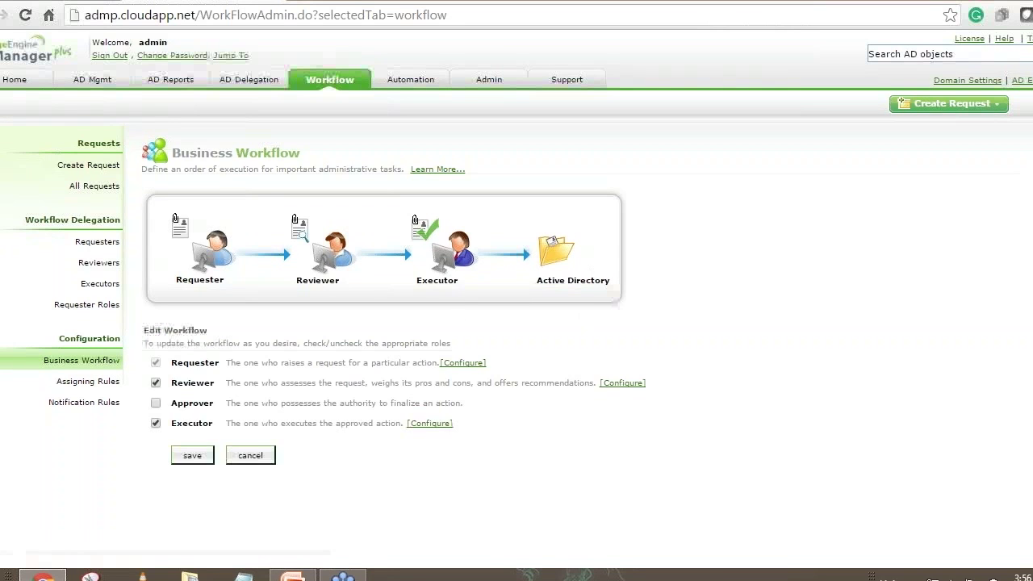
Save the workflow as Requester, Reviewer, Executor with no Approver, then view Requester Roles.
{"action": "left_click", "coordinate": [157, 403]}
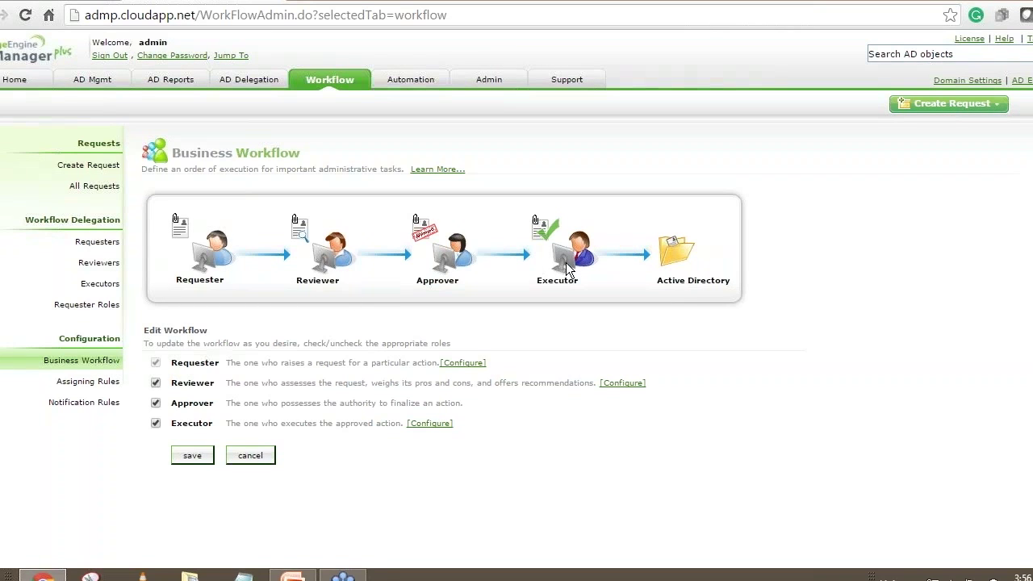
{"action": "left_click", "coordinate": [155, 402]}
{"action": "left_click", "coordinate": [156, 383]}
{"action": "left_click", "coordinate": [156, 423]}
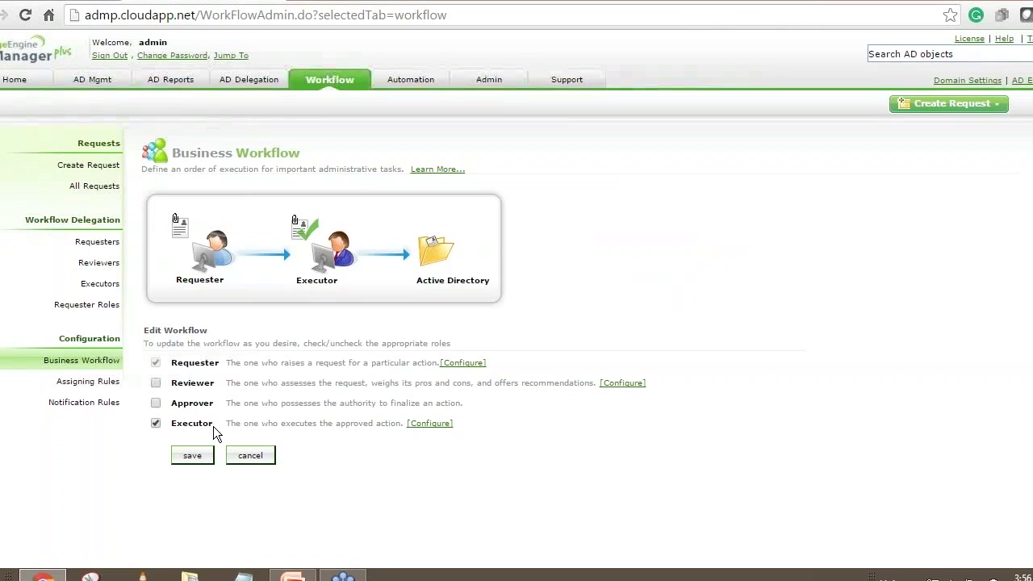
{"action": "left_click", "coordinate": [156, 384]}
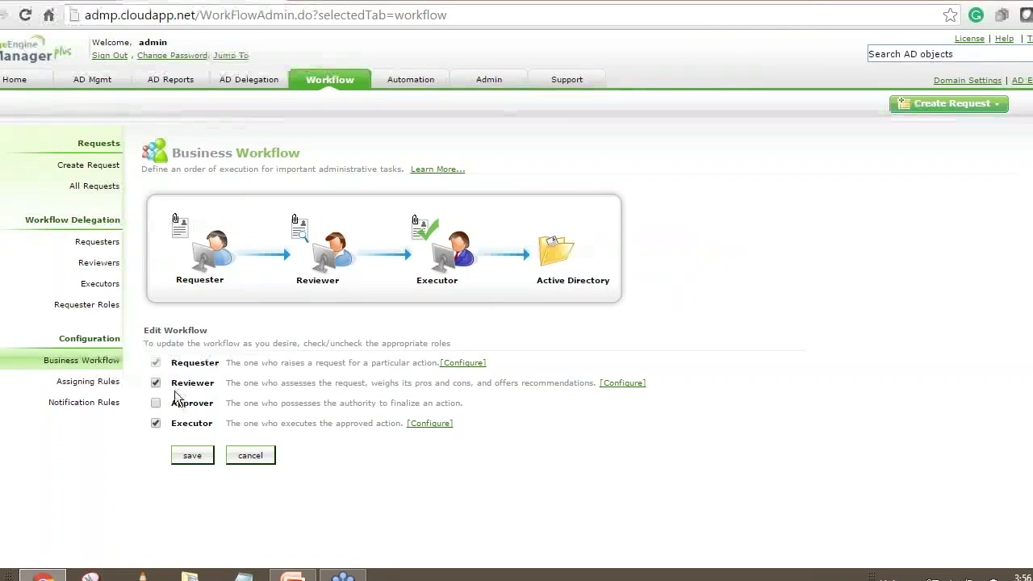
{"action": "left_click", "coordinate": [192, 456]}
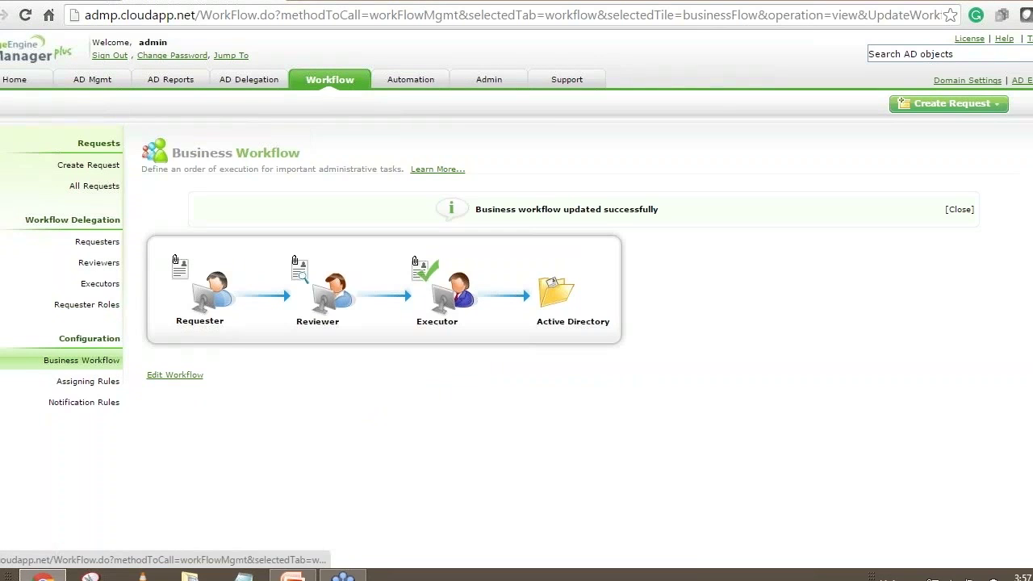
{"action": "left_click", "coordinate": [95, 312]}
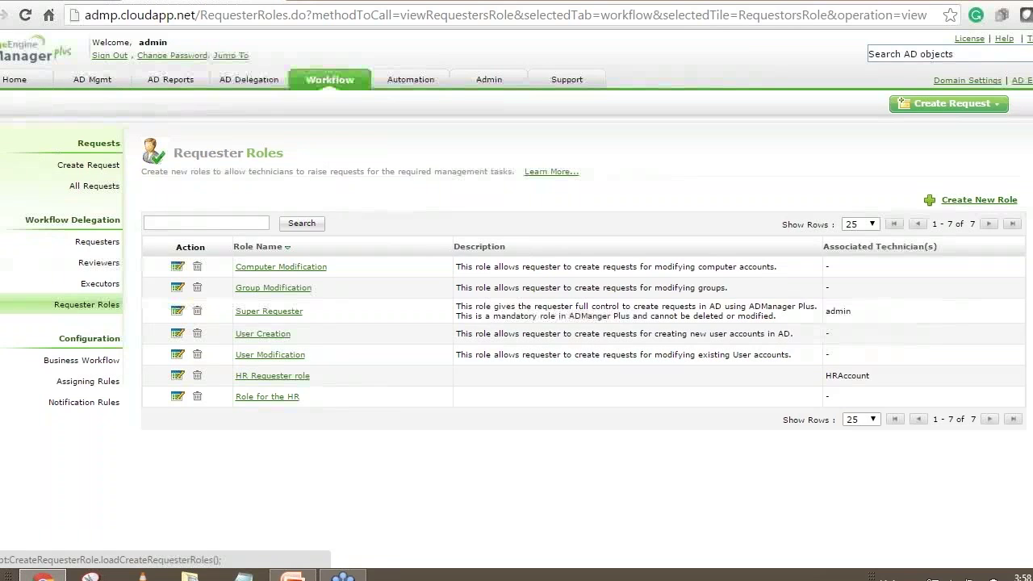
Create the requester role 'Role for HR Dept' with User Creation > Create Users allowed.
{"action": "left_click", "coordinate": [979, 199]}
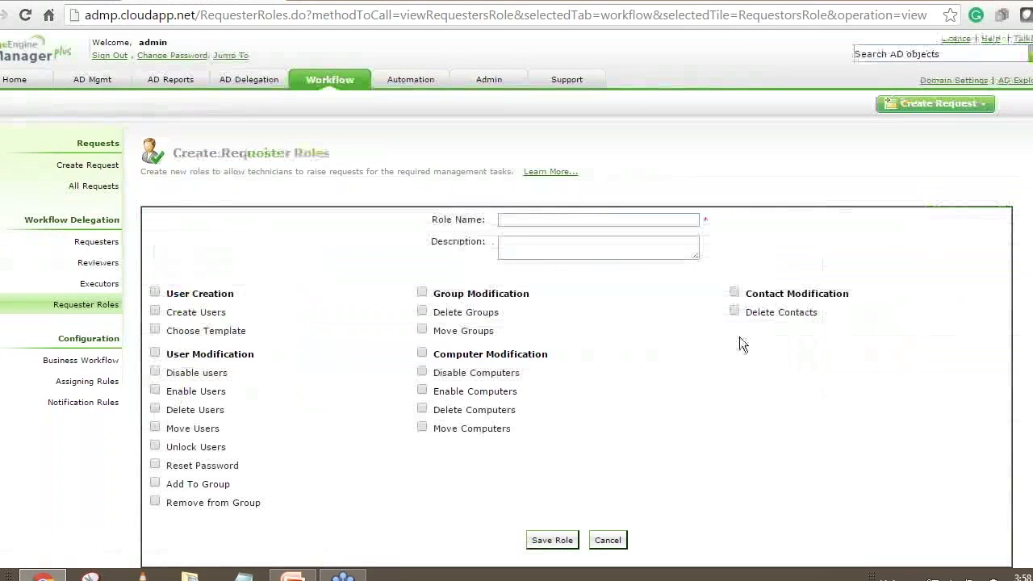
{"action": "left_click", "coordinate": [535, 217]}
{"action": "type", "text": "Roole for "}
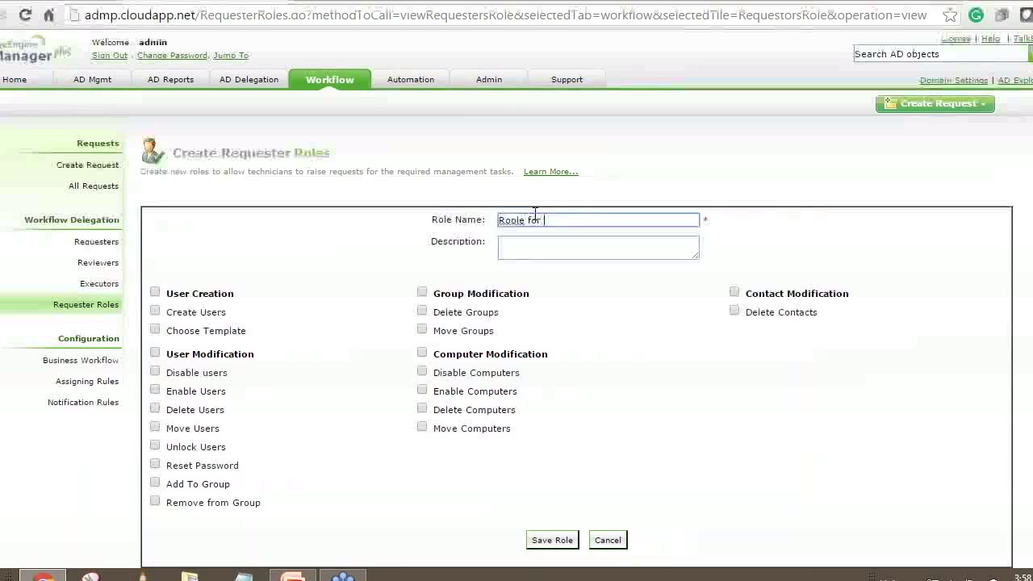
{"action": "type", "text": "HR Dept"}
{"action": "left_click", "coordinate": [502, 220]}
{"action": "key", "text": "Delete"}
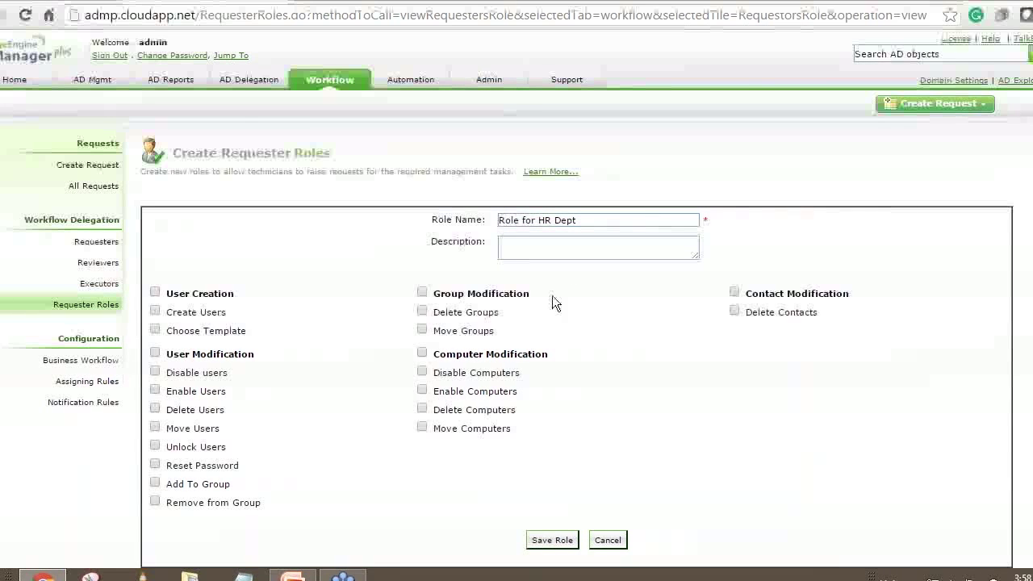
{"action": "left_click", "coordinate": [622, 223]}
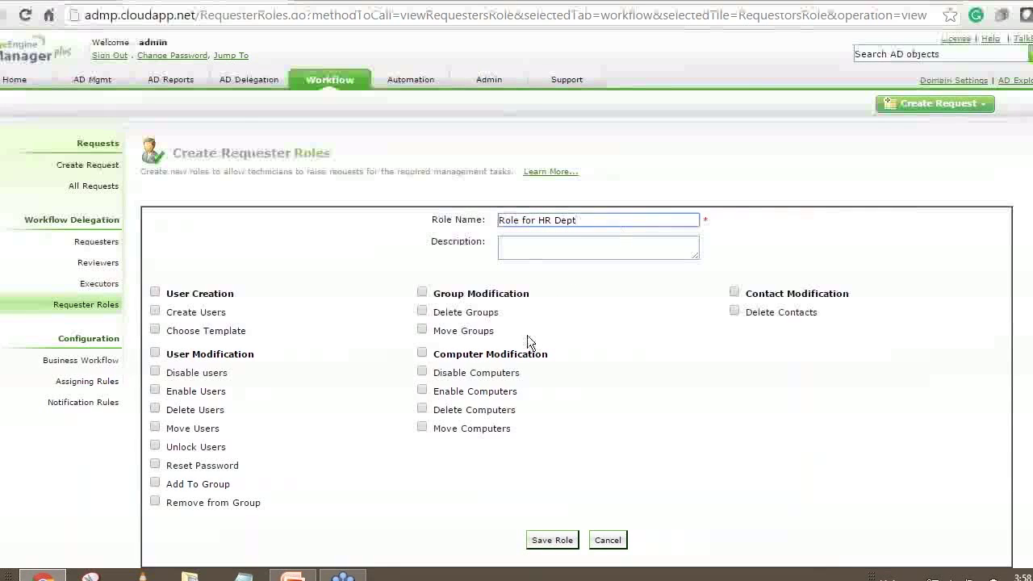
{"action": "left_click", "coordinate": [156, 311]}
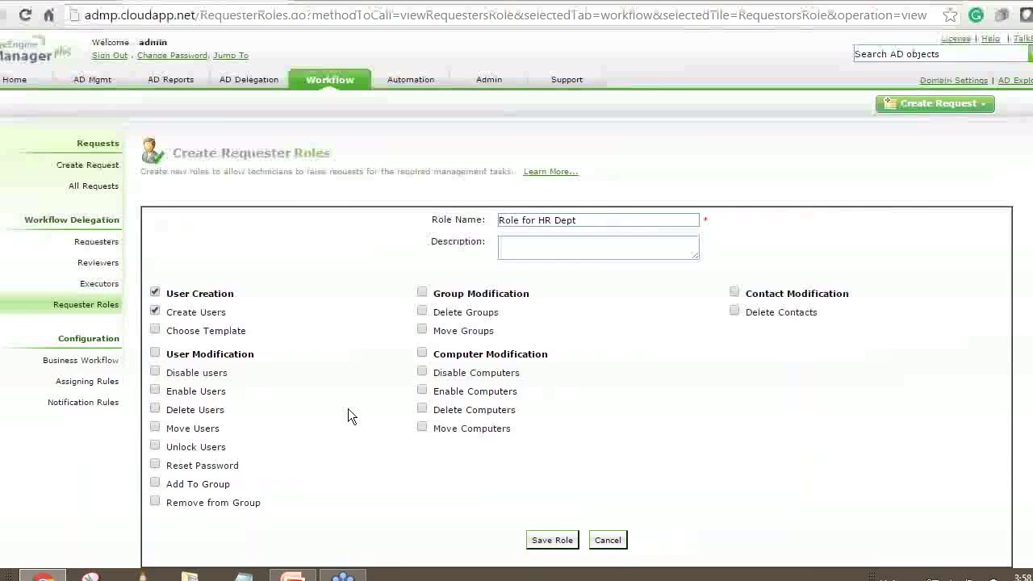
{"action": "scroll", "coordinate": [348, 408], "scroll_direction": "down", "scroll_amount": 1}
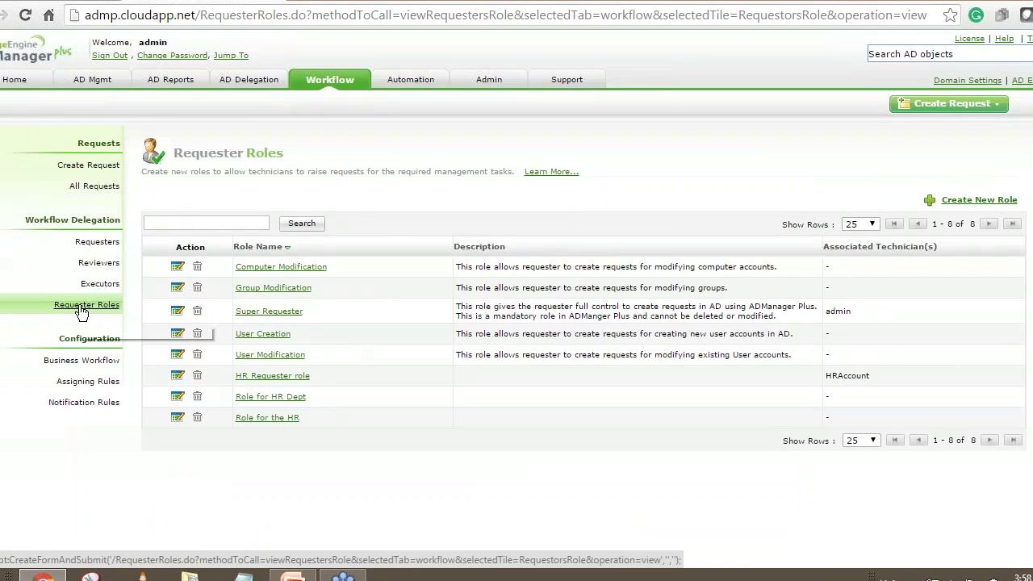
Start adding a new requester, search the user picker for 'hraccount', then cancel the picker.
{"action": "left_click", "coordinate": [98, 244]}
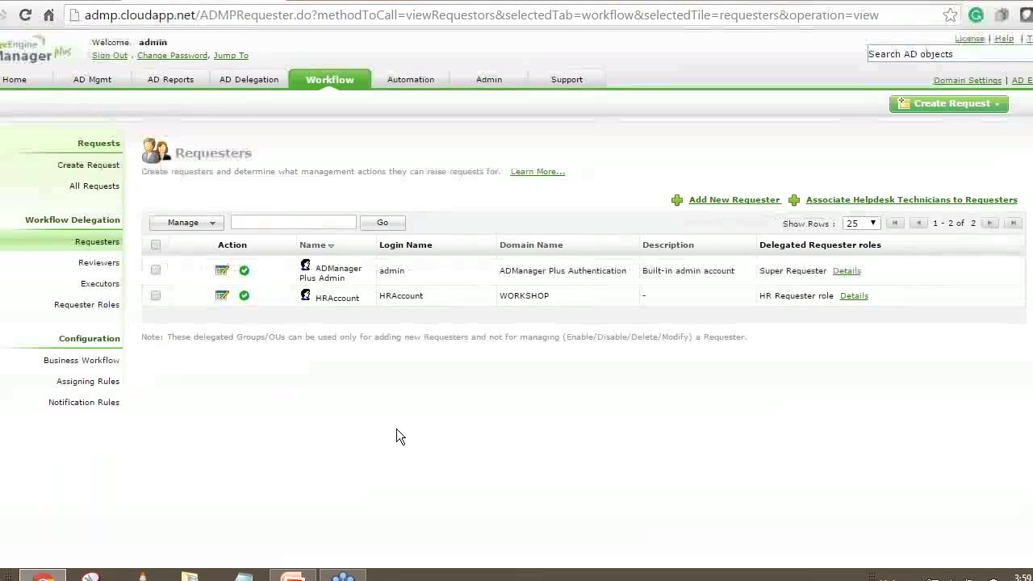
{"action": "left_click", "coordinate": [734, 201]}
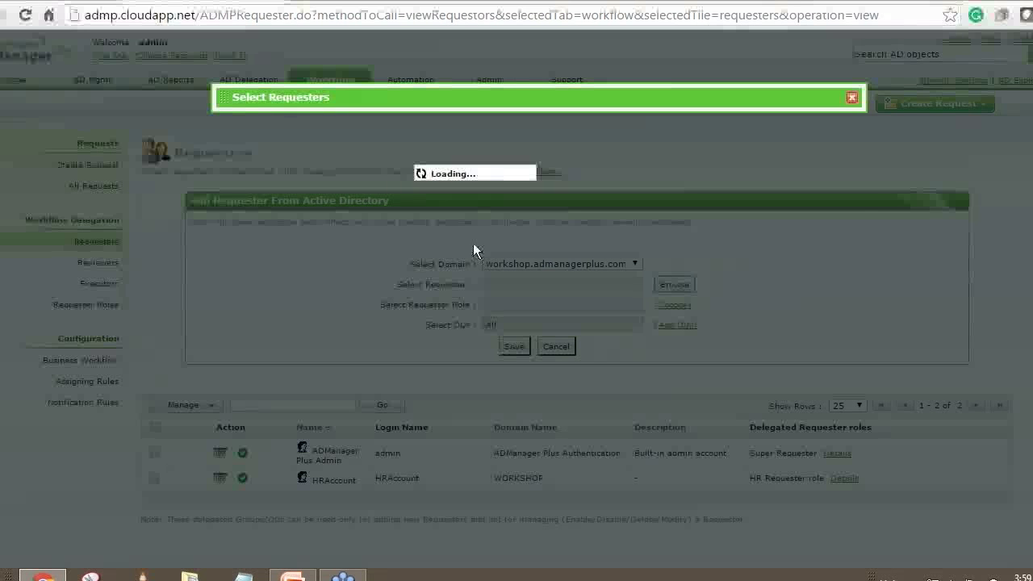
{"action": "type", "text": "hr"}
{"action": "key", "text": "Return"}
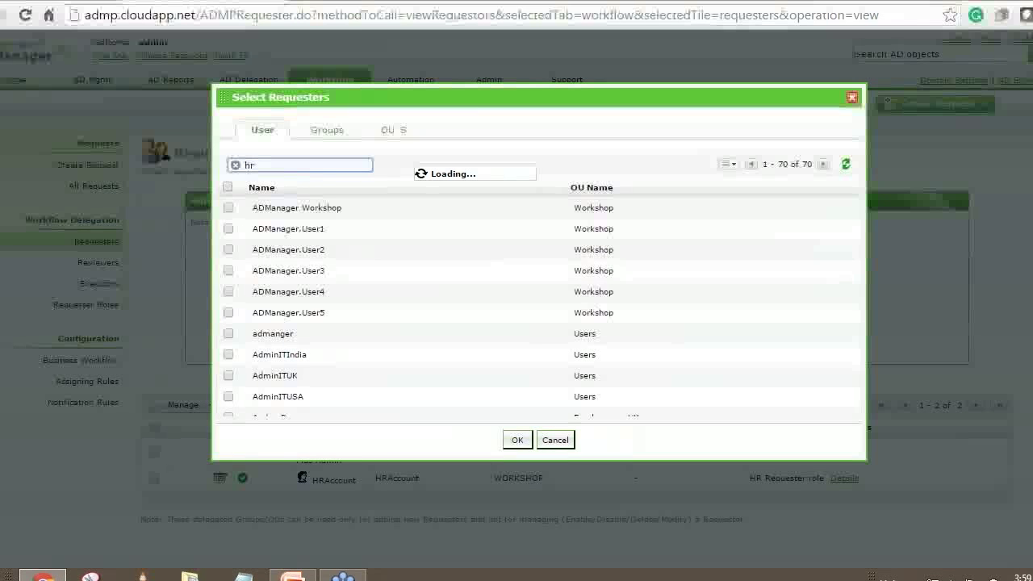
{"action": "type", "text": "account"}
{"action": "key", "text": "Return"}
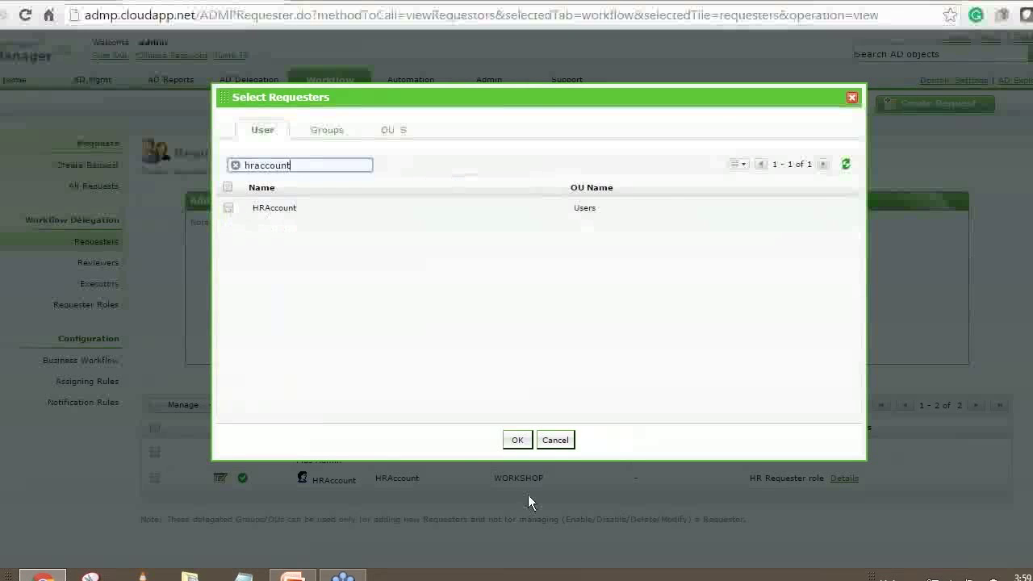
{"action": "left_click", "coordinate": [555, 440]}
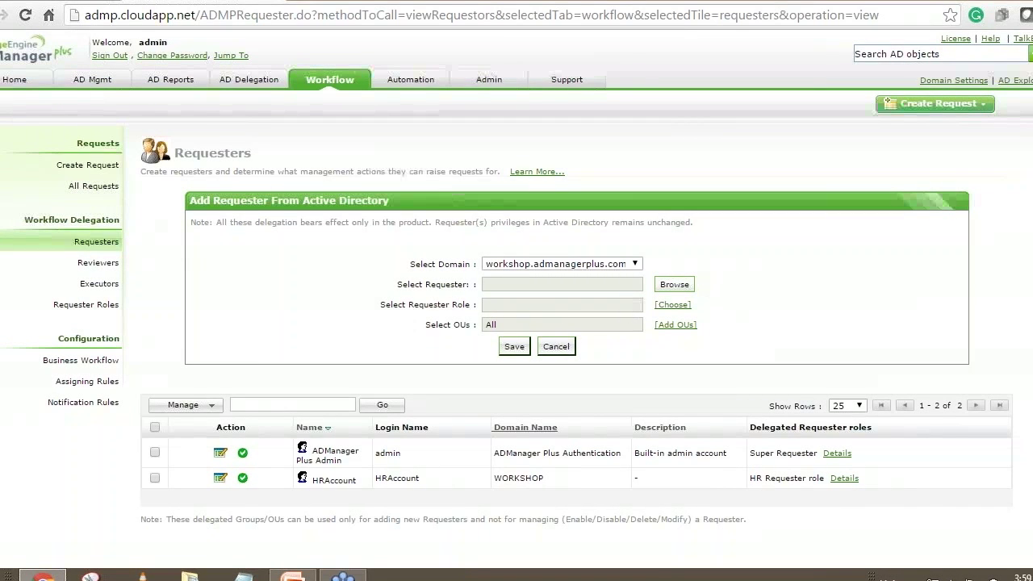
Pick Role for HR Dept from the role list, then close it without assigning.
{"action": "double_click", "coordinate": [378, 479]}
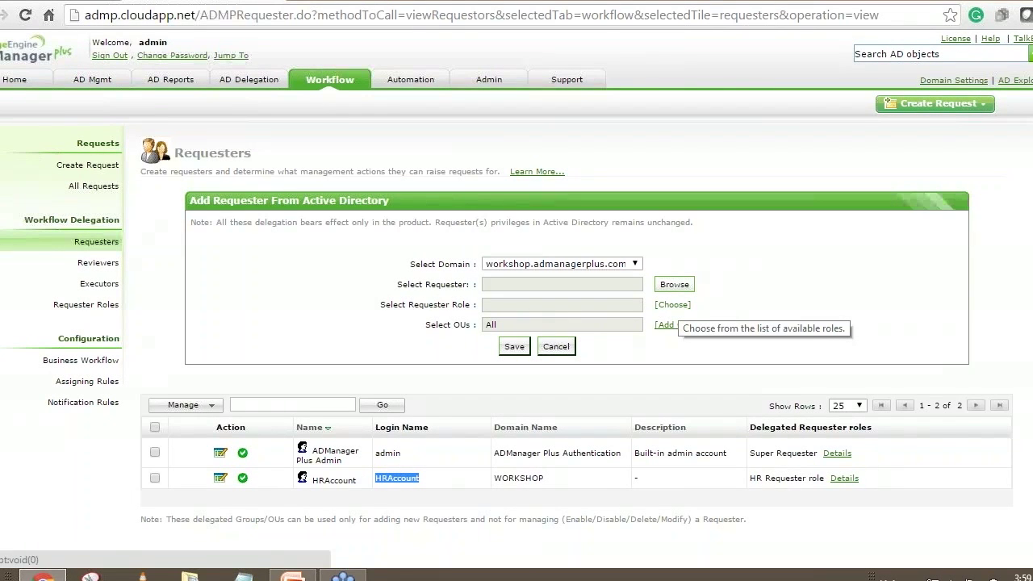
{"action": "left_click", "coordinate": [672, 304]}
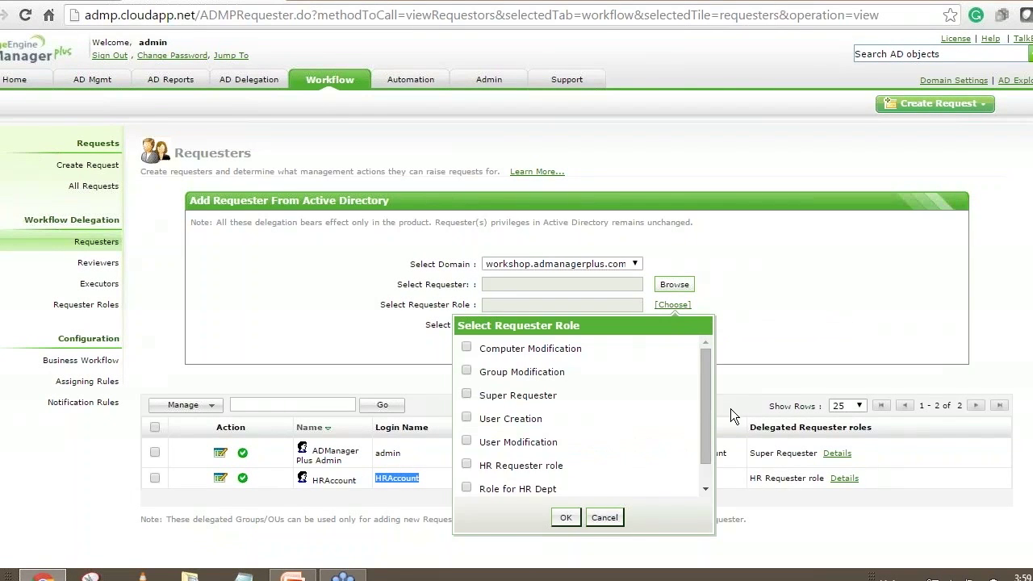
{"action": "left_click_drag", "start_coordinate": [705, 393], "coordinate": [704, 426]}
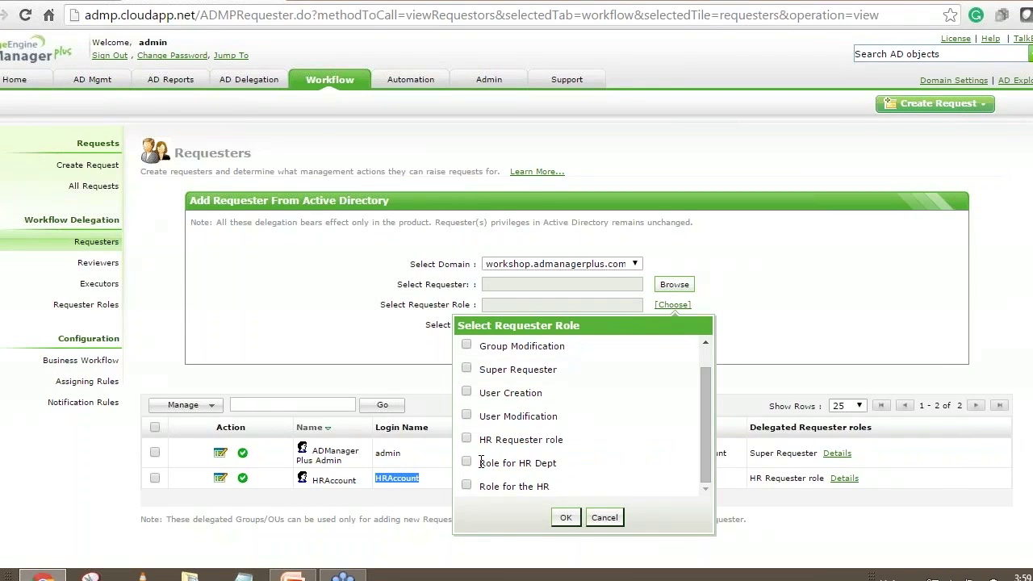
{"action": "left_click_drag", "start_coordinate": [480, 465], "coordinate": [561, 464]}
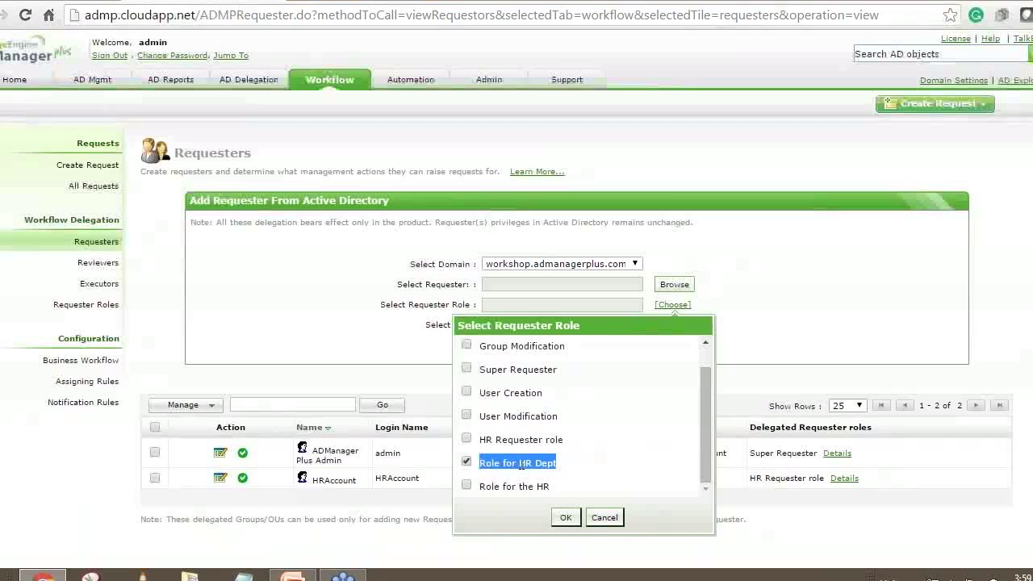
{"action": "left_click", "coordinate": [604, 520]}
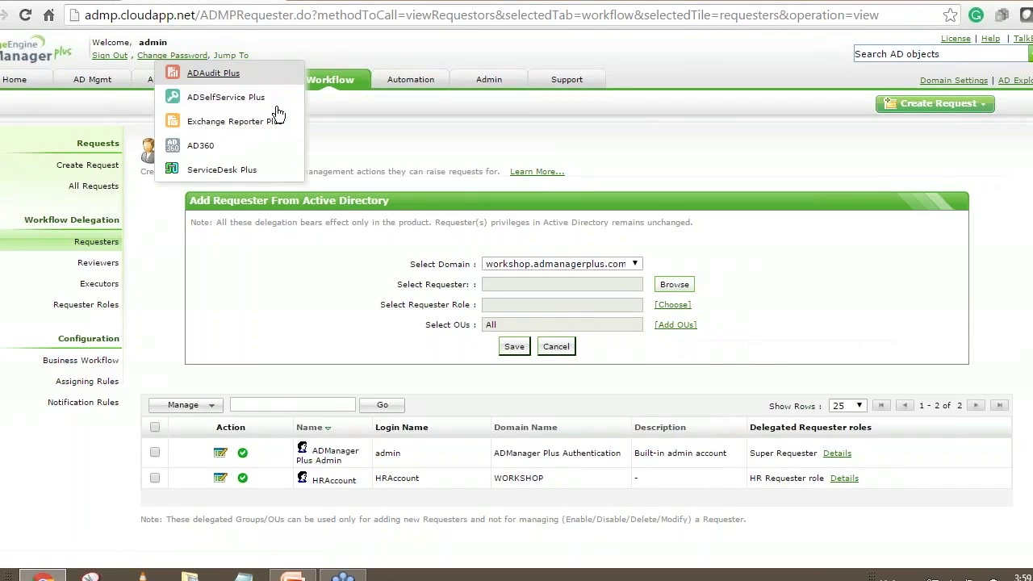
Cancel the Add Requester form and confirm HRAccount still holds HR Requester role.
{"action": "left_click", "coordinate": [556, 347]}
{"action": "left_click_drag", "start_coordinate": [322, 297], "coordinate": [352, 299]}
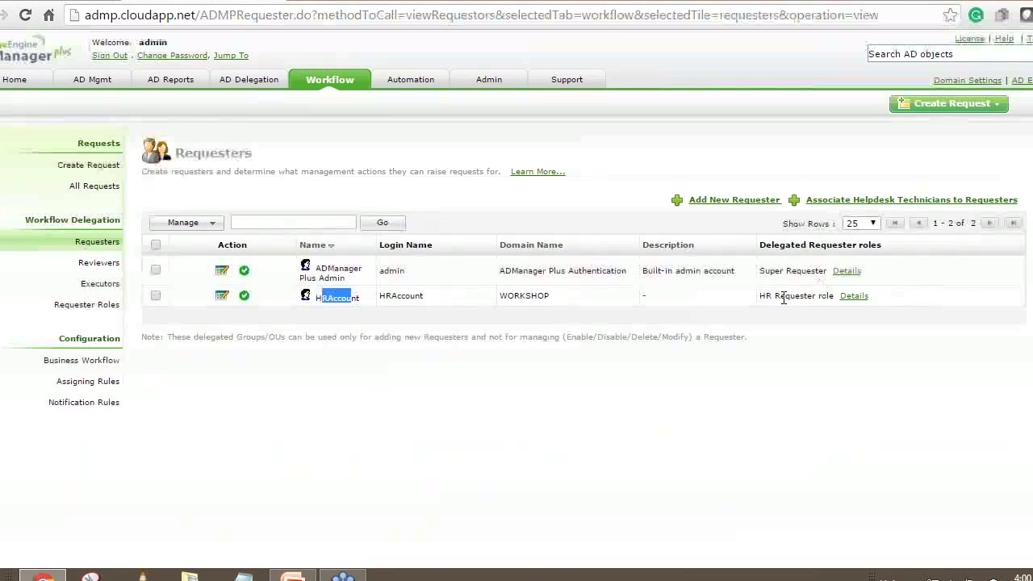
{"action": "left_click_drag", "start_coordinate": [760, 296], "coordinate": [833, 297]}
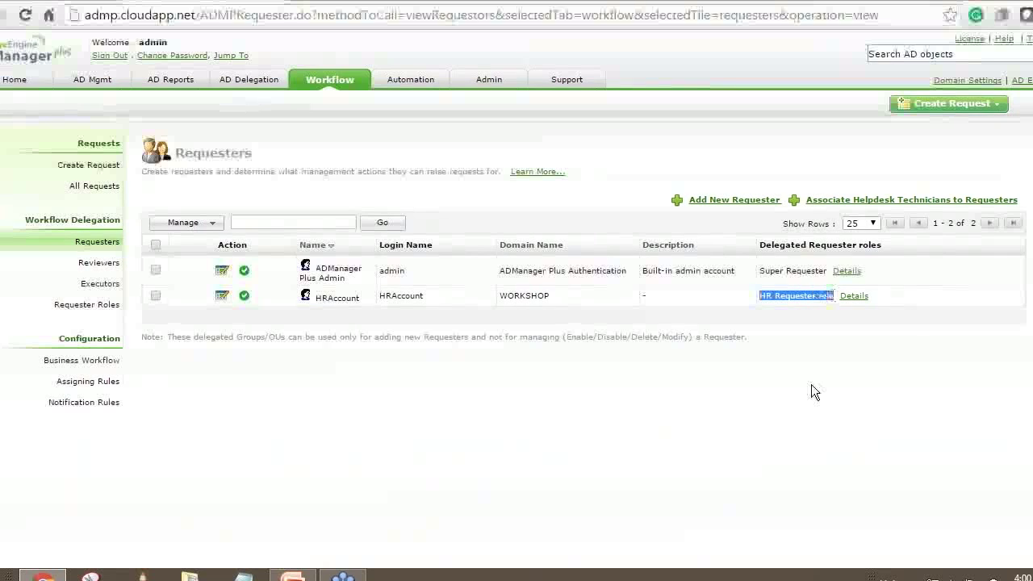
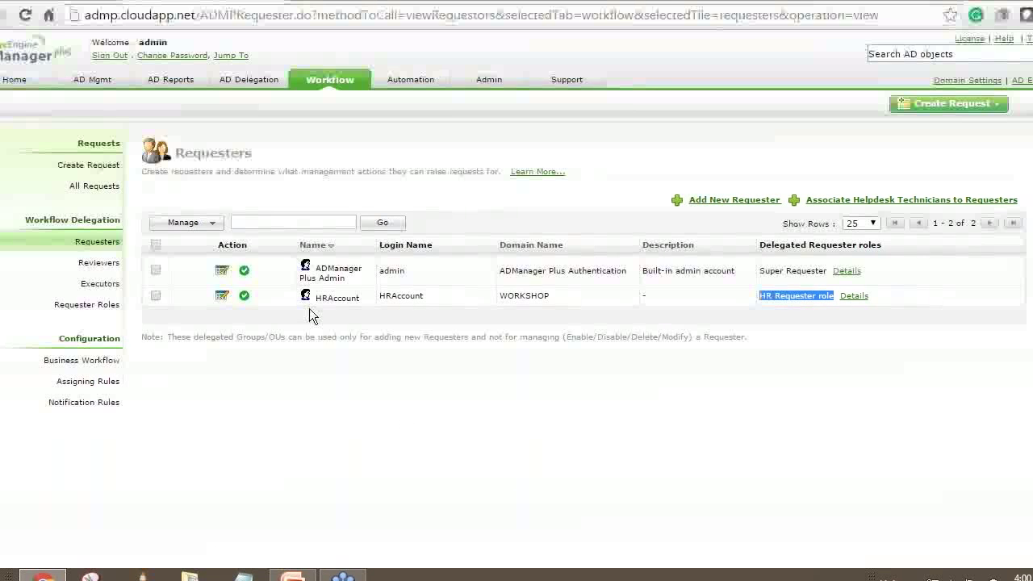
Switch to the AD Mgmt section's Bulk User Management page.
{"action": "left_click", "coordinate": [93, 83]}
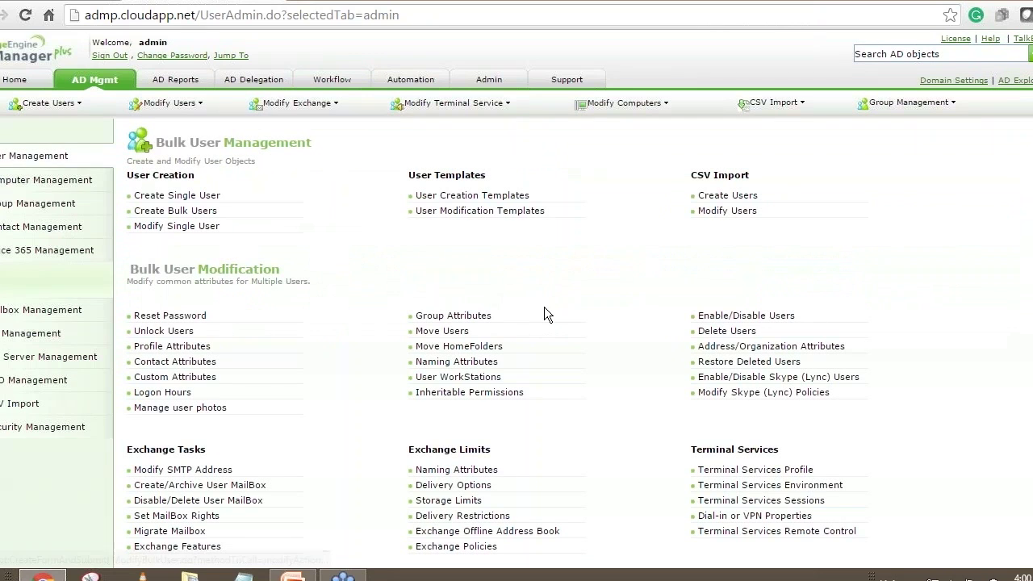
Bring up the User Creation Templates list with its nine existing templates.
{"action": "left_click", "coordinate": [464, 198]}
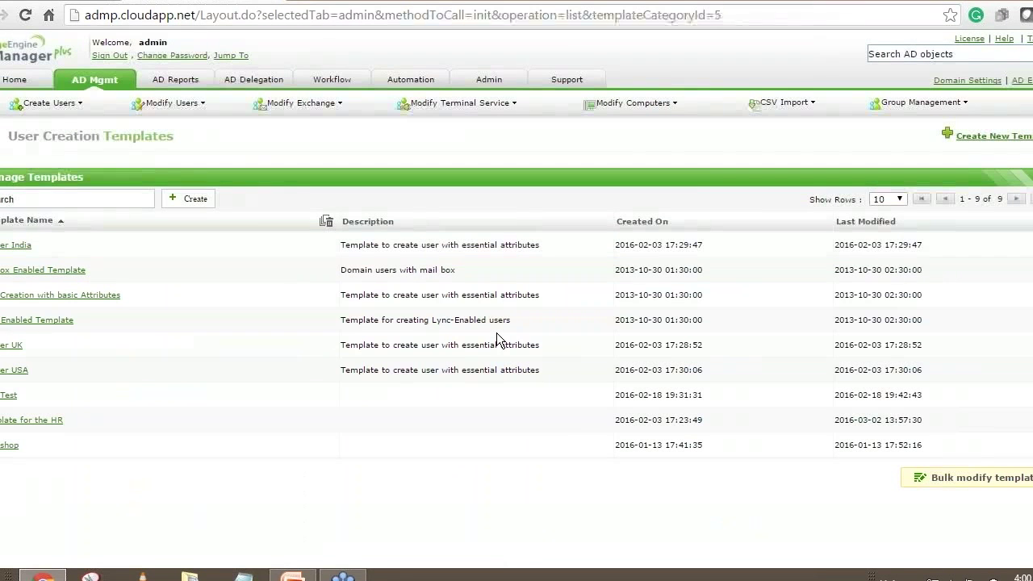
{"action": "mouse_move", "coordinate": [497, 334]}
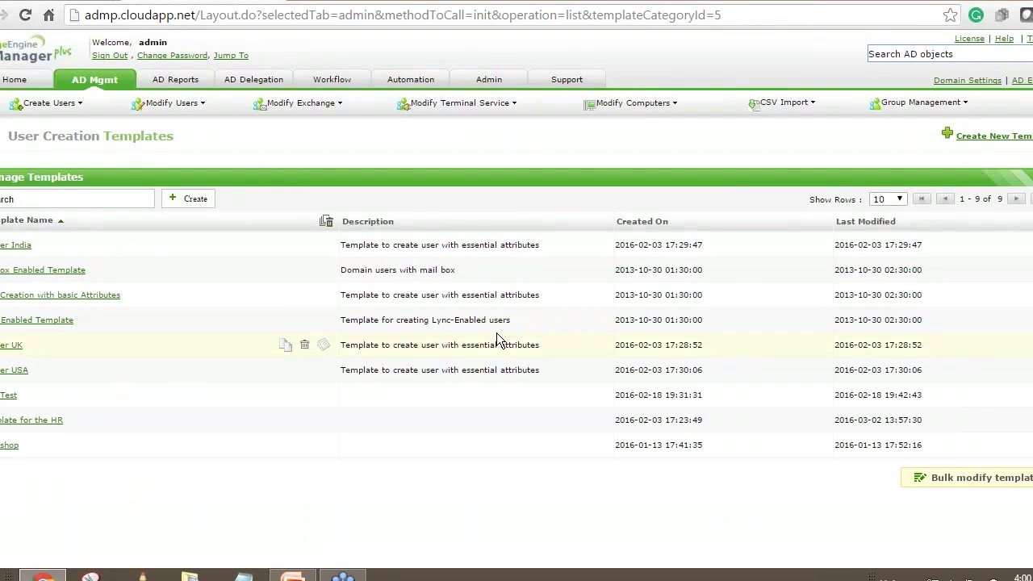
Start the new template CreateUserTemplate1 and look over its Exchange and General sections.
{"action": "left_click", "coordinate": [990, 137]}
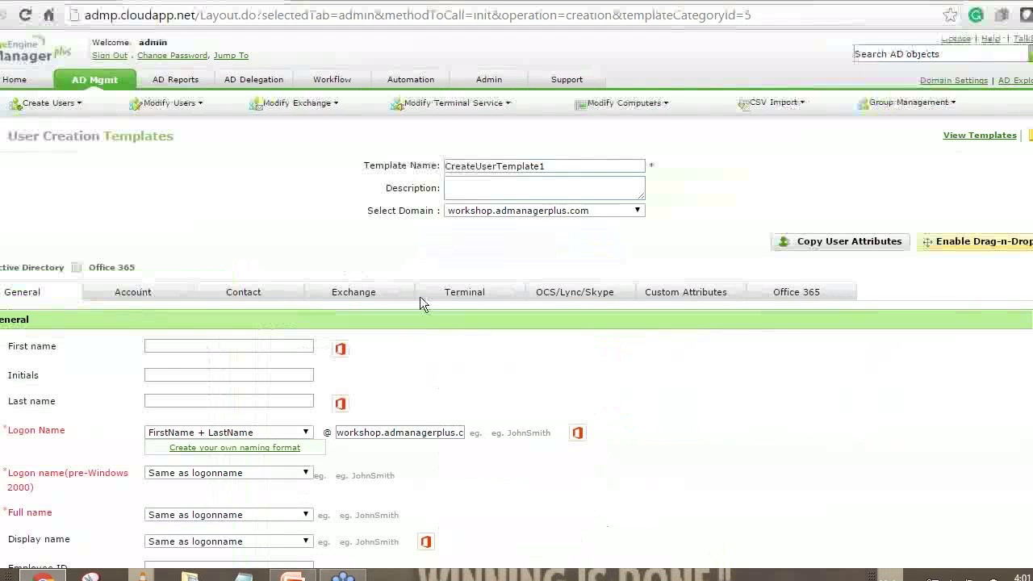
{"action": "scroll", "coordinate": [419, 296], "scroll_direction": "down", "scroll_amount": 2}
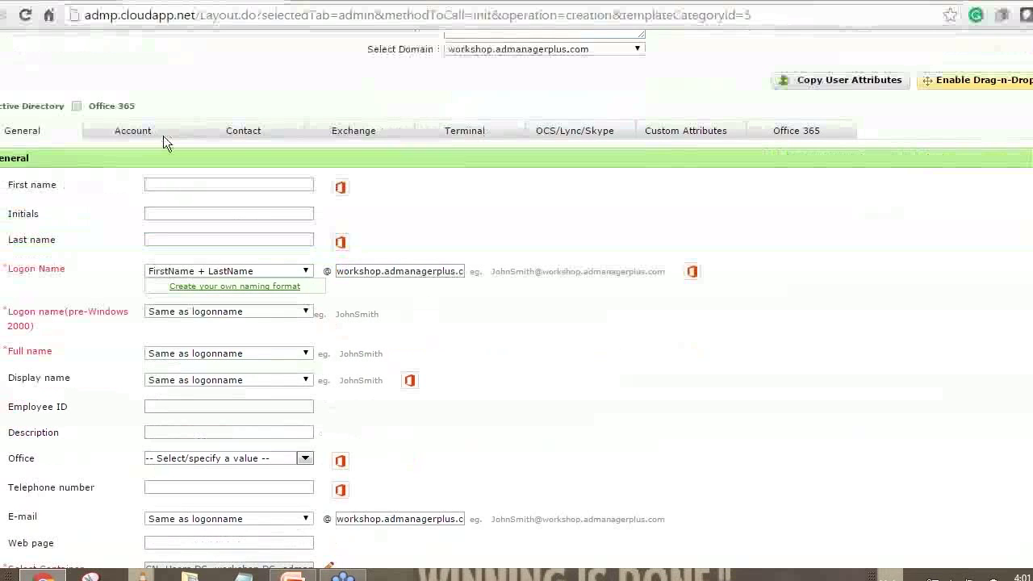
{"action": "left_click", "coordinate": [368, 136]}
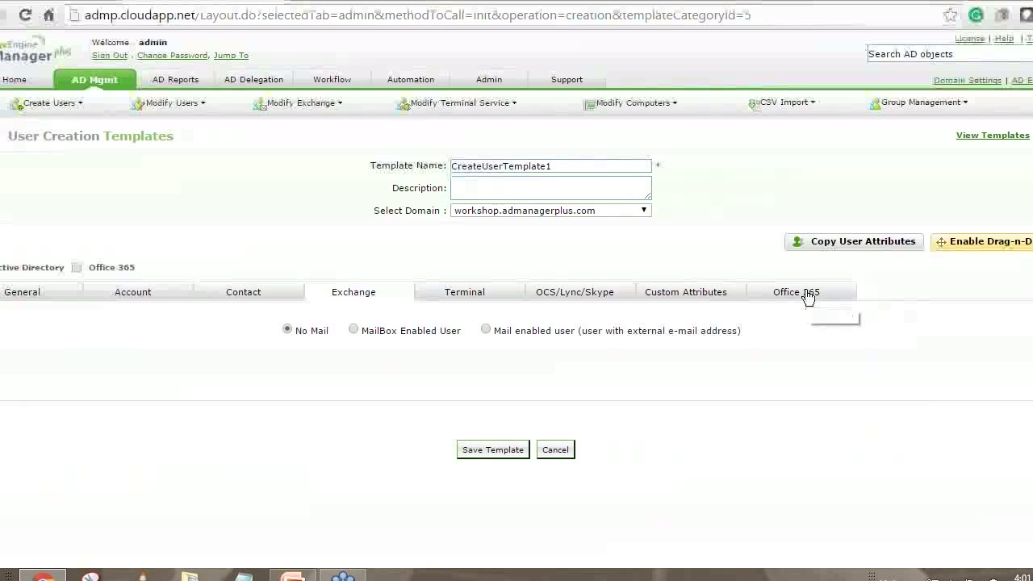
{"action": "left_click", "coordinate": [10, 295]}
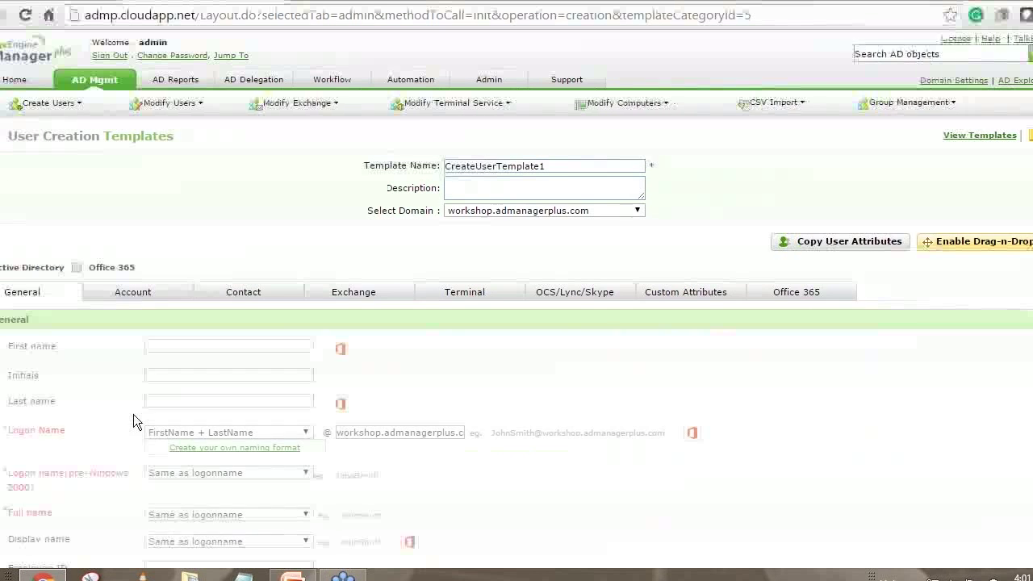
{"action": "scroll", "coordinate": [134, 414], "scroll_direction": "down", "scroll_amount": 3}
{"action": "scroll", "coordinate": [173, 247], "scroll_direction": "down", "scroll_amount": 2}
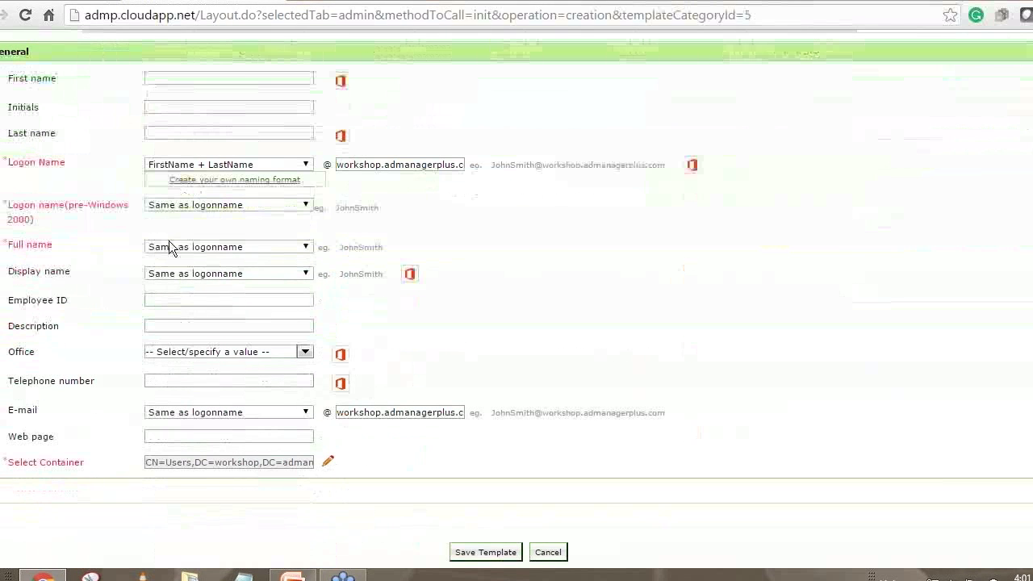
{"action": "scroll", "coordinate": [145, 156], "scroll_direction": "up", "scroll_amount": 1}
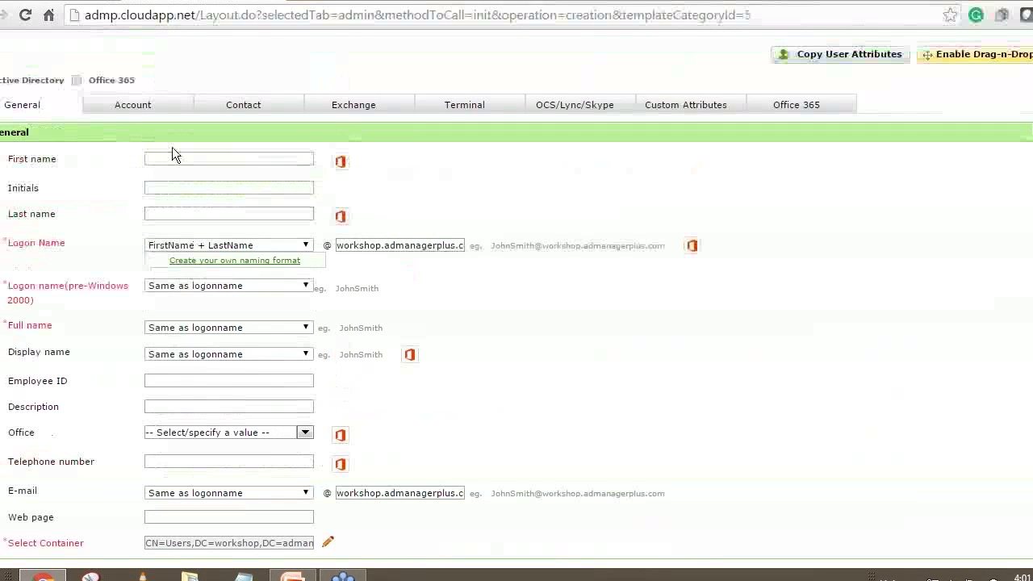
Check the blank First and Last name fields, then browse the Contact section.
{"action": "left_click", "coordinate": [173, 158]}
{"action": "left_click", "coordinate": [169, 214]}
{"action": "left_click", "coordinate": [249, 97]}
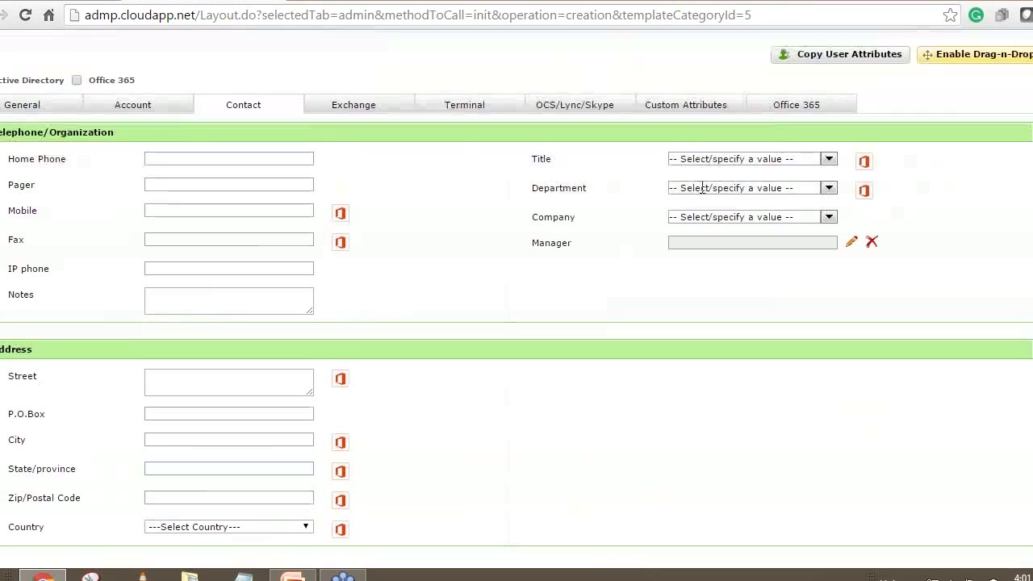
{"action": "scroll", "coordinate": [654, 312], "scroll_direction": "down", "scroll_amount": 1}
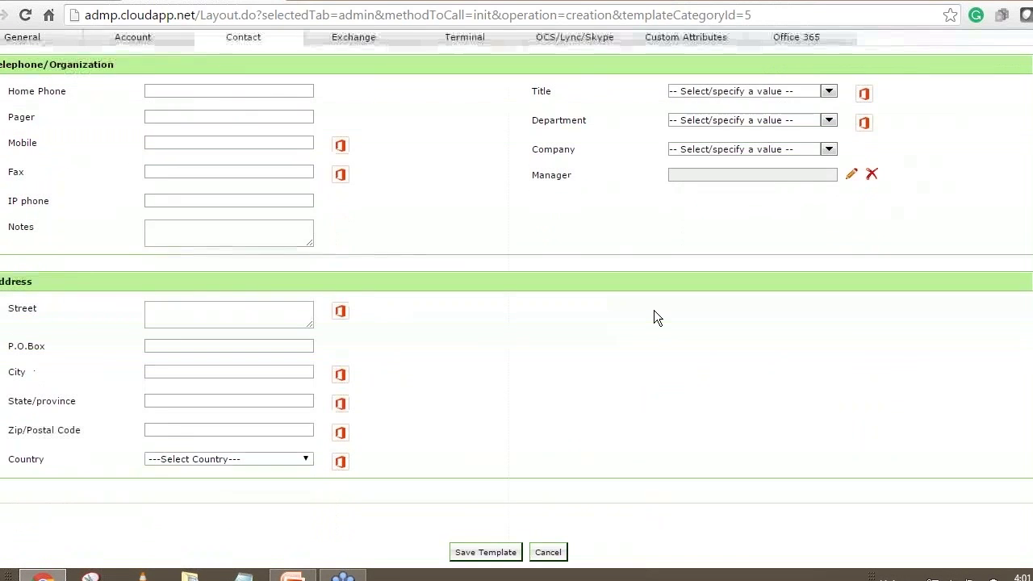
{"action": "scroll", "coordinate": [654, 312], "scroll_direction": "up", "scroll_amount": 2}
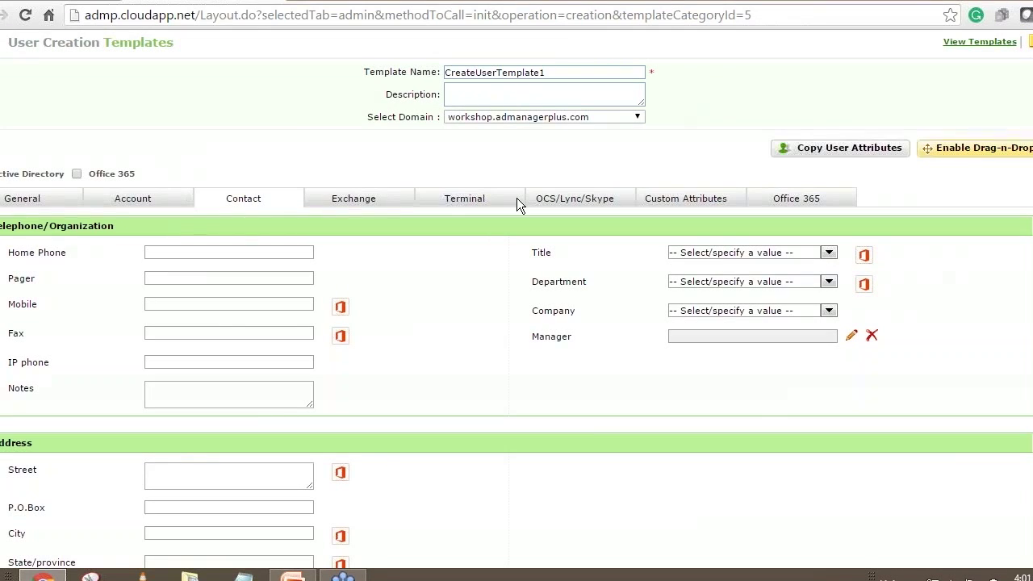
Enable drag-and-drop and remove the Exchange section from the template.
{"action": "left_click", "coordinate": [962, 154]}
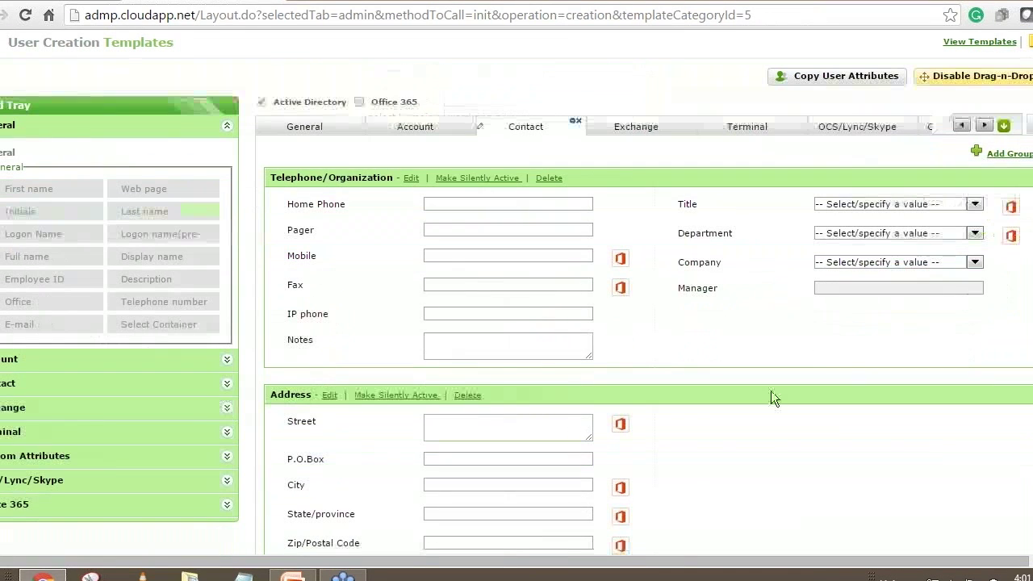
{"action": "left_click", "coordinate": [659, 129]}
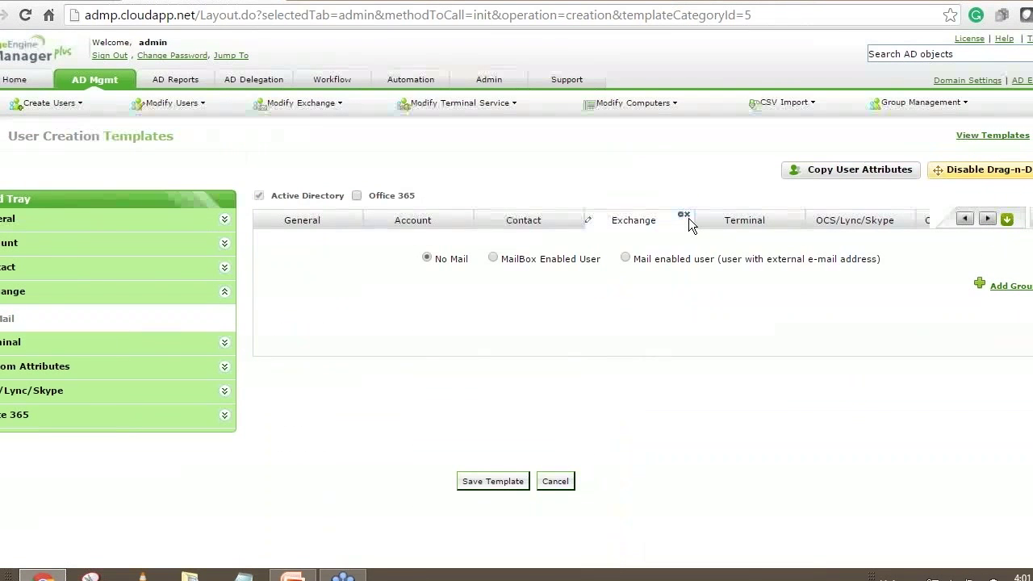
{"action": "left_click", "coordinate": [685, 216]}
{"action": "left_click", "coordinate": [494, 349]}
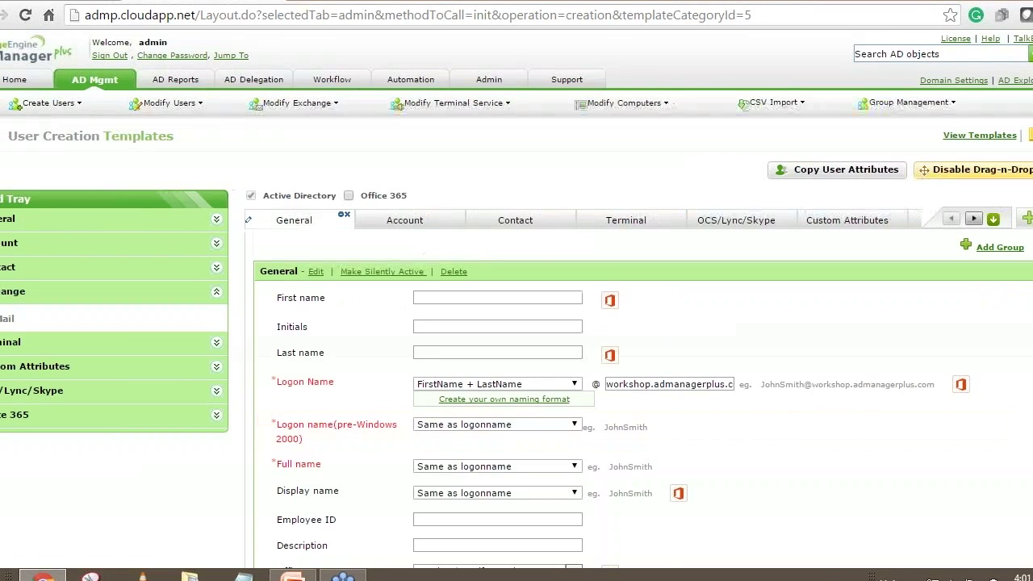
Delete the Web page field and drag it back below the pre-Windows 2000 logon name.
{"action": "scroll", "coordinate": [266, 356], "scroll_direction": "down", "scroll_amount": 3}
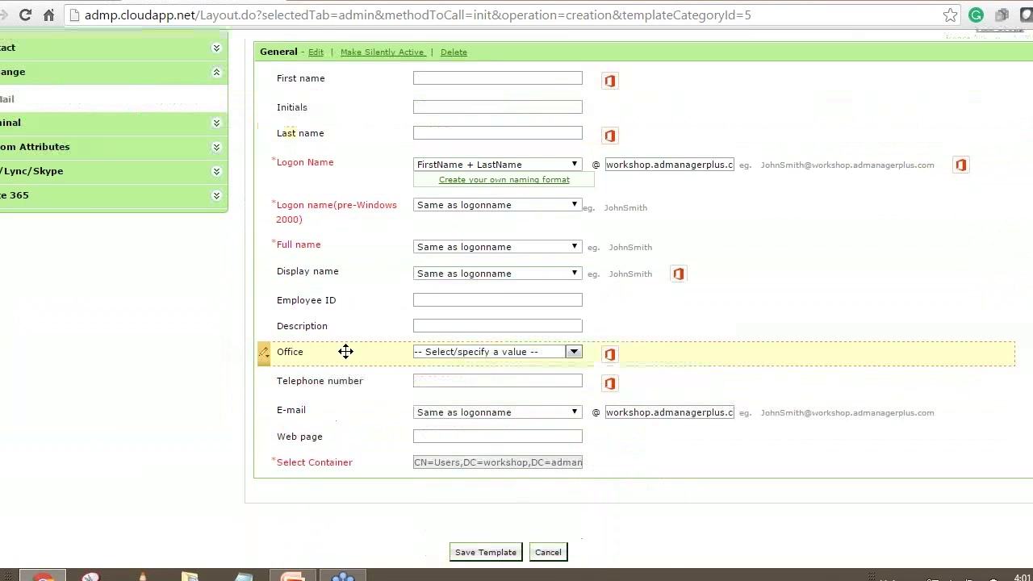
{"action": "left_click", "coordinate": [271, 447]}
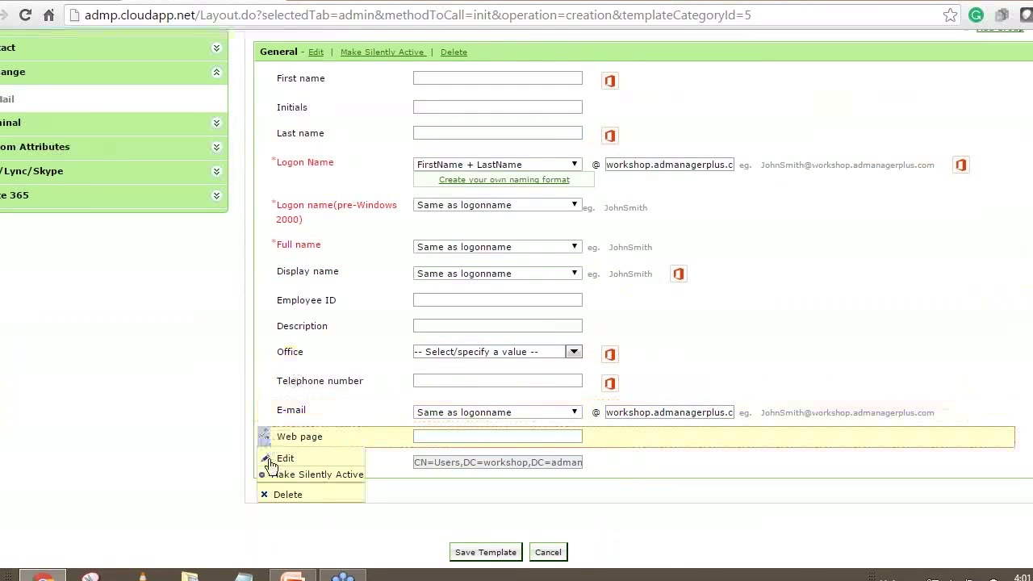
{"action": "left_click", "coordinate": [275, 500]}
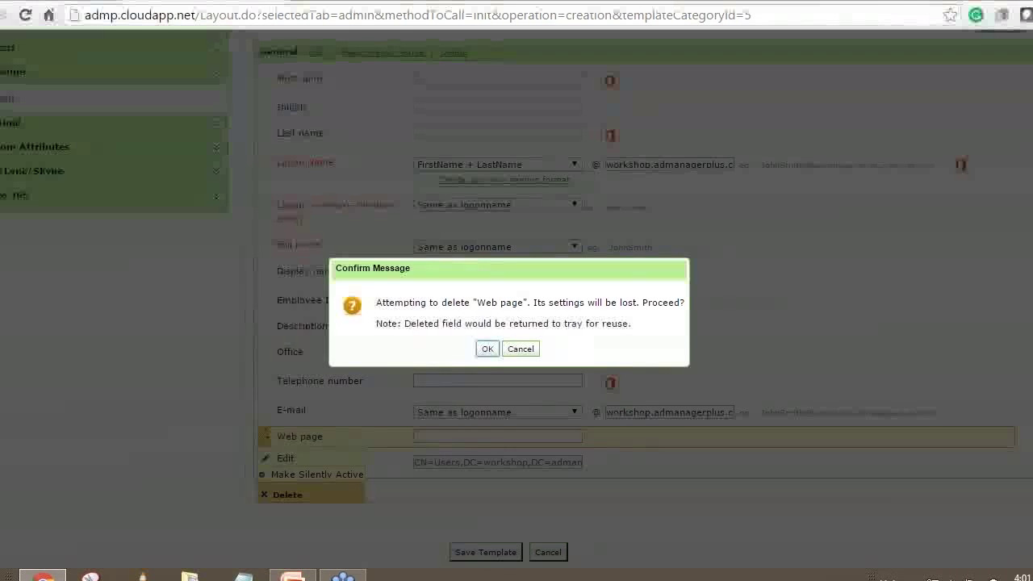
{"action": "left_click", "coordinate": [487, 350]}
{"action": "scroll", "coordinate": [476, 315], "scroll_direction": "up", "scroll_amount": 2}
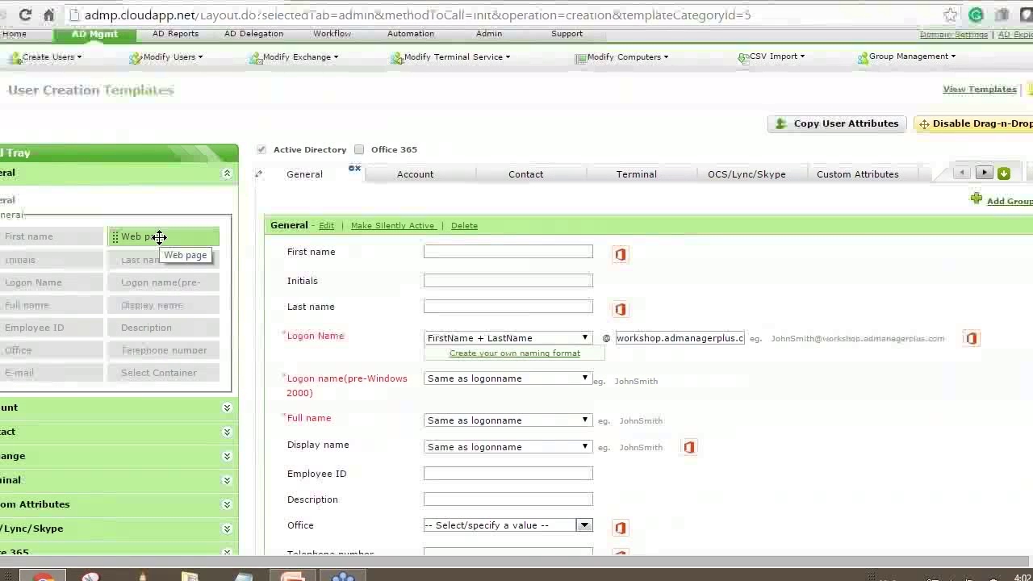
{"action": "left_click_drag", "start_coordinate": [159, 236], "coordinate": [406, 436]}
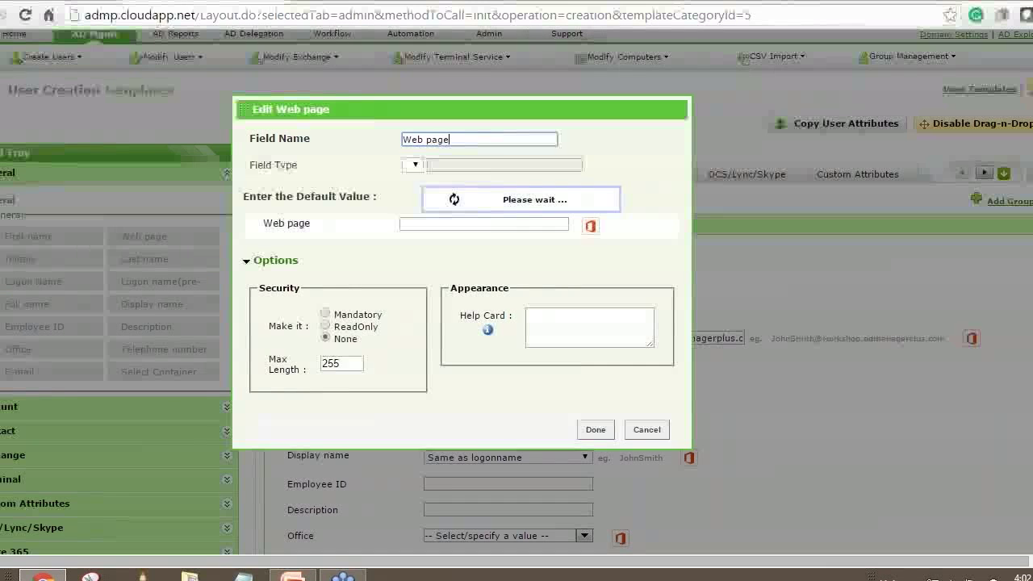
{"action": "left_click", "coordinate": [596, 401]}
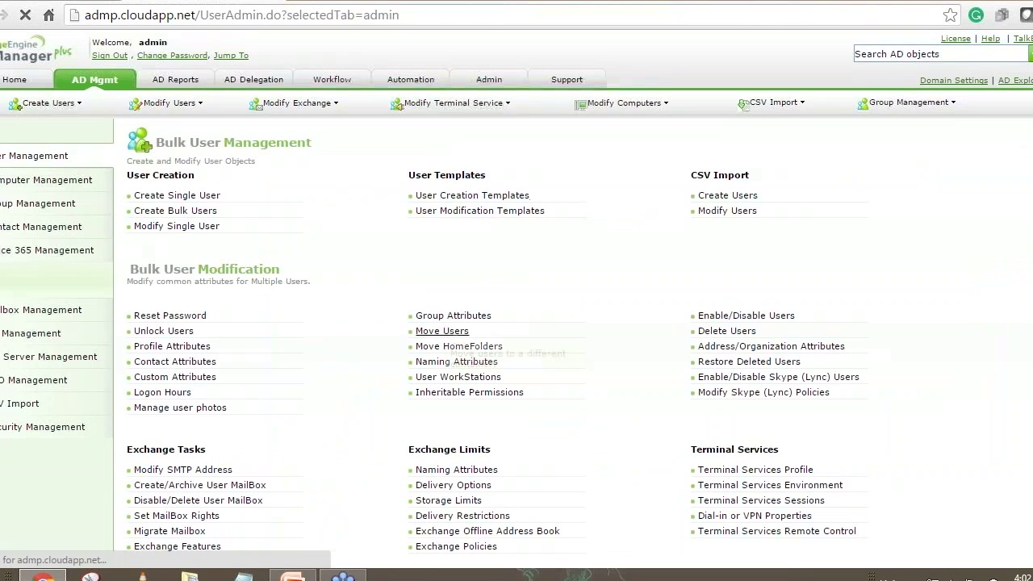
Open Template for the HR from the User Creation Templates list for editing.
{"action": "left_click", "coordinate": [444, 333]}
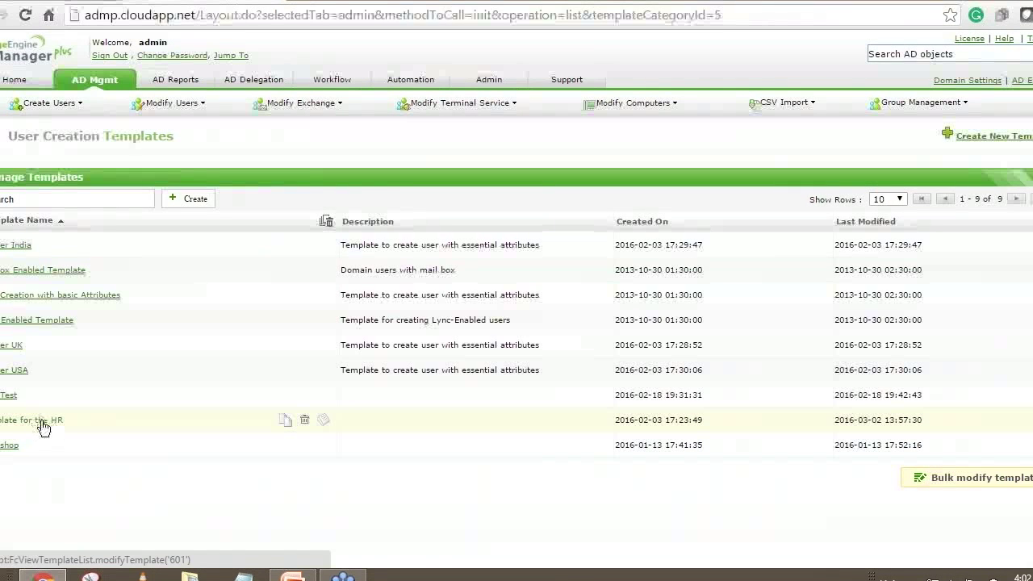
{"action": "left_click", "coordinate": [42, 422]}
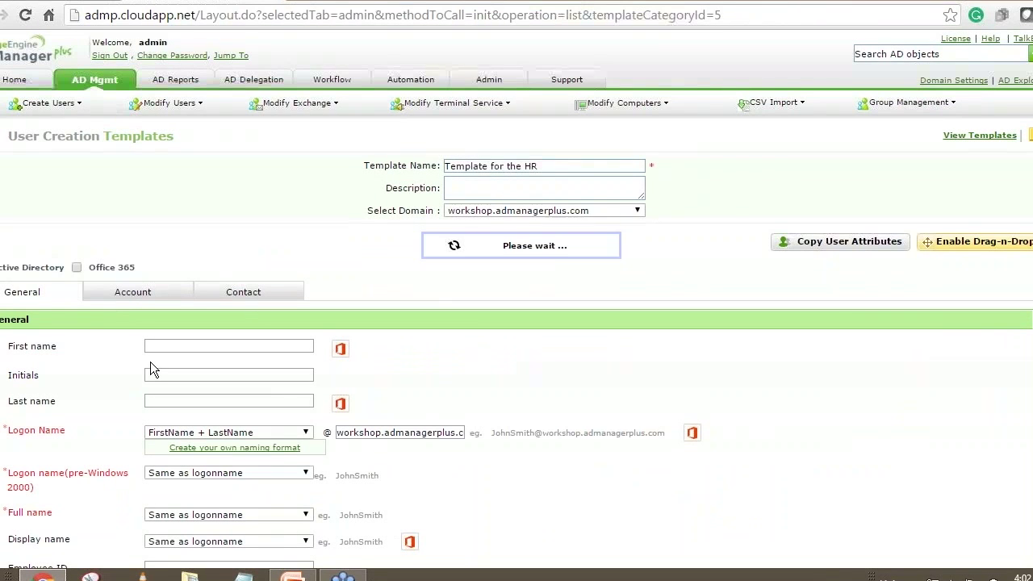
Review the HR template's preset Password and Confirm Password fields.
{"action": "left_click", "coordinate": [182, 294]}
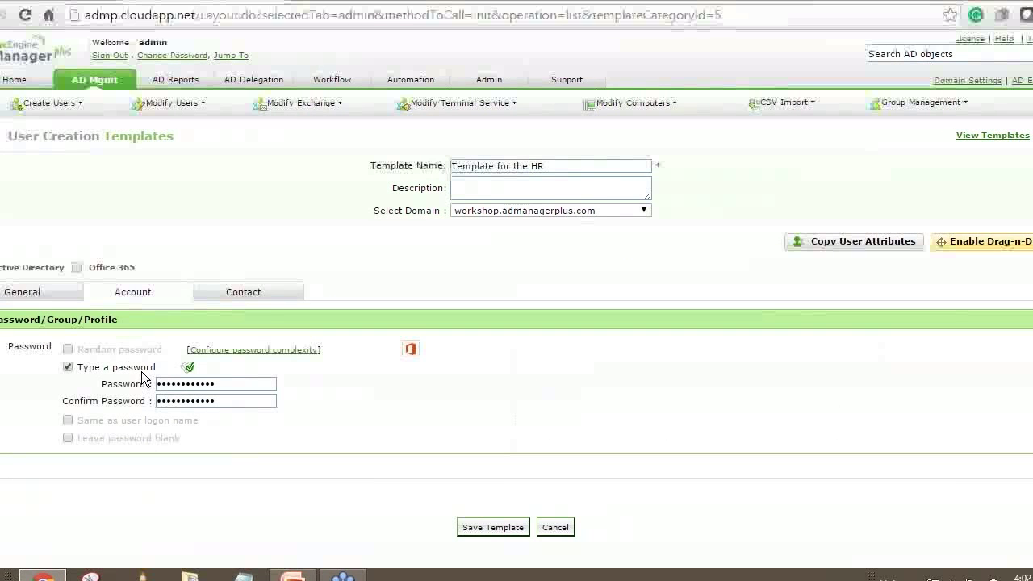
{"action": "left_click", "coordinate": [220, 384]}
{"action": "left_click", "coordinate": [226, 401]}
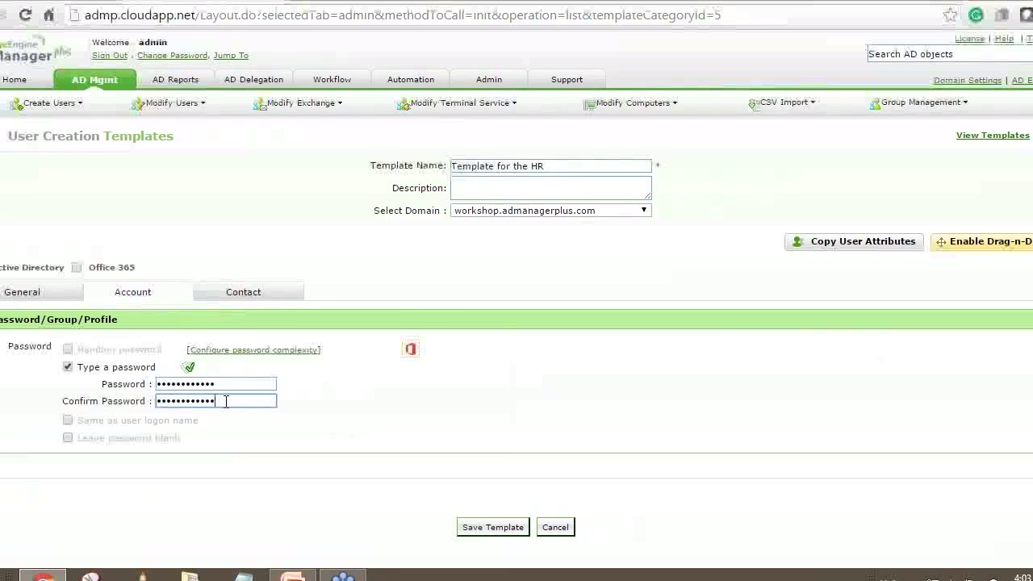
{"action": "left_click", "coordinate": [229, 385]}
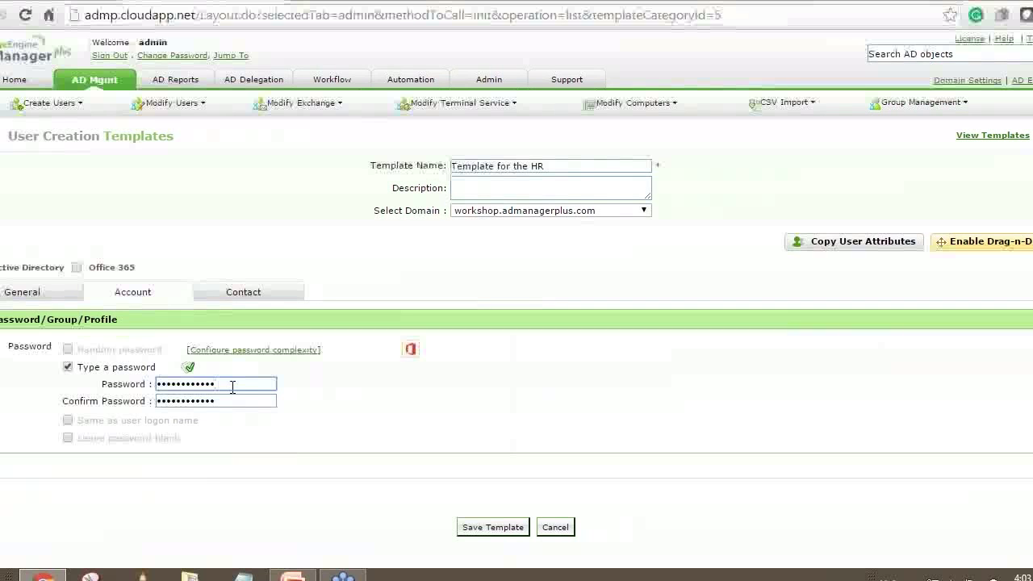
Return to the template's General fields and go to the Business Workflow page.
{"action": "left_click", "coordinate": [17, 298]}
{"action": "scroll", "coordinate": [376, 328], "scroll_direction": "down", "scroll_amount": 2}
{"action": "scroll", "coordinate": [375, 331], "scroll_direction": "up", "scroll_amount": 2}
{"action": "mouse_move", "coordinate": [334, 101]}
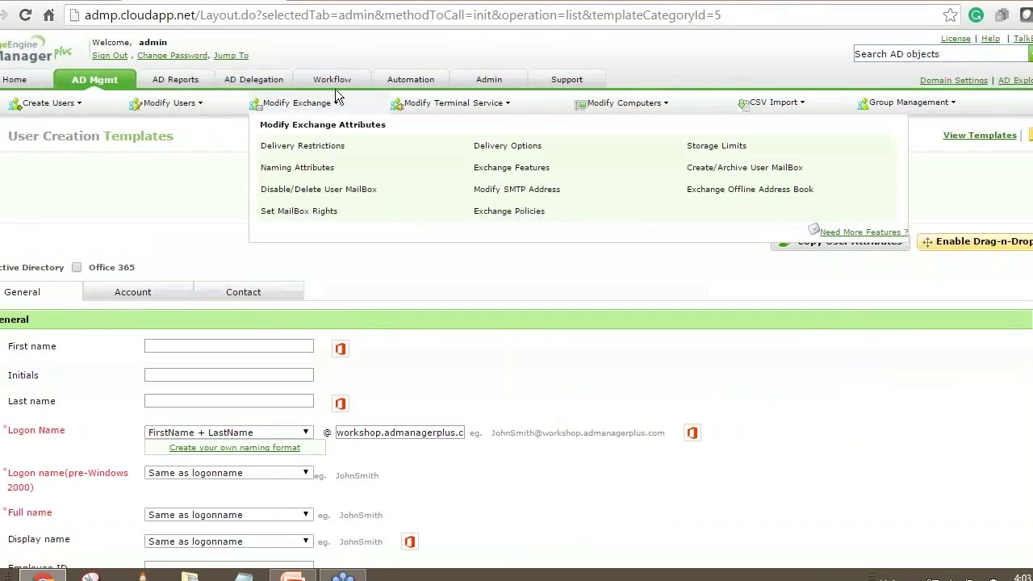
{"action": "left_click", "coordinate": [334, 80]}
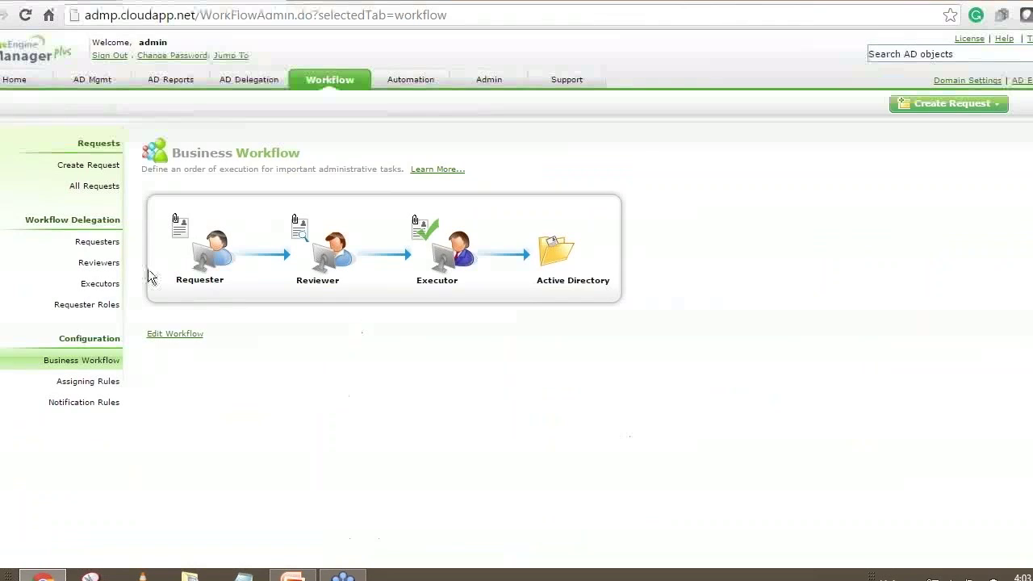
Edit the HRAccount requester and bring up its template selection.
{"action": "left_click", "coordinate": [100, 242]}
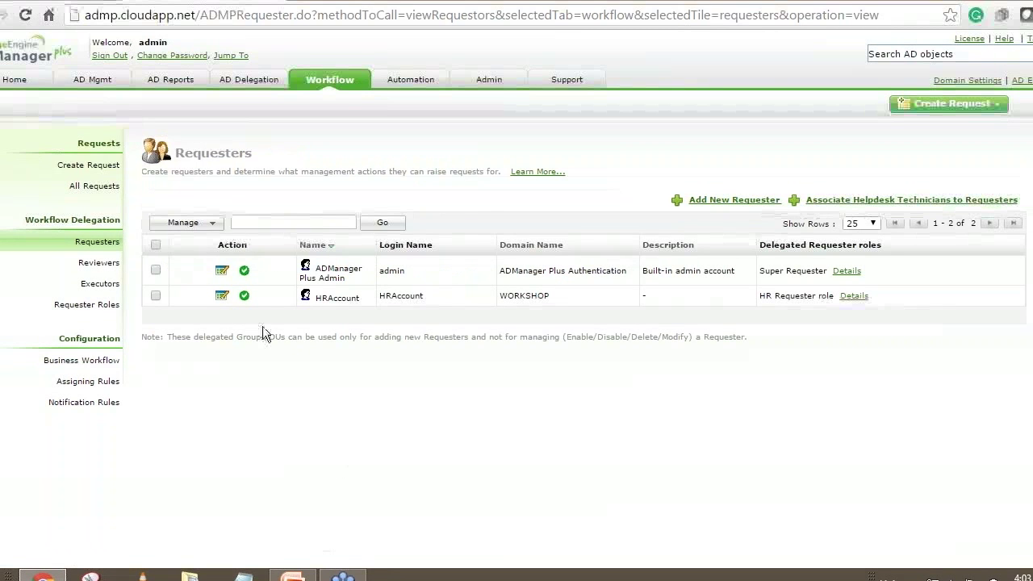
{"action": "left_click", "coordinate": [222, 295]}
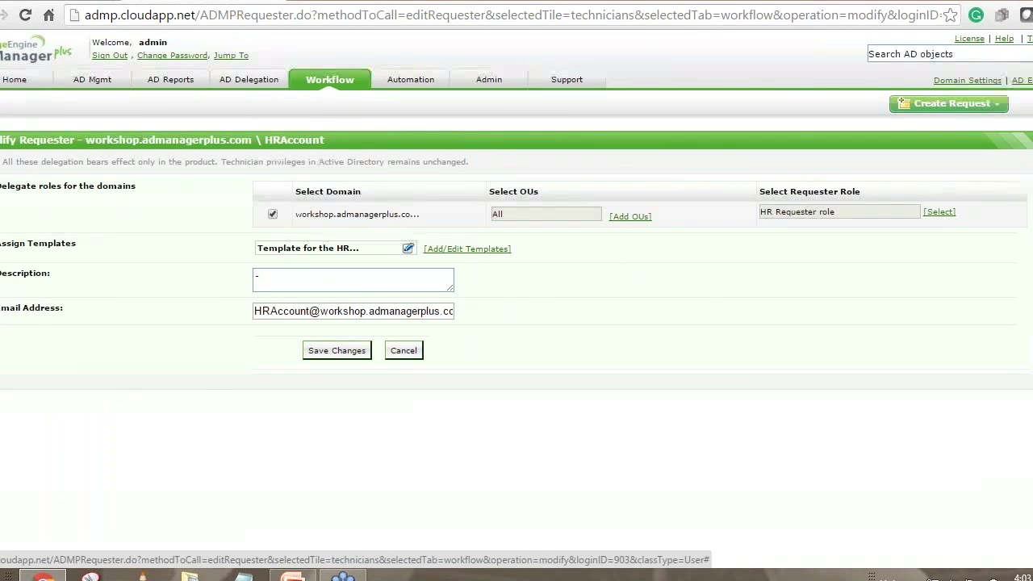
{"action": "left_click", "coordinate": [467, 248]}
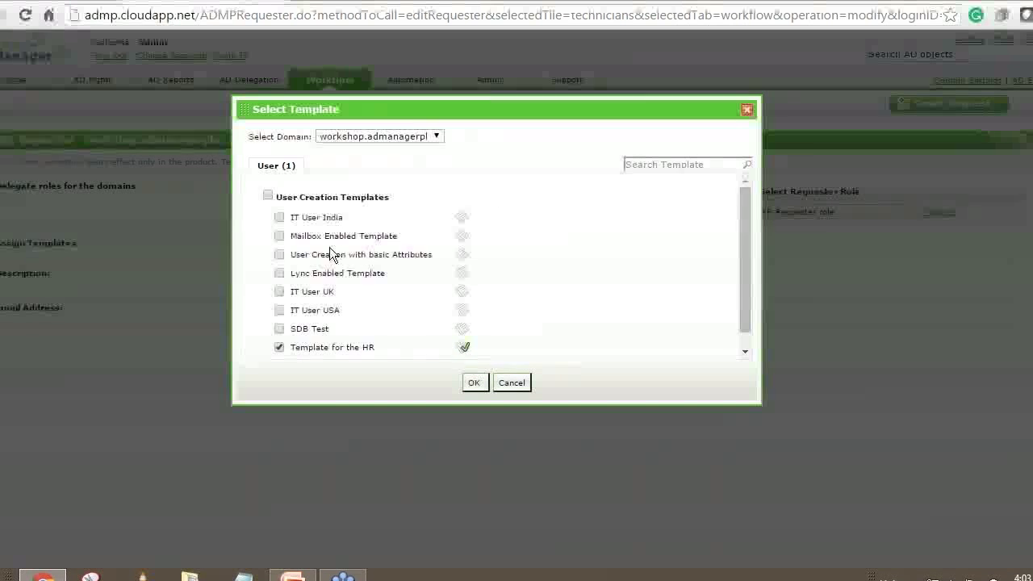
Mark Template for the HR as the default template and confirm the selection.
{"action": "scroll", "coordinate": [330, 248], "scroll_direction": "down", "scroll_amount": 1}
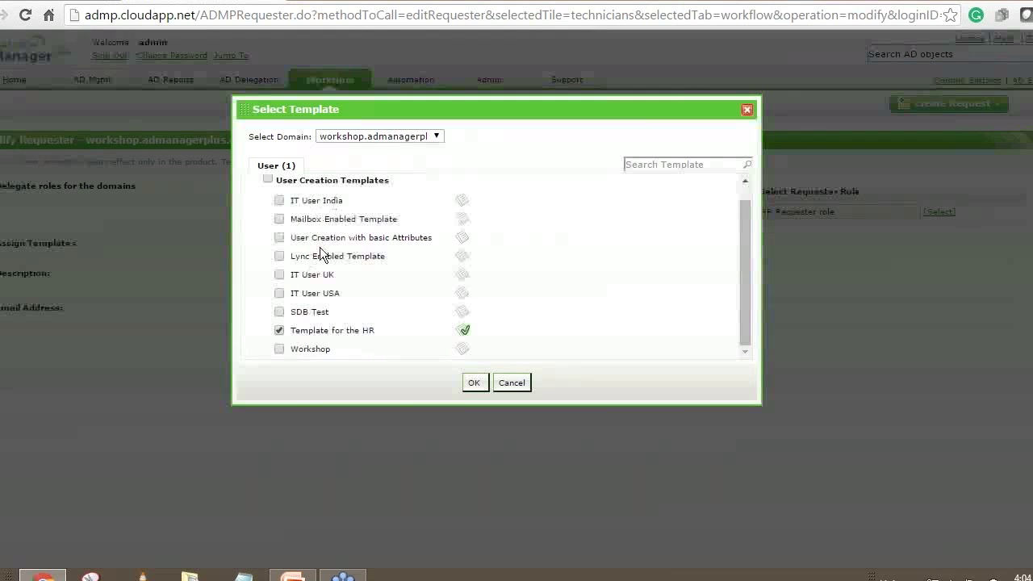
{"action": "left_click_drag", "start_coordinate": [292, 330], "coordinate": [373, 334]}
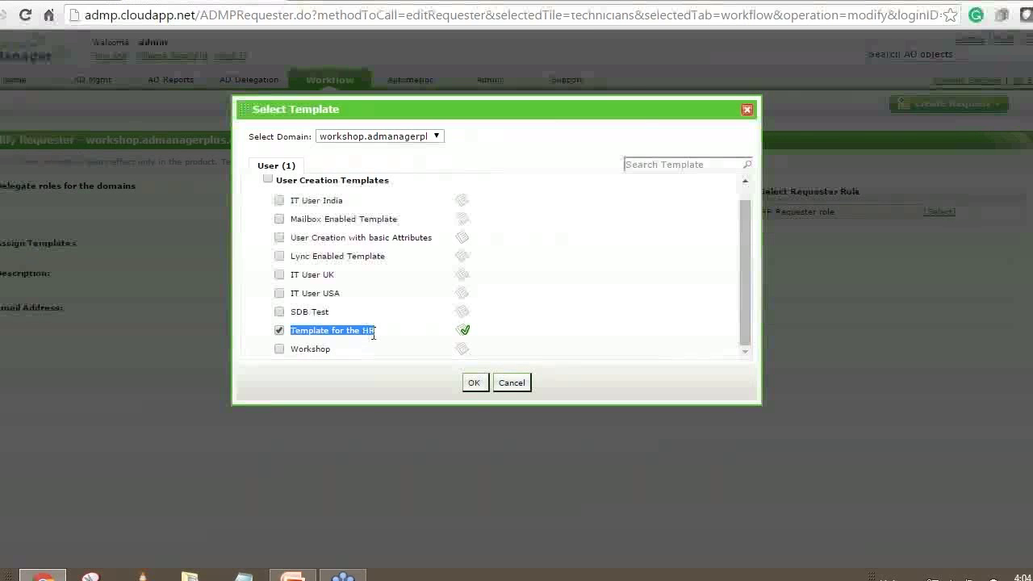
{"action": "left_click", "coordinate": [329, 346]}
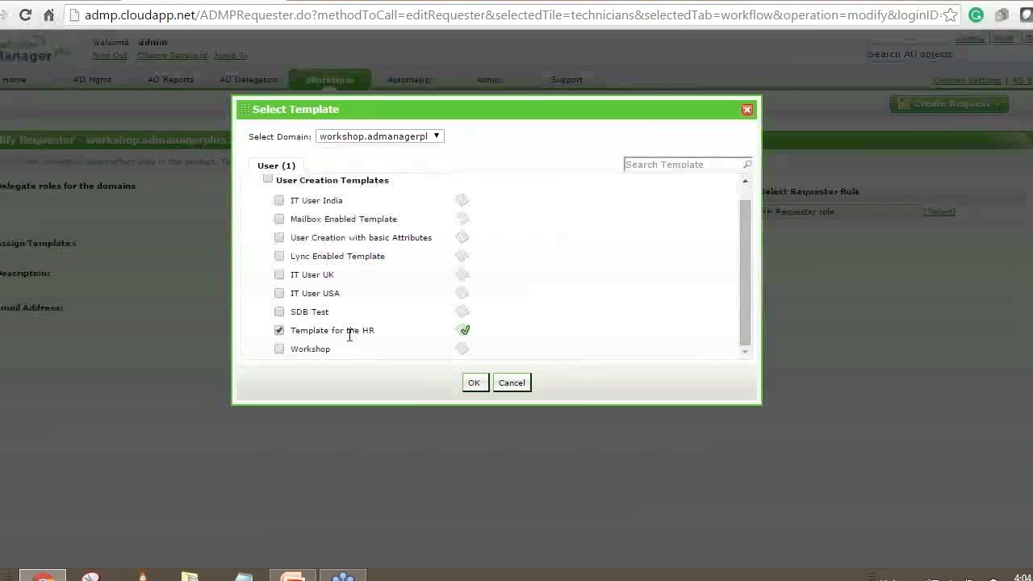
{"action": "left_click", "coordinate": [465, 333]}
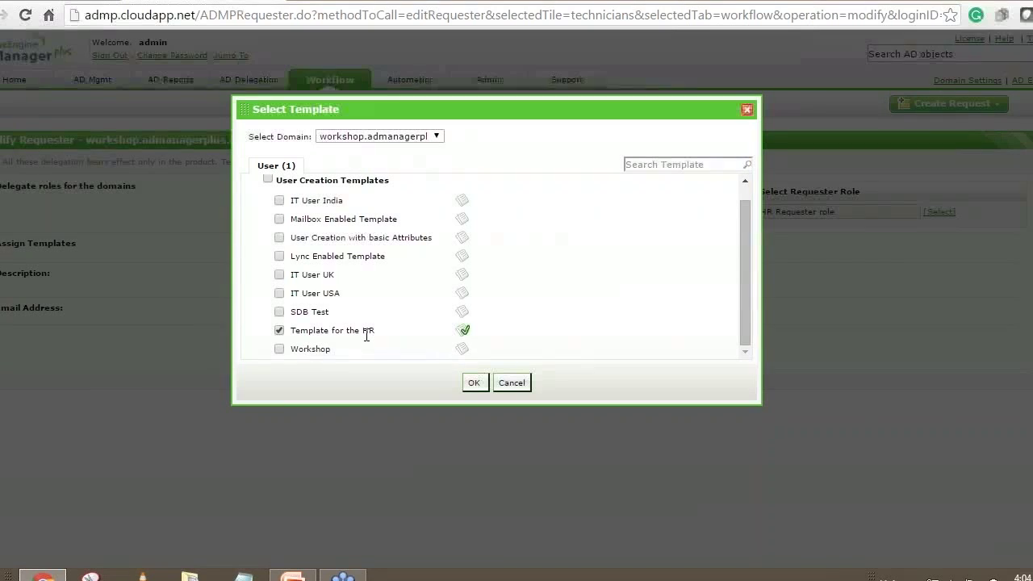
{"action": "left_click", "coordinate": [474, 382]}
Save HRAccount's requester changes and sign out of the admin session.
{"action": "left_click", "coordinate": [342, 352]}
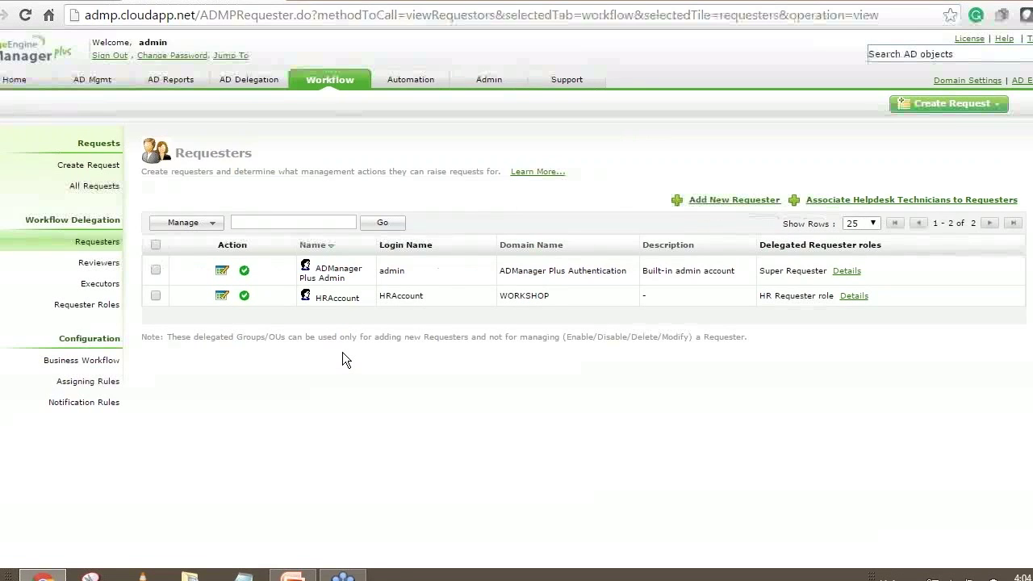
{"action": "left_click", "coordinate": [104, 57]}
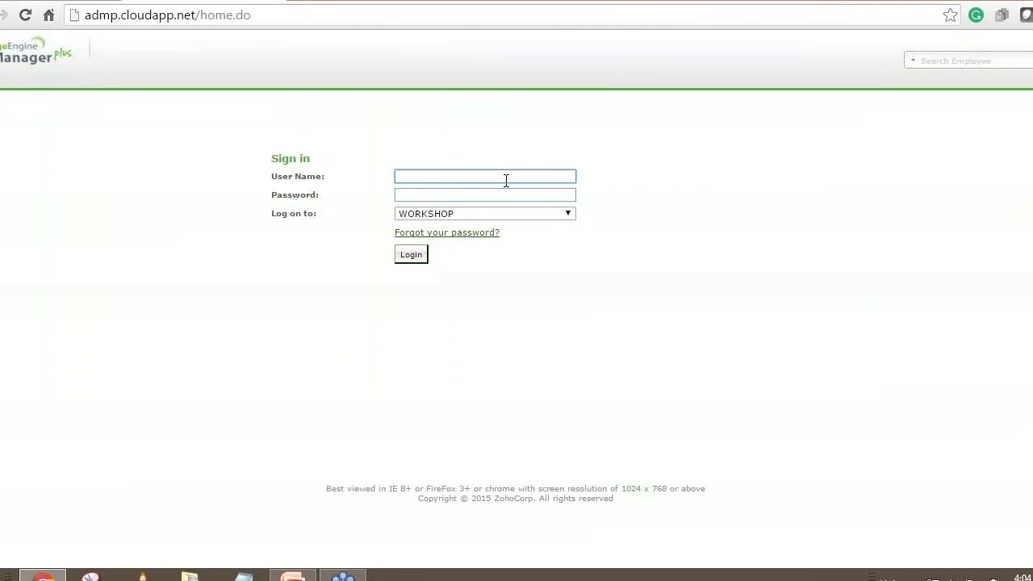
Log in with the HR requester account's user name and password.
{"action": "type", "text": "count"}
{"action": "key", "text": "Tab"}
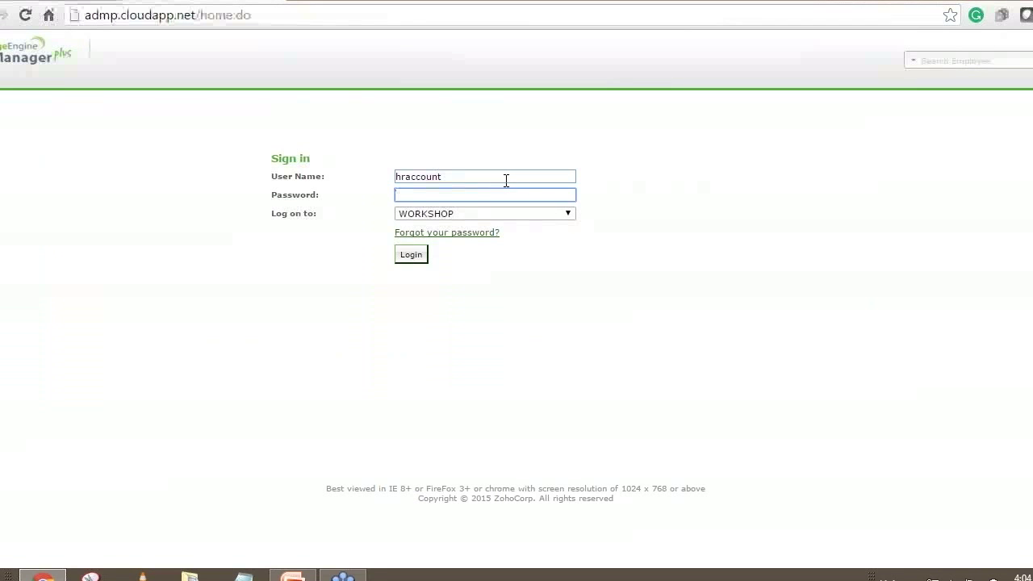
{"action": "type", "text": "•"}
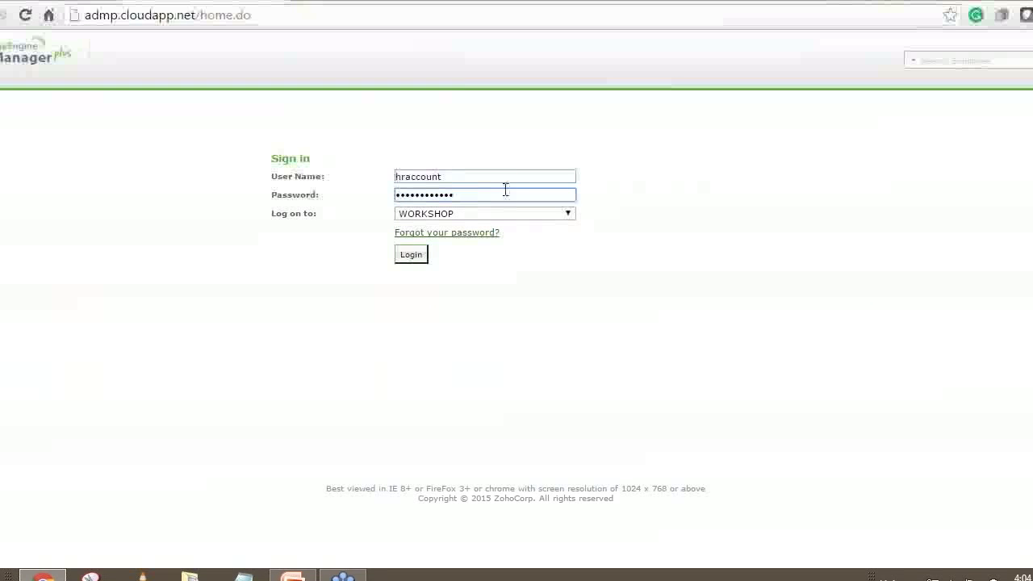
{"action": "left_click", "coordinate": [412, 256]}
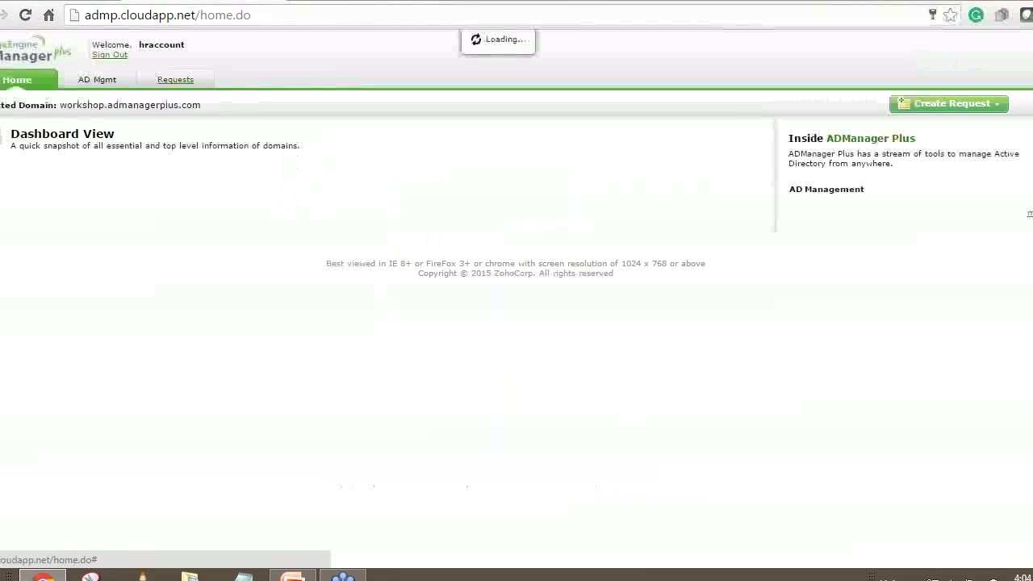
Start a Single User Creation request from the Requests tab, with Template for the HR preselected.
{"action": "left_click", "coordinate": [186, 84]}
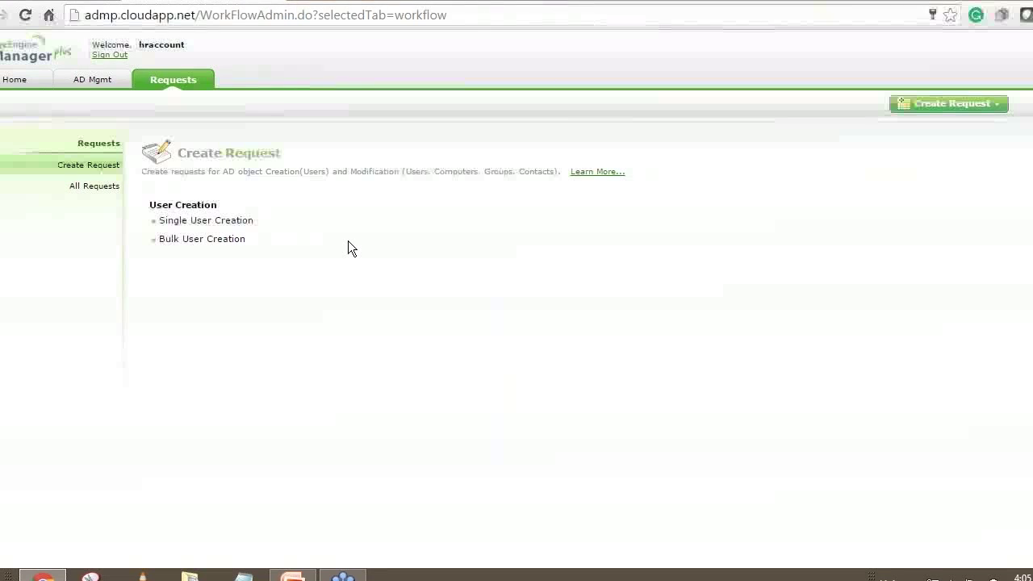
{"action": "left_click", "coordinate": [206, 221]}
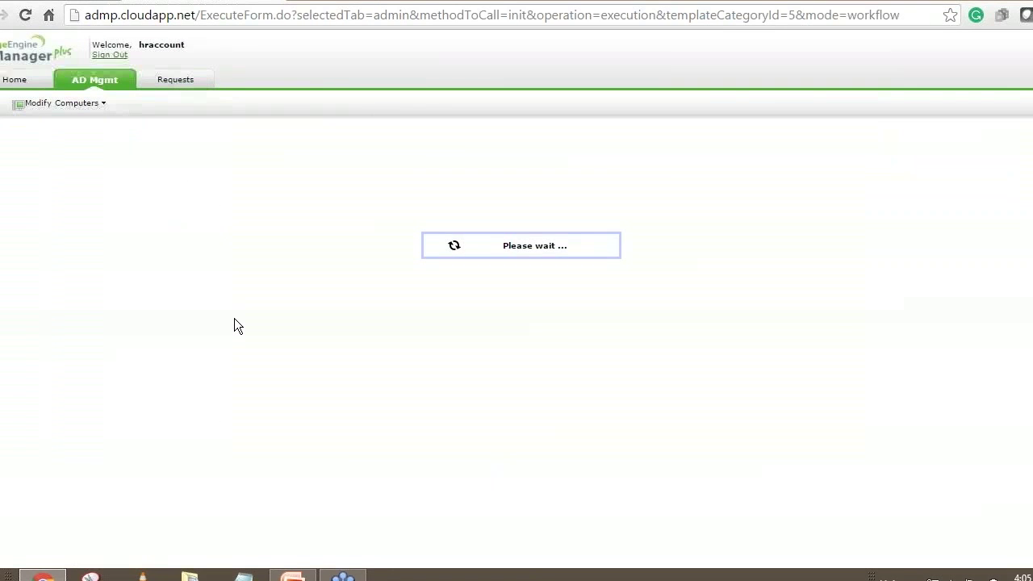
{"action": "left_click_drag", "start_coordinate": [634, 291], "coordinate": [669, 339]}
Keep the priority at Normal and enter the subject 'User for the IT Dept'.
{"action": "left_click", "coordinate": [668, 347]}
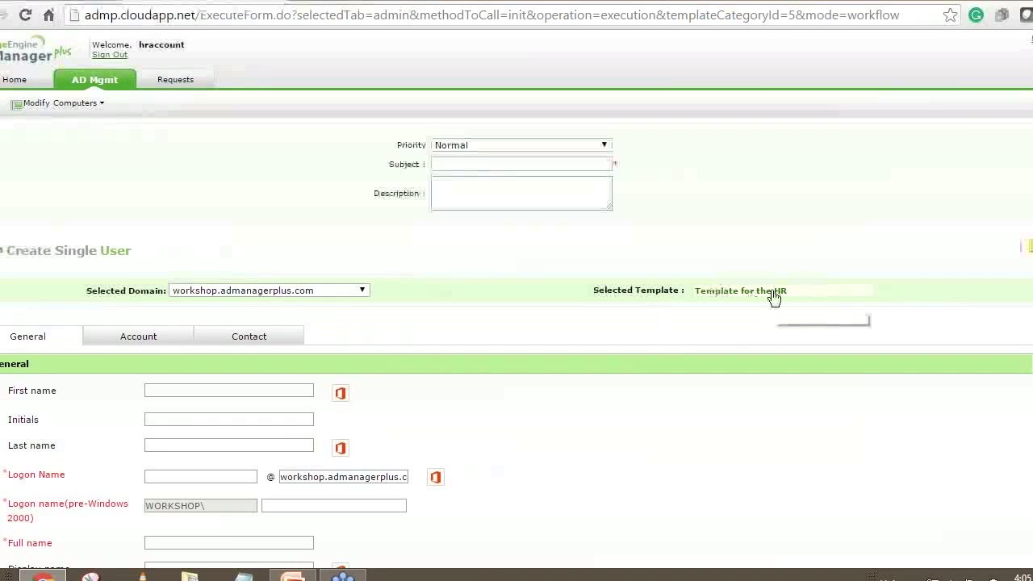
{"action": "left_click_drag", "start_coordinate": [635, 291], "coordinate": [664, 295]}
{"action": "left_click", "coordinate": [664, 295]}
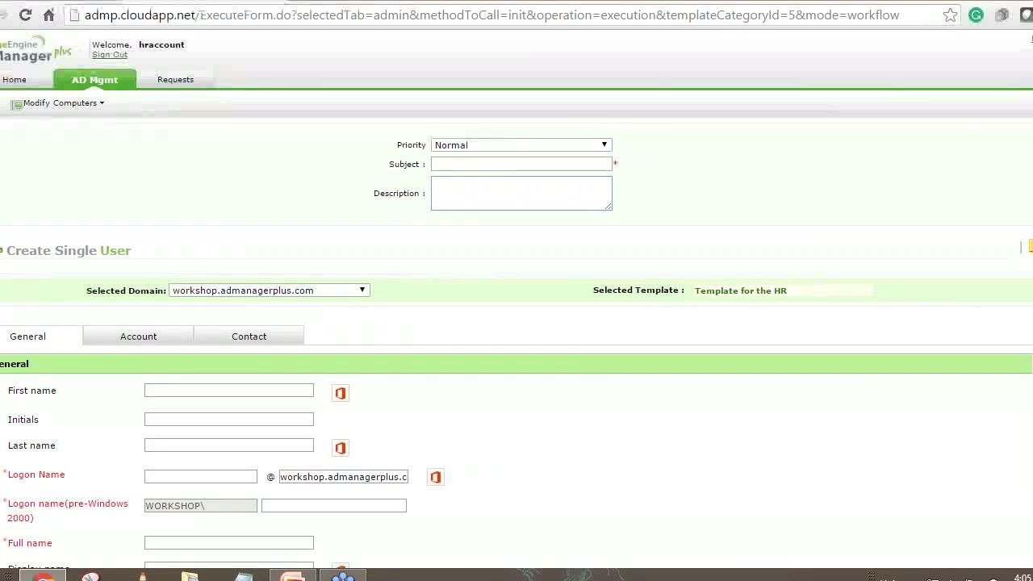
{"action": "left_click", "coordinate": [457, 145]}
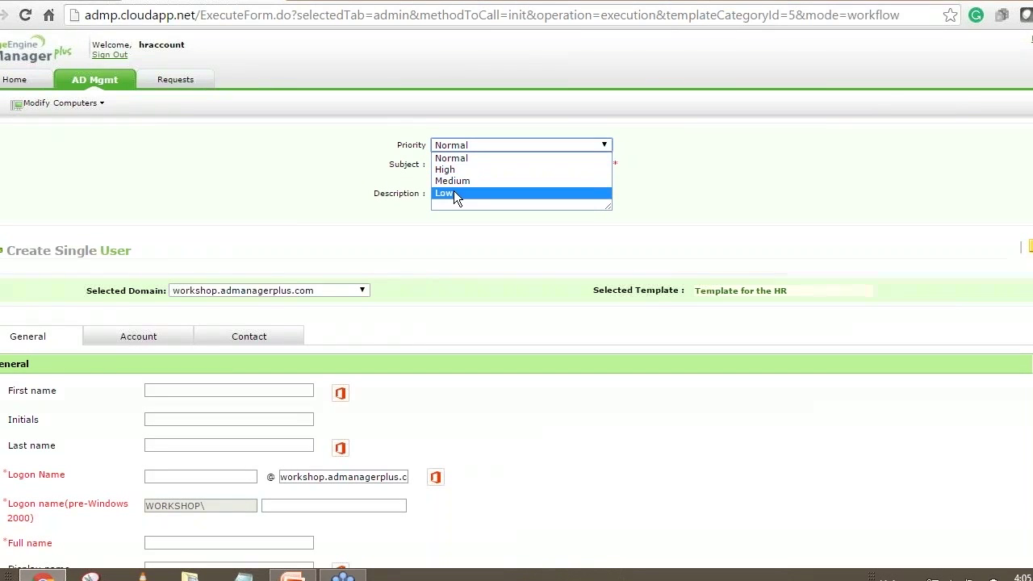
{"action": "left_click", "coordinate": [467, 158]}
{"action": "left_click", "coordinate": [483, 164]}
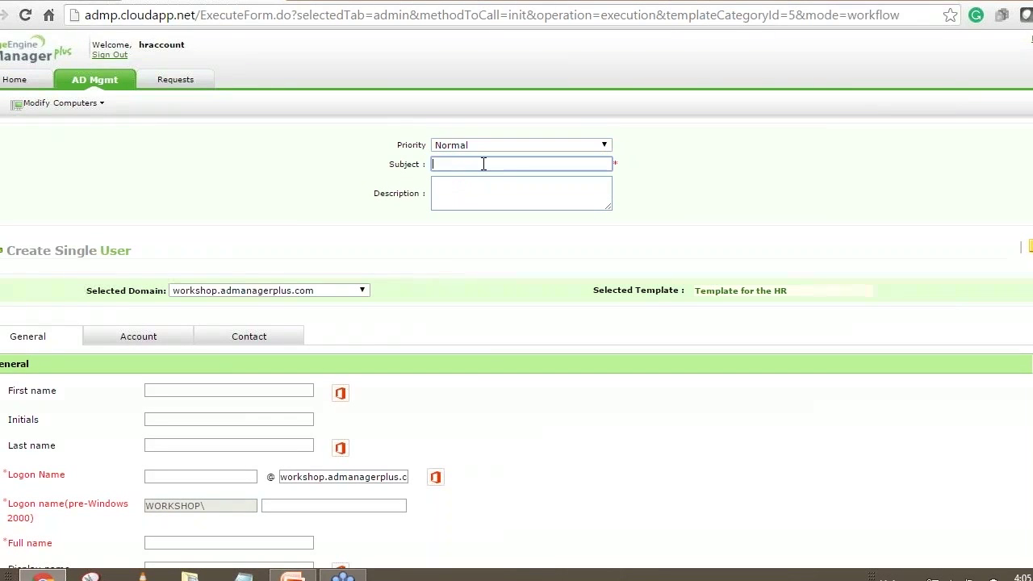
{"action": "type", "text": "U"}
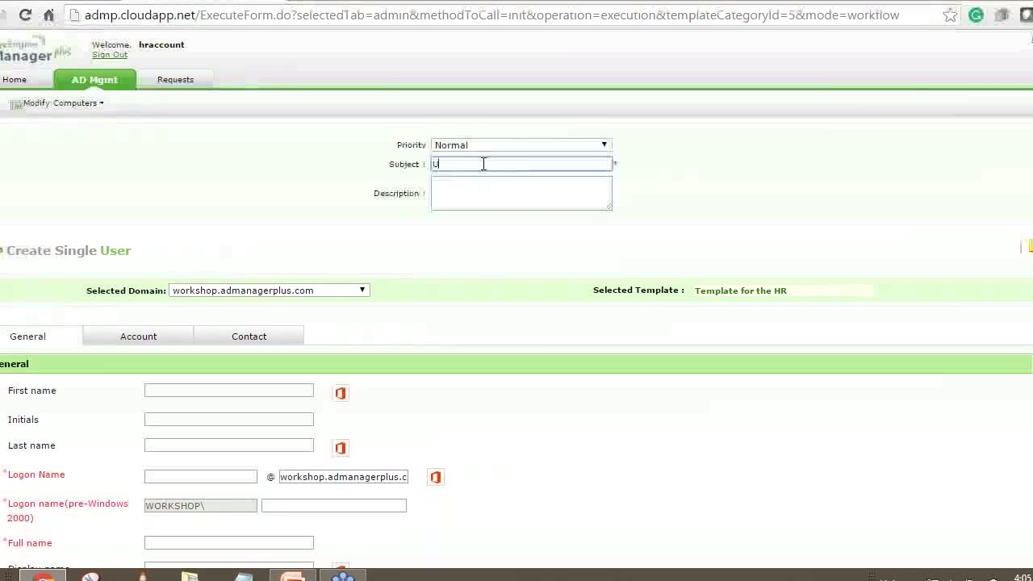
{"action": "type", "text": "ser for the IT D"}
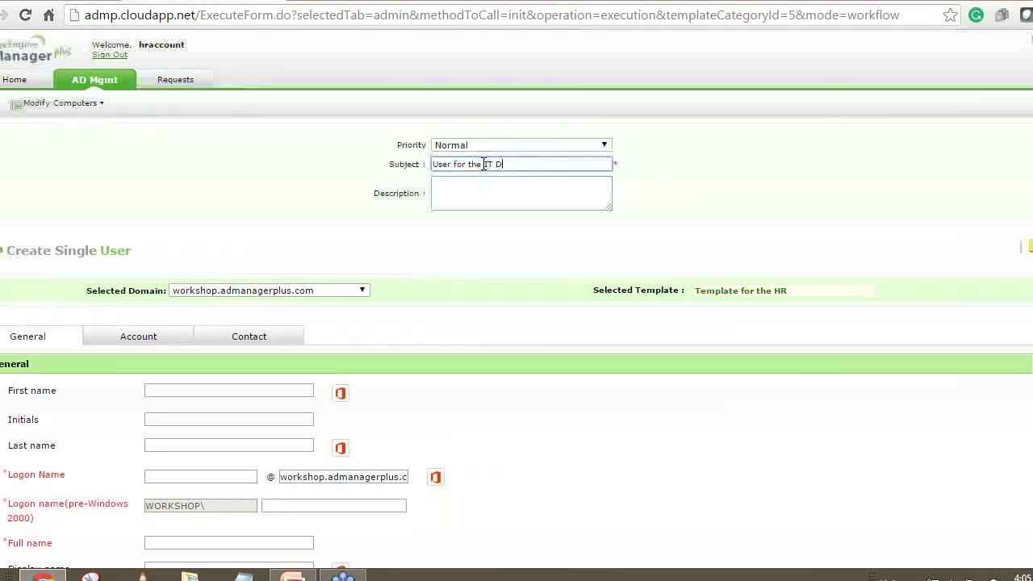
{"action": "type", "text": "ept"}
{"action": "left_click", "coordinate": [525, 251]}
{"action": "scroll", "coordinate": [286, 276], "scroll_direction": "down", "scroll_amount": 3}
{"action": "left_click", "coordinate": [201, 122]}
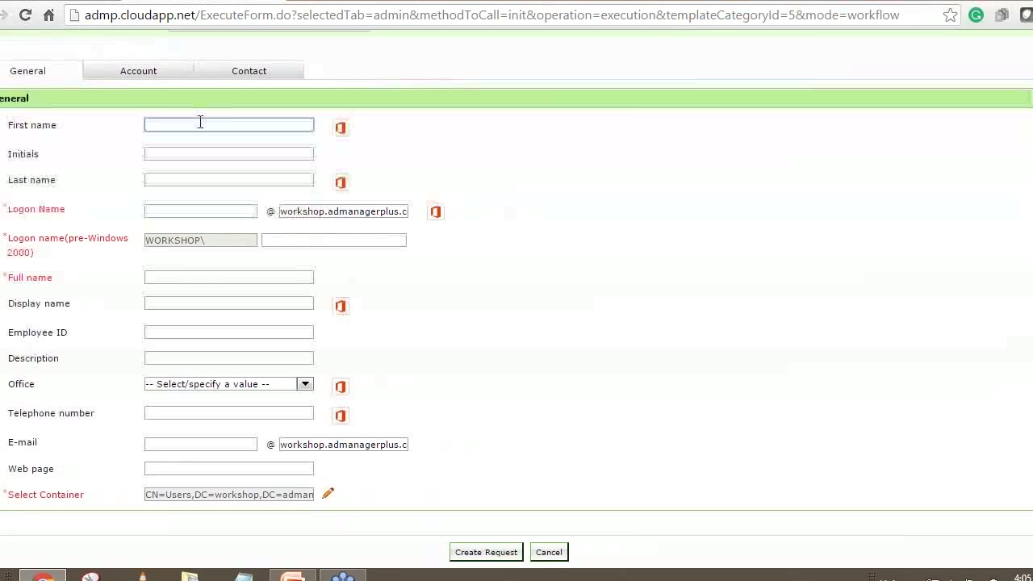
Enter the new user's first name and last name, correcting typos in the last name.
{"action": "left_click", "coordinate": [208, 177]}
{"action": "type", "text": "Macclka"}
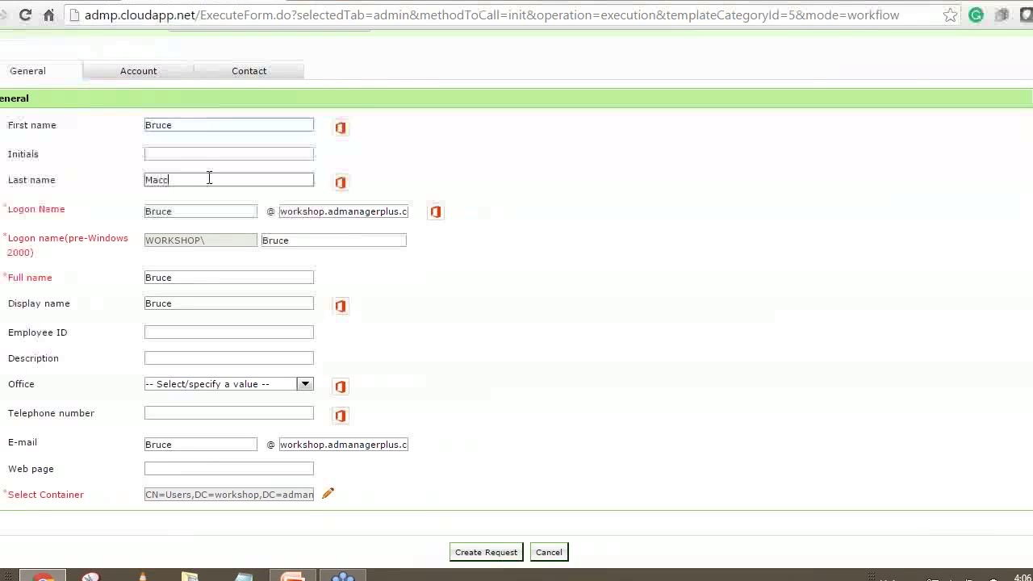
{"action": "key", "text": "BackSpace"}
{"action": "key", "text": "BackSpace"}
{"action": "key", "text": "BackSpace"}
{"action": "key", "text": "BackSpace"}
{"action": "key", "text": "BackSpace"}
{"action": "key", "text": "BackSpace"}
{"action": "type", "text": "c"}
{"action": "type", "text": "cnald"}
{"action": "key", "text": "BackSpace"}
{"action": "key", "text": "BackSpace"}
{"action": "key", "text": "BackSpace"}
{"action": "key", "text": "BackSpace"}
{"action": "type", "text": "lane"}
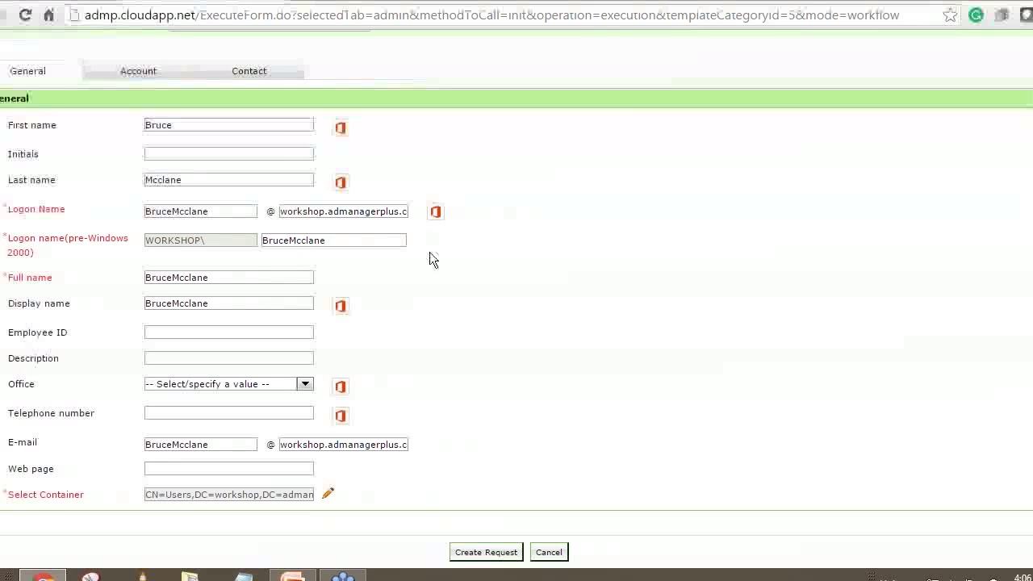
Check the auto-filled logon and pre-Windows logon names and the account password settings.
{"action": "left_click", "coordinate": [197, 127]}
{"action": "left_click", "coordinate": [198, 179]}
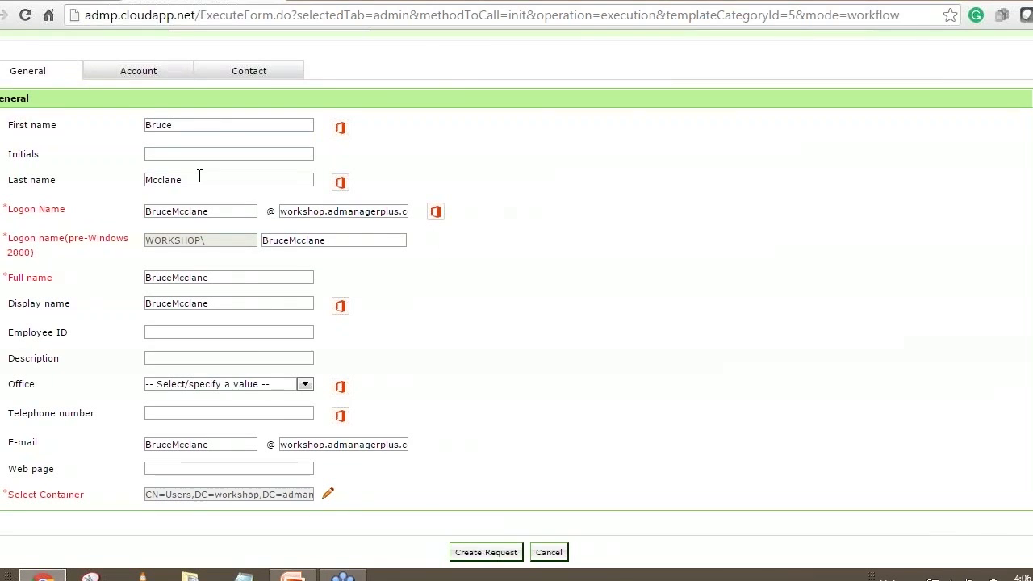
{"action": "scroll", "coordinate": [480, 254], "scroll_direction": "up", "scroll_amount": 1}
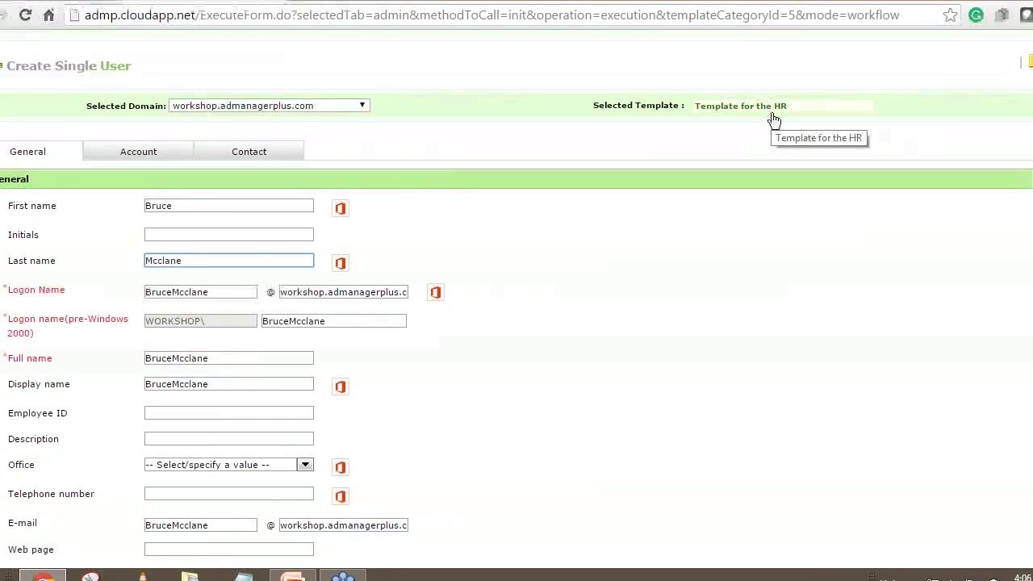
{"action": "scroll", "coordinate": [201, 250], "scroll_direction": "down", "scroll_amount": 1}
{"action": "double_click", "coordinate": [225, 212]}
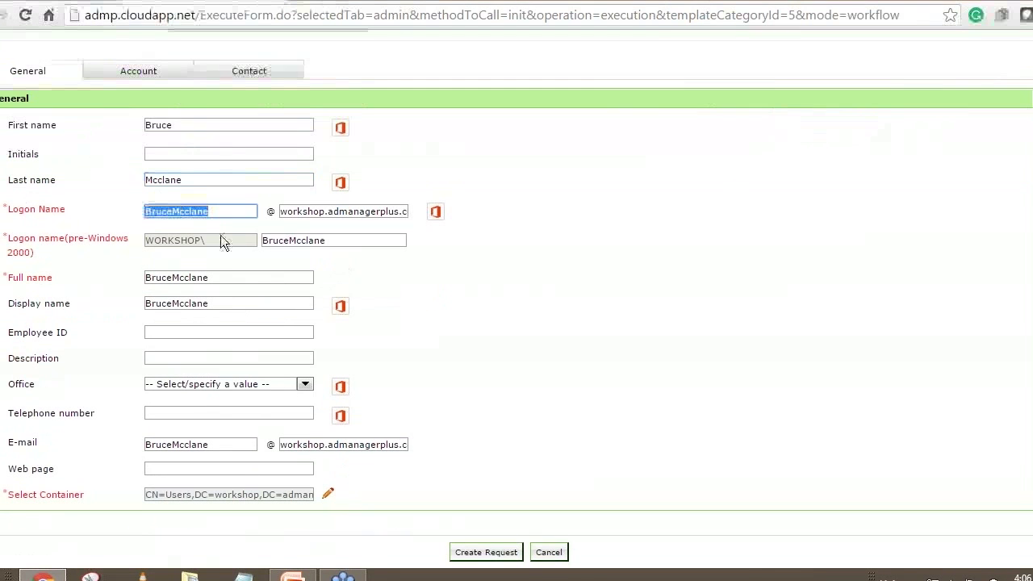
{"action": "double_click", "coordinate": [344, 240]}
{"action": "left_click", "coordinate": [661, 304]}
{"action": "scroll", "coordinate": [662, 304], "scroll_direction": "up", "scroll_amount": 2}
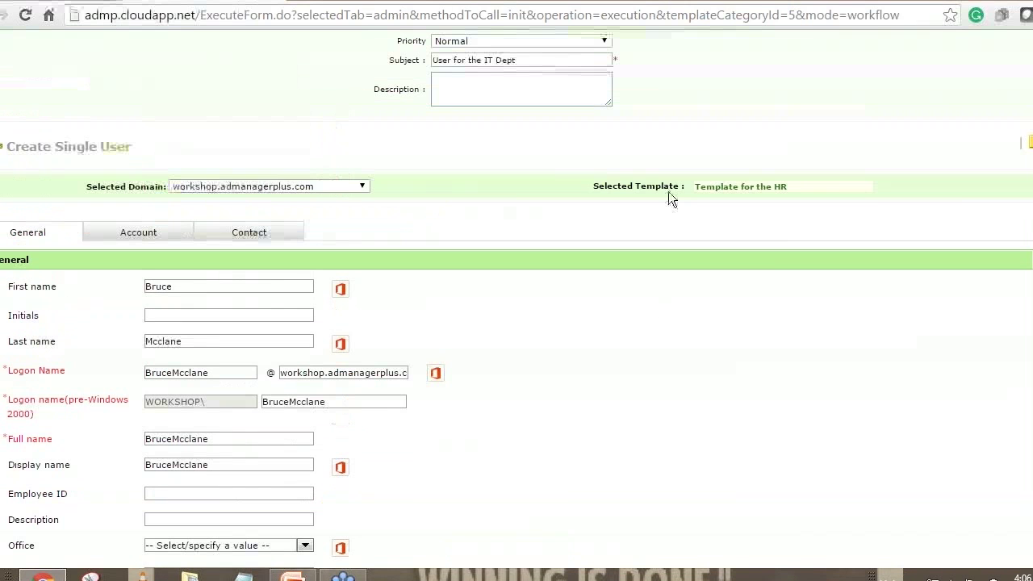
{"action": "scroll", "coordinate": [661, 238], "scroll_direction": "down", "scroll_amount": 2}
{"action": "scroll", "coordinate": [661, 238], "scroll_direction": "up", "scroll_amount": 2}
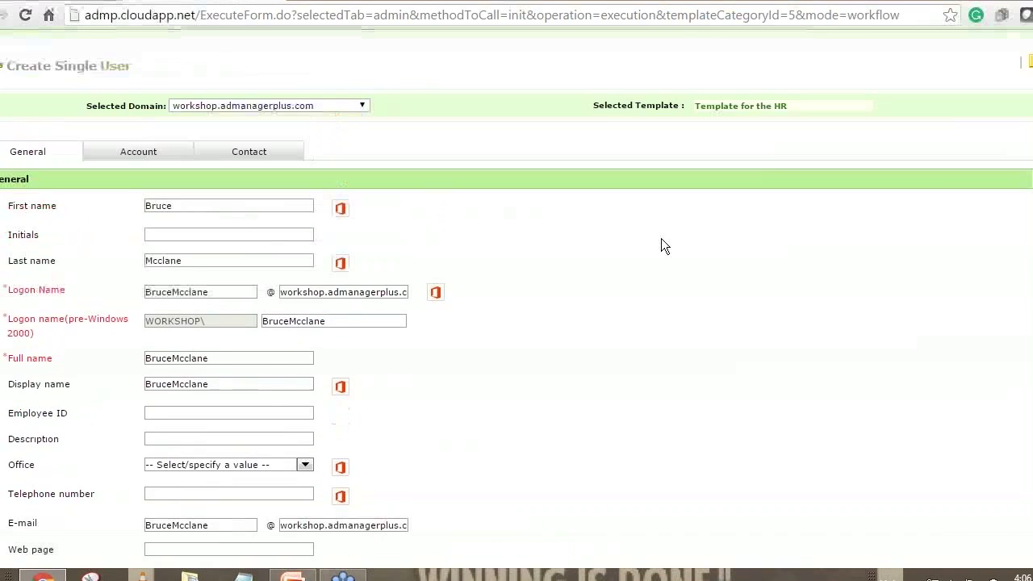
{"action": "left_click", "coordinate": [147, 236]}
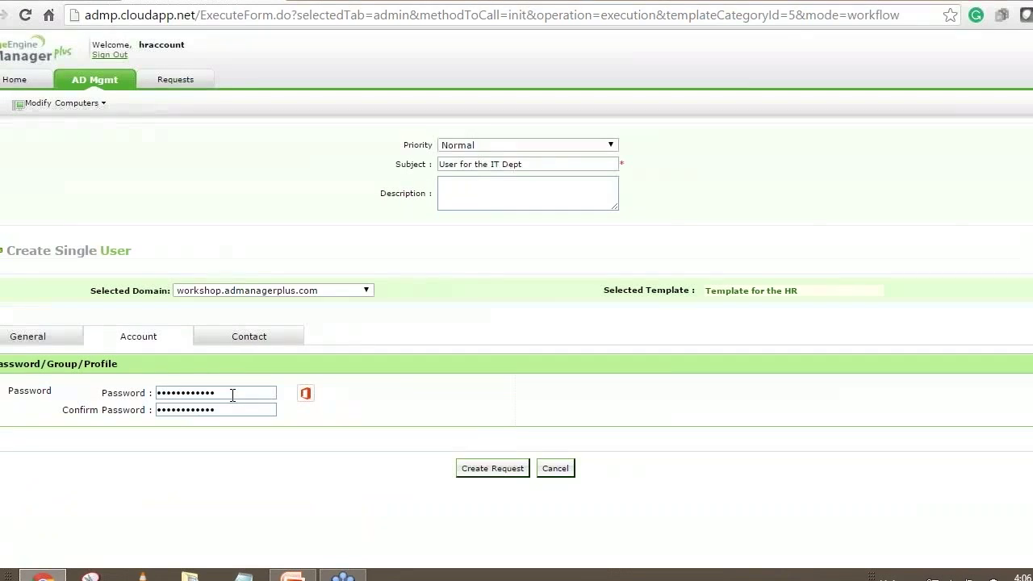
On the Contact tab, set the Department to Information and Technology.
{"action": "left_click", "coordinate": [259, 341]}
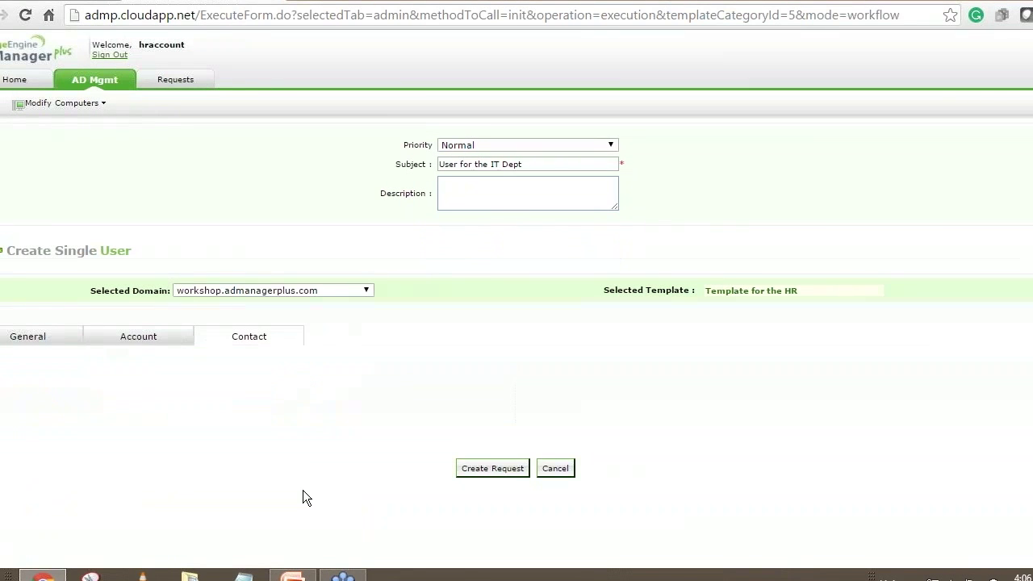
{"action": "scroll", "coordinate": [616, 401], "scroll_direction": "down", "scroll_amount": 2}
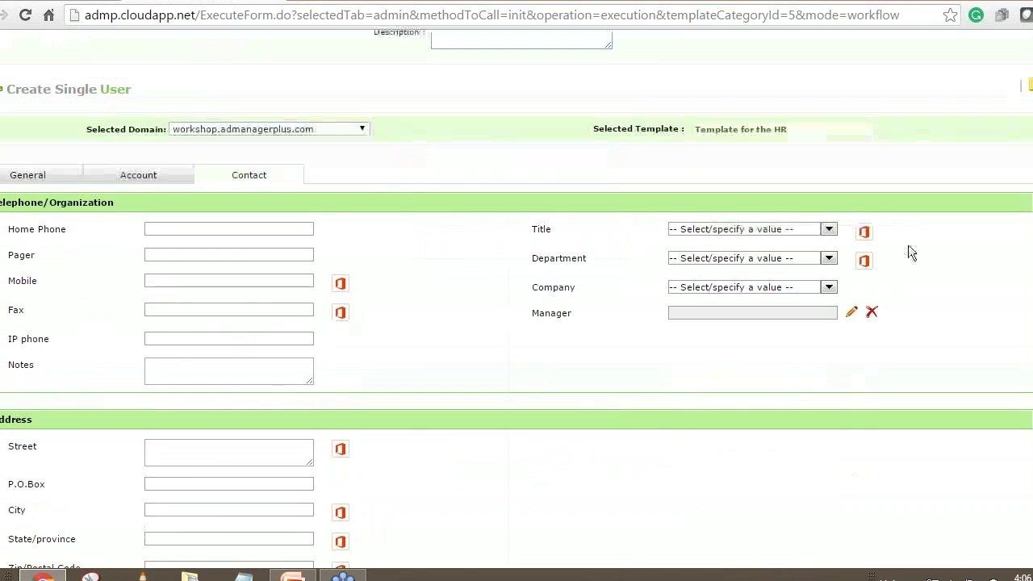
{"action": "left_click", "coordinate": [824, 259]}
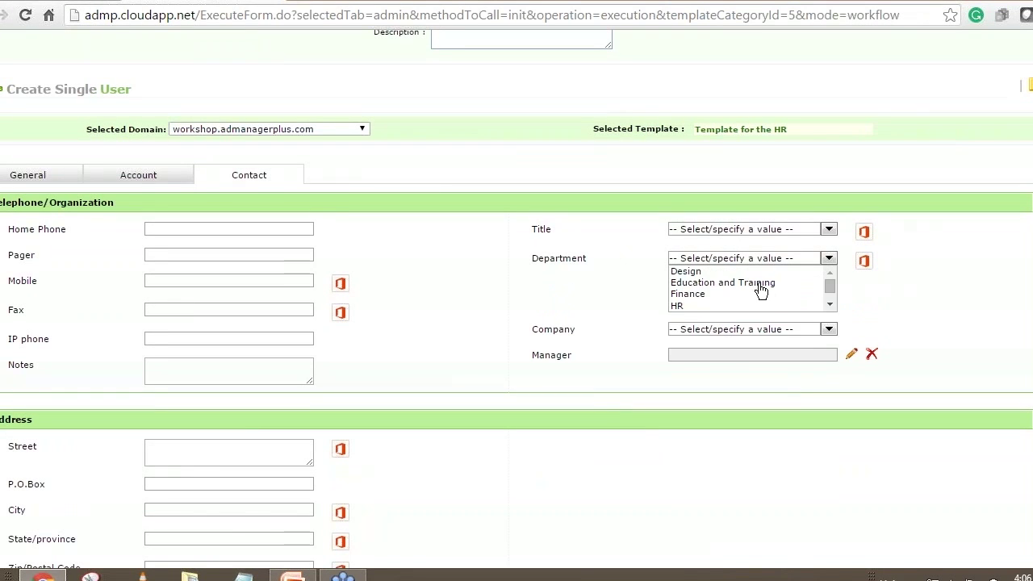
{"action": "scroll", "coordinate": [834, 299], "scroll_direction": "down", "scroll_amount": 2}
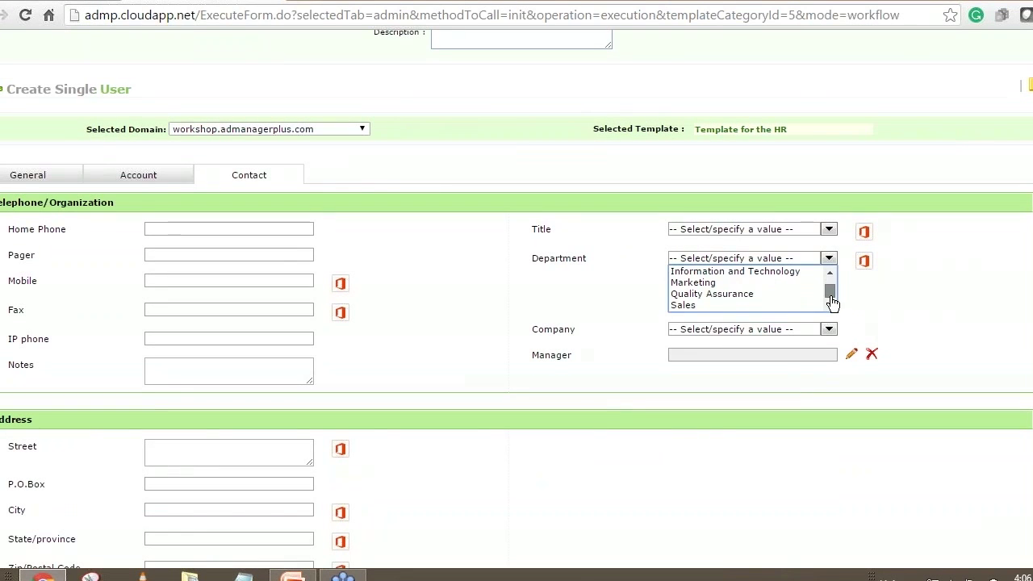
{"action": "left_click", "coordinate": [791, 277]}
{"action": "scroll", "coordinate": [383, 367], "scroll_direction": "down", "scroll_amount": 2}
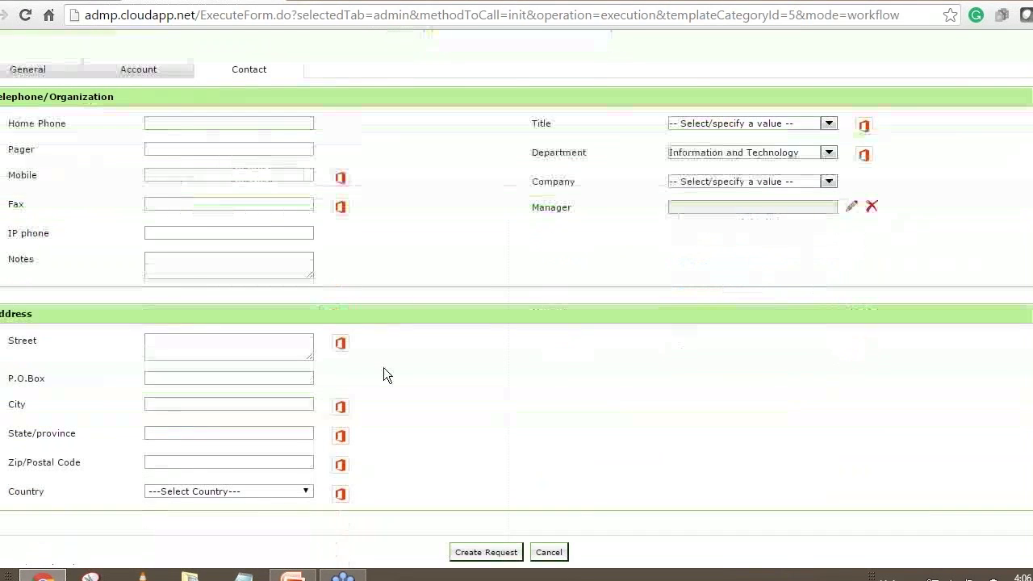
Submit the request with Create Request and verify the request-sent confirmation.
{"action": "left_click", "coordinate": [501, 555]}
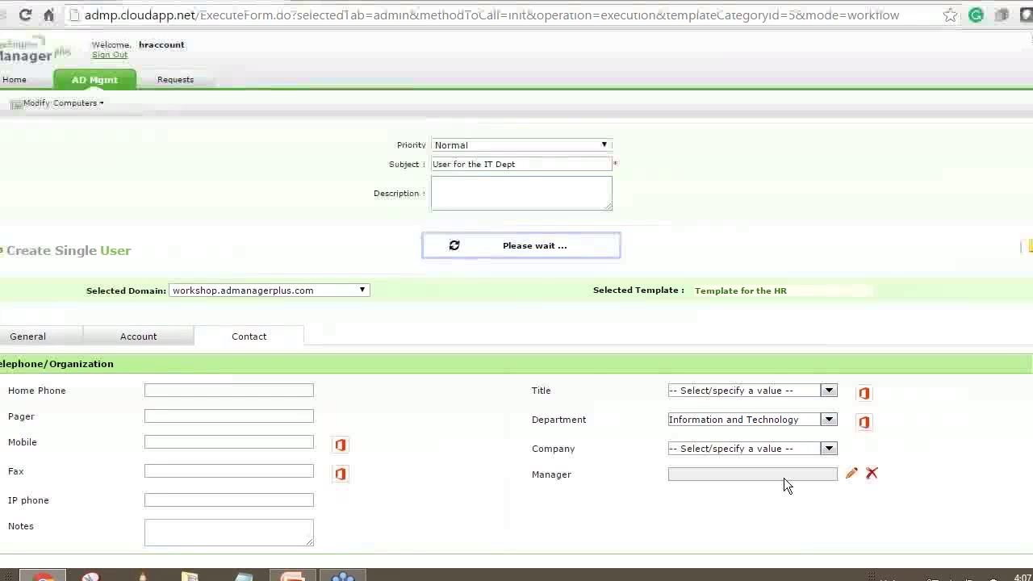
{"action": "left_click_drag", "start_coordinate": [292, 291], "coordinate": [575, 291]}
{"action": "left_click", "coordinate": [529, 347]}
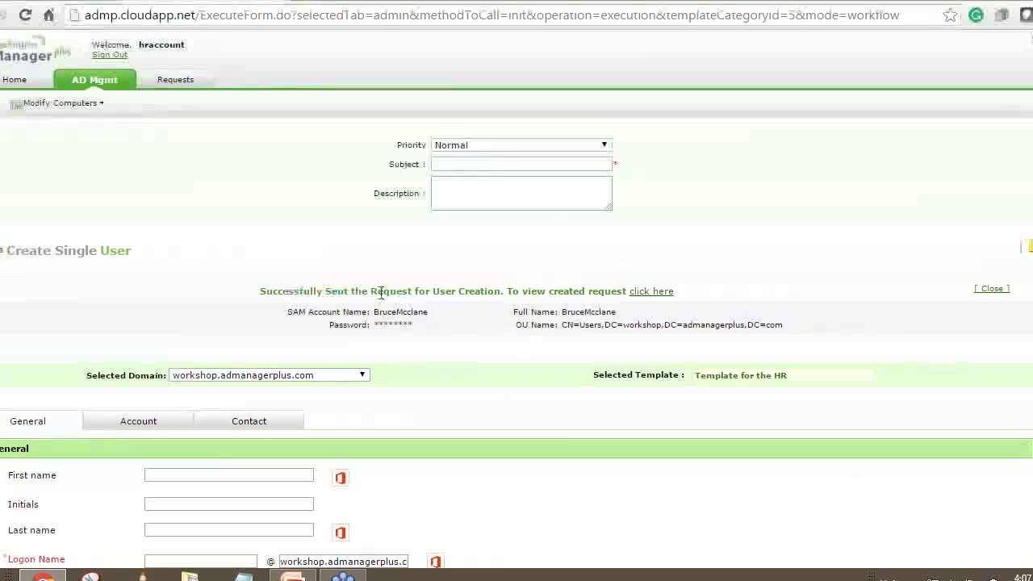
{"action": "left_click_drag", "start_coordinate": [350, 291], "coordinate": [481, 293]}
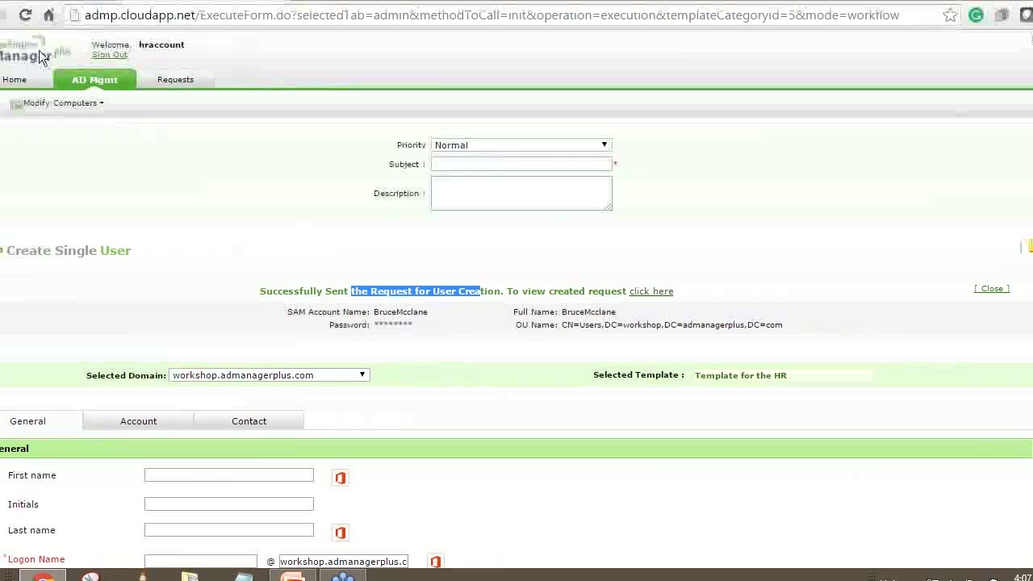
Sign out of the HR account and log back in as admin with the admin password.
{"action": "left_click", "coordinate": [117, 56]}
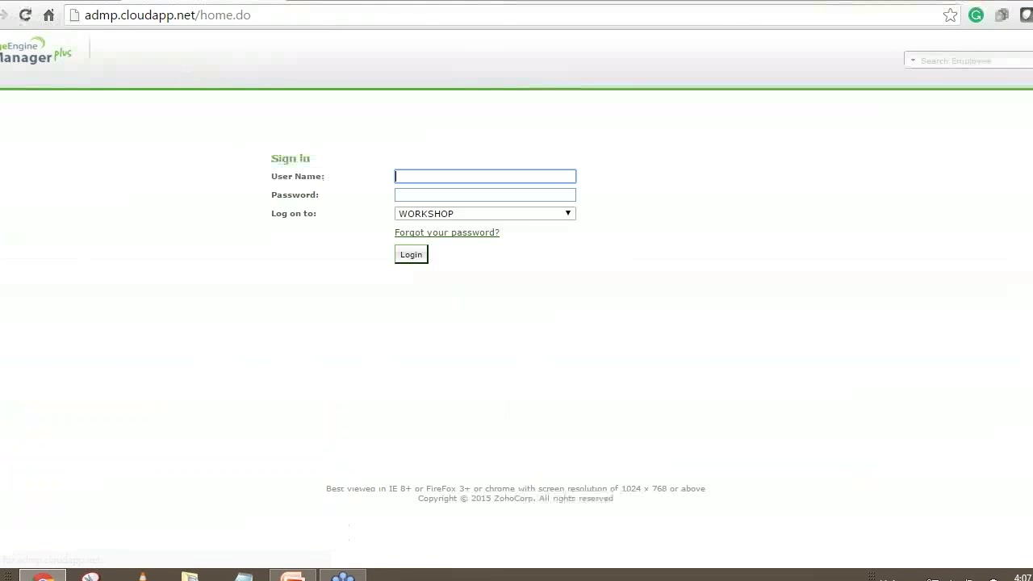
{"action": "type", "text": "admin"}
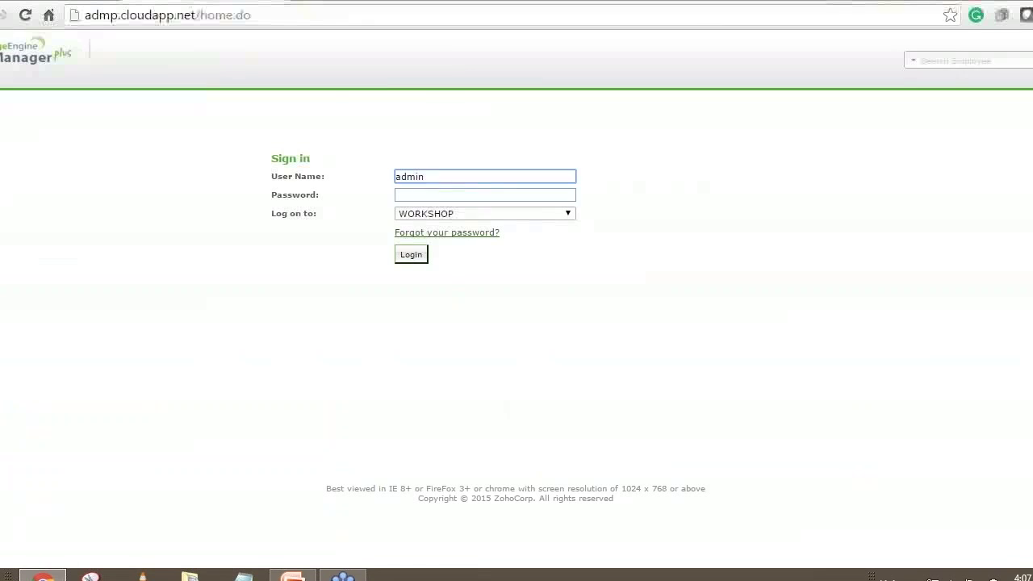
{"action": "key", "text": "Tab"}
{"action": "type", "text": "••••••••"}
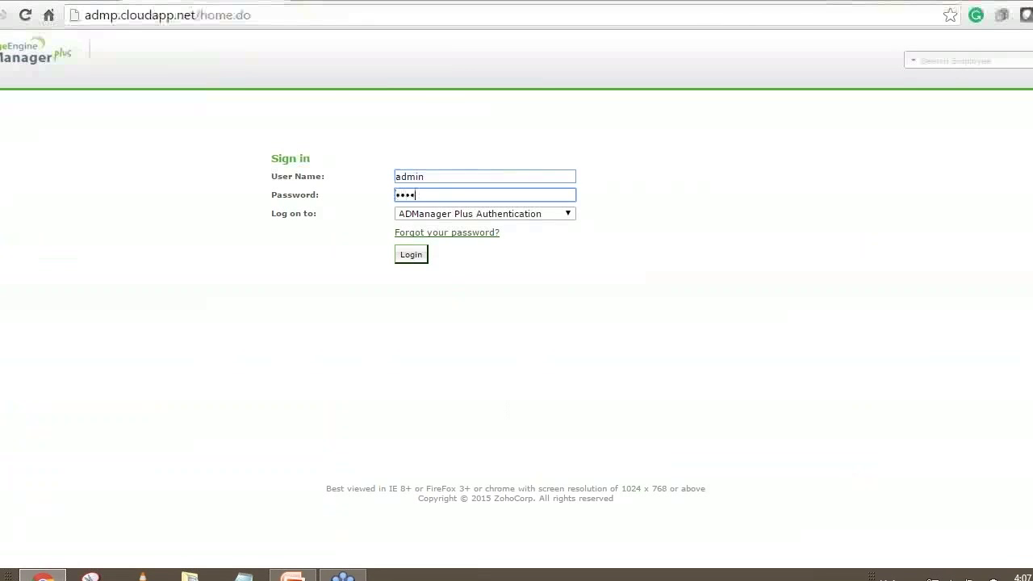
{"action": "left_click", "coordinate": [411, 256]}
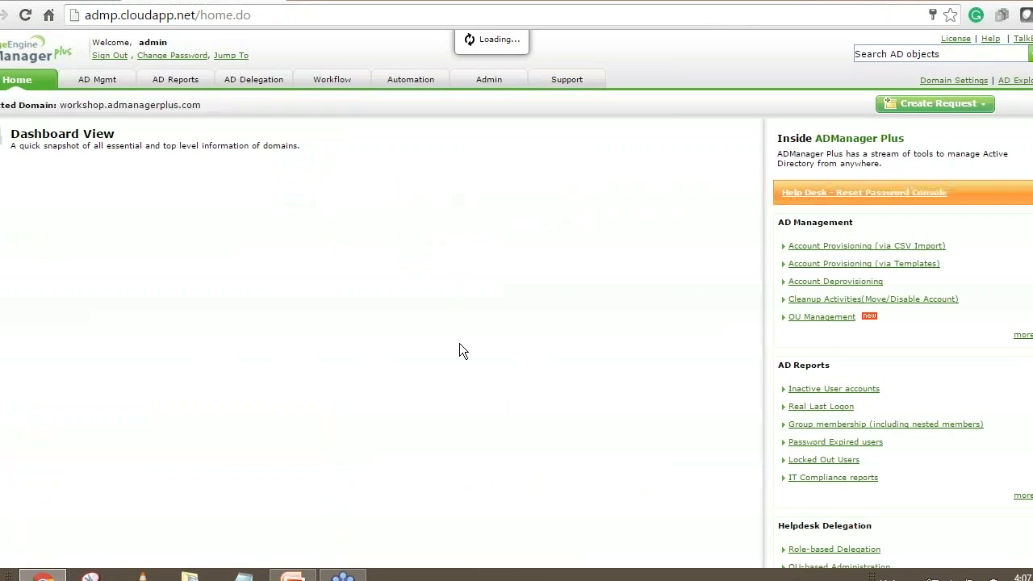
From Workflow's All Requests list, open request 303 'User for the IT Dept'.
{"action": "left_click", "coordinate": [319, 78]}
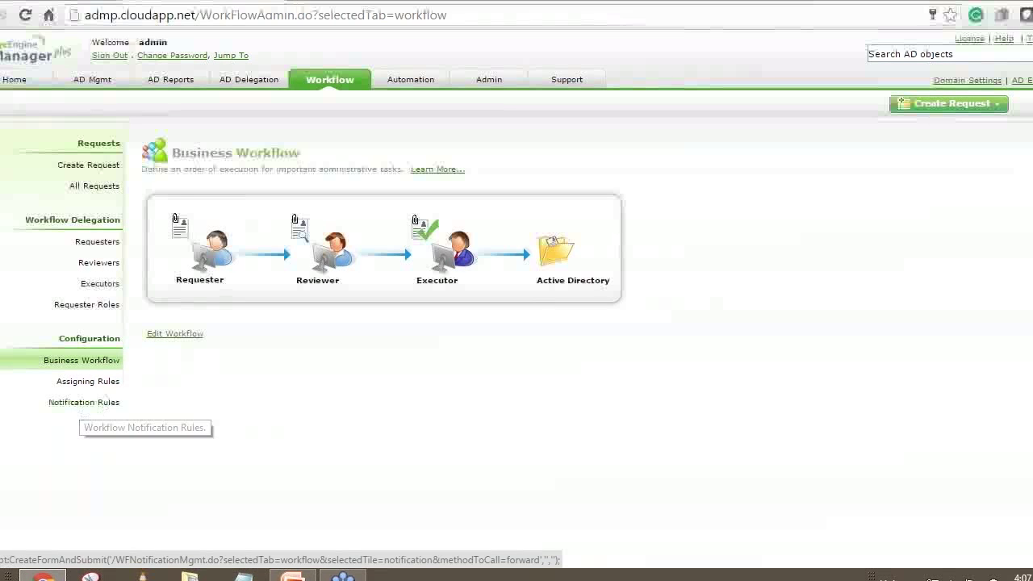
{"action": "left_click", "coordinate": [99, 186]}
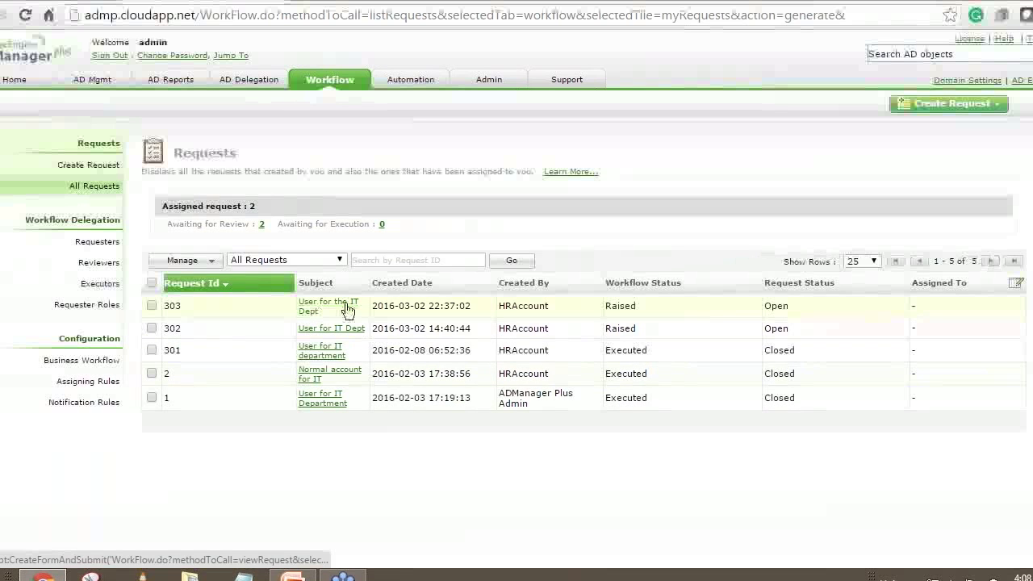
{"action": "left_click_drag", "start_coordinate": [372, 306], "coordinate": [473, 310]}
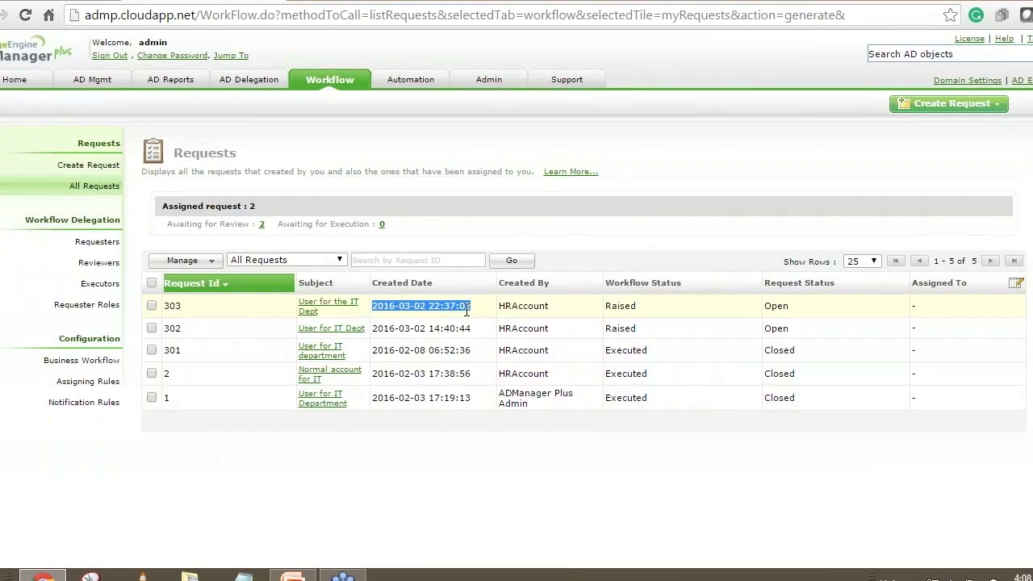
{"action": "left_click_drag", "start_coordinate": [505, 307], "coordinate": [553, 307]}
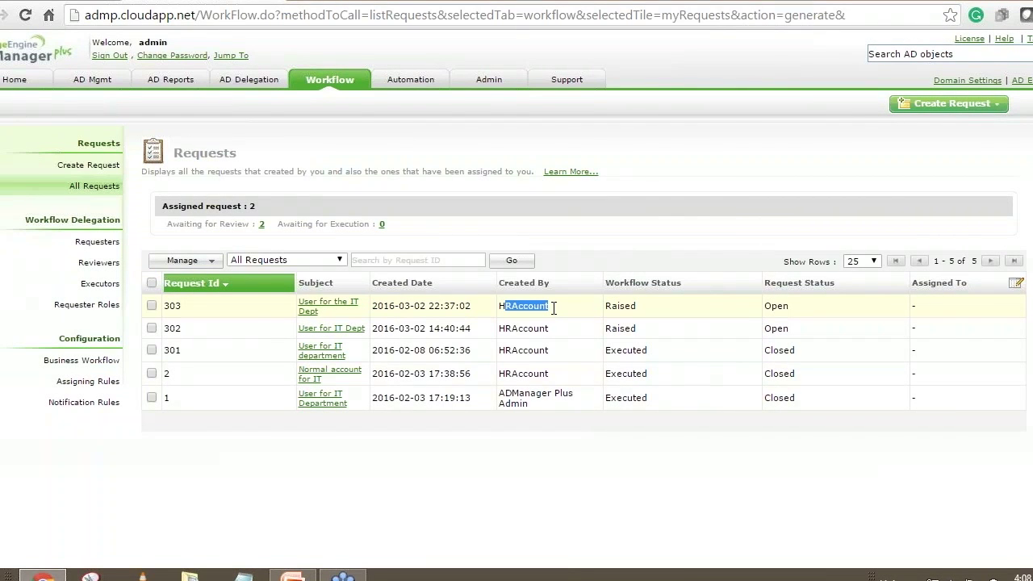
{"action": "left_click", "coordinate": [313, 312]}
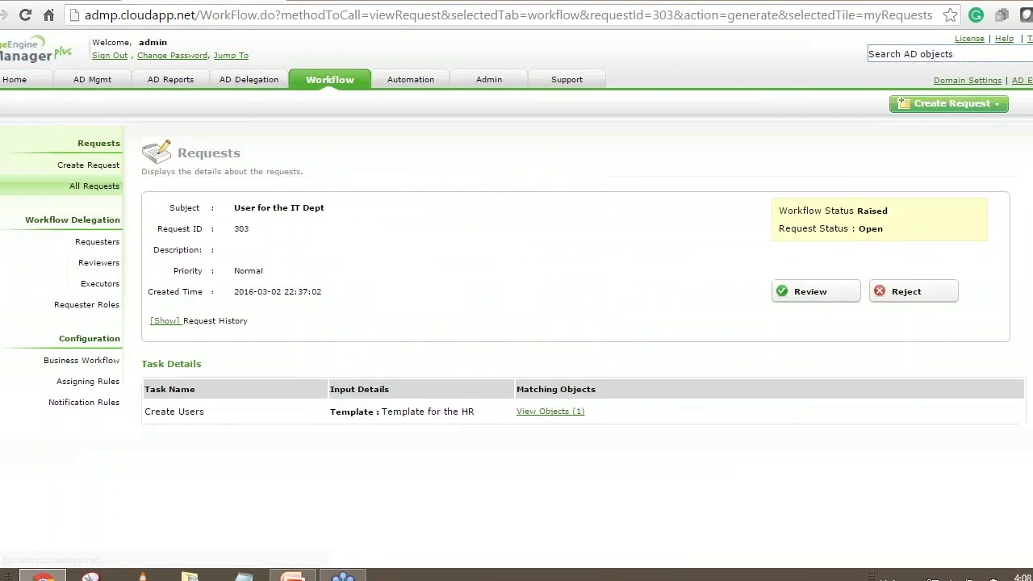
Open View Objects for request 303 and scroll through the prefilled Create Users form.
{"action": "left_click", "coordinate": [551, 413]}
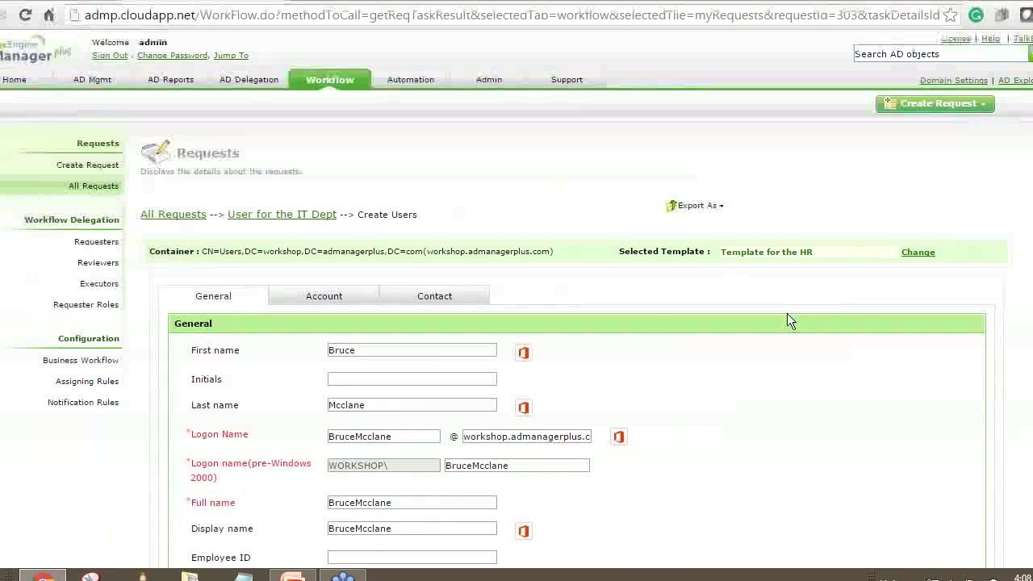
{"action": "scroll", "coordinate": [779, 347], "scroll_direction": "down", "scroll_amount": 2}
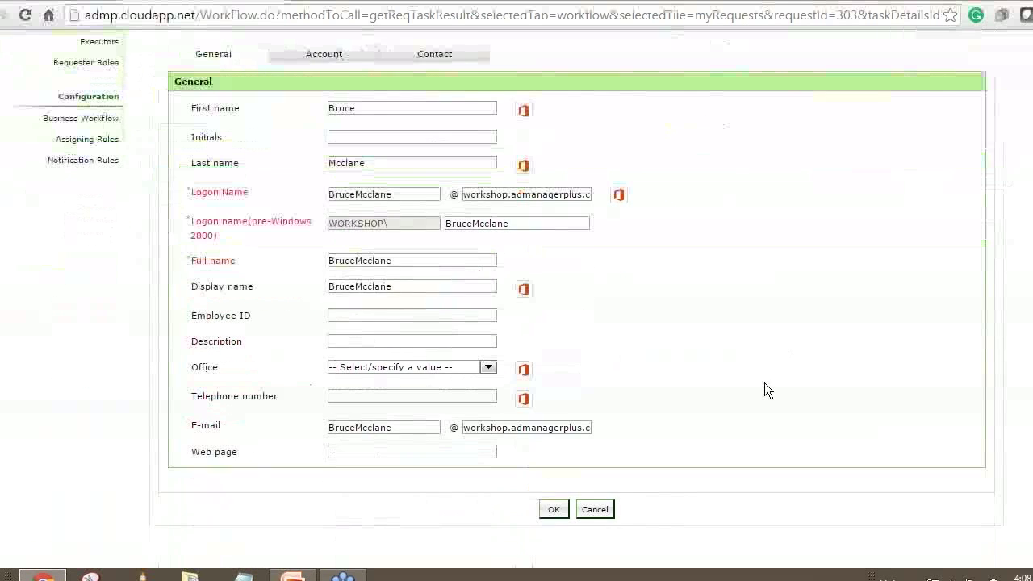
{"action": "scroll", "coordinate": [754, 403], "scroll_direction": "up", "scroll_amount": 1}
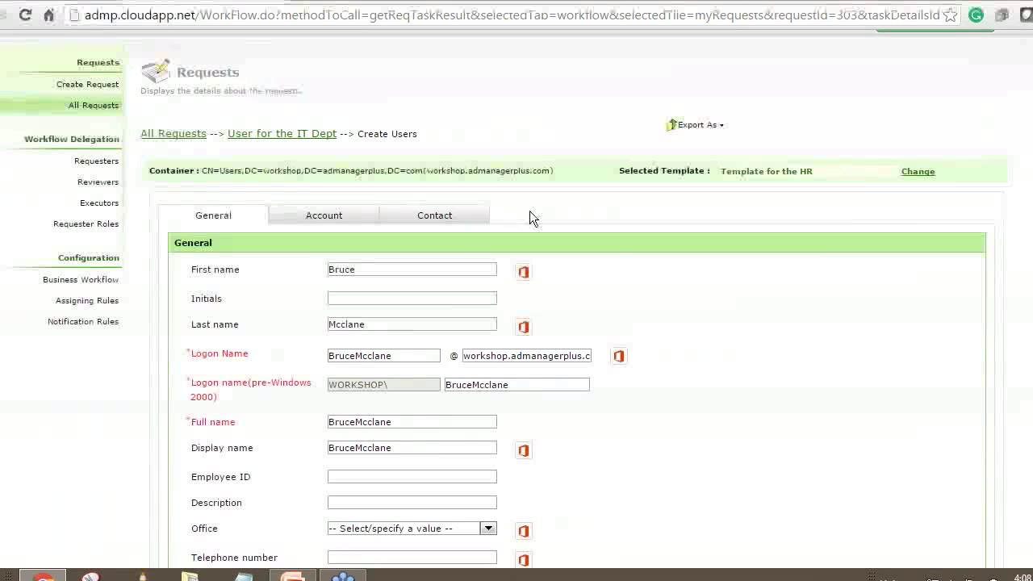
{"action": "scroll", "coordinate": [889, 353], "scroll_direction": "up", "scroll_amount": 1}
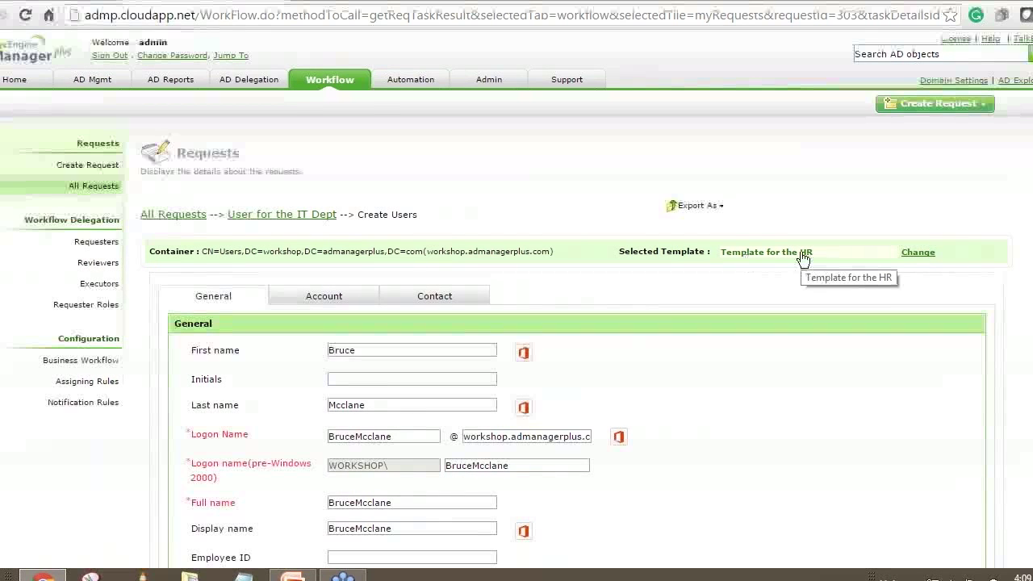
Change the user's template to Mailbox Enabled Template and save the form.
{"action": "left_click", "coordinate": [908, 253]}
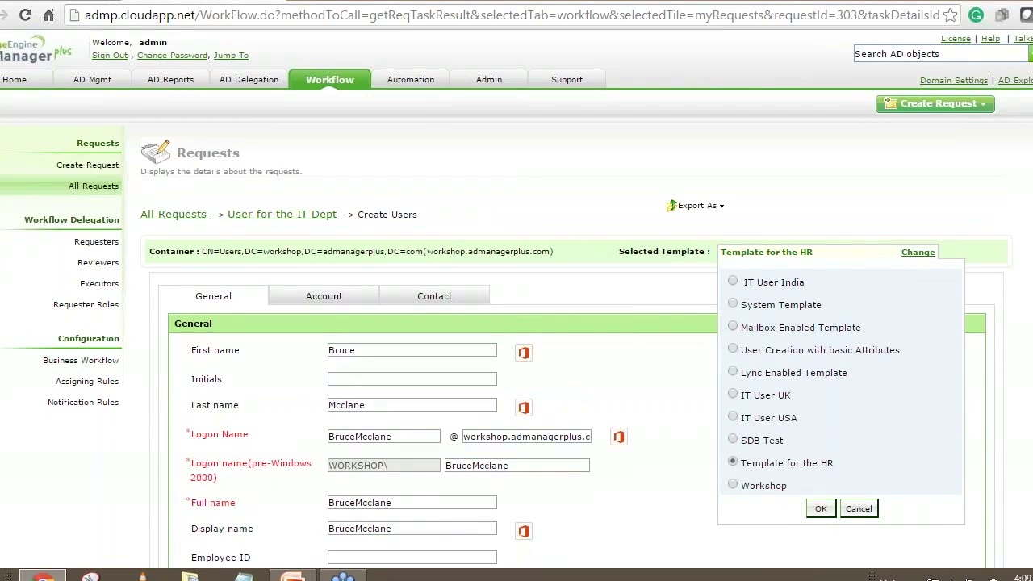
{"action": "left_click", "coordinate": [733, 327]}
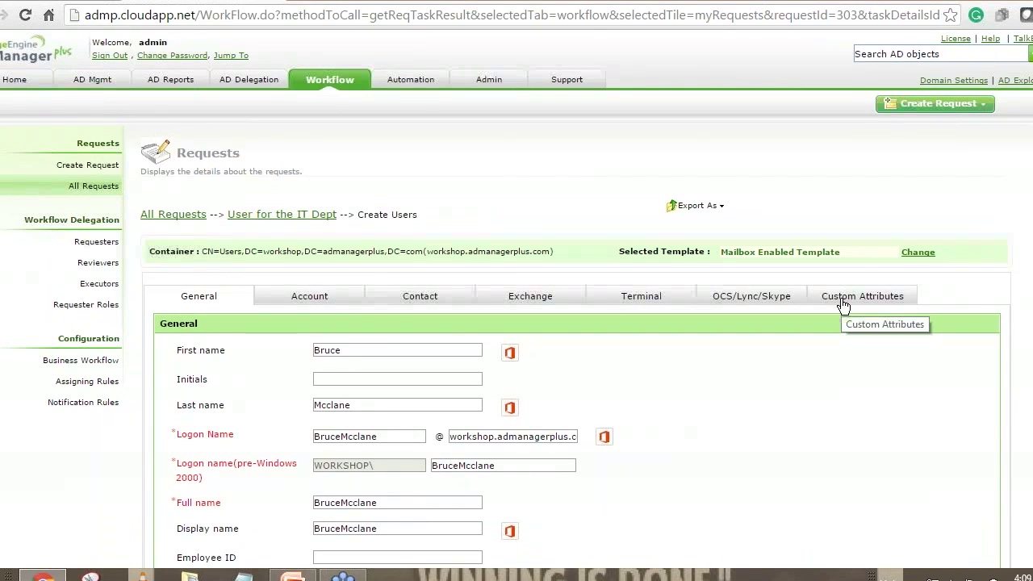
{"action": "scroll", "coordinate": [843, 307], "scroll_direction": "down", "scroll_amount": 1}
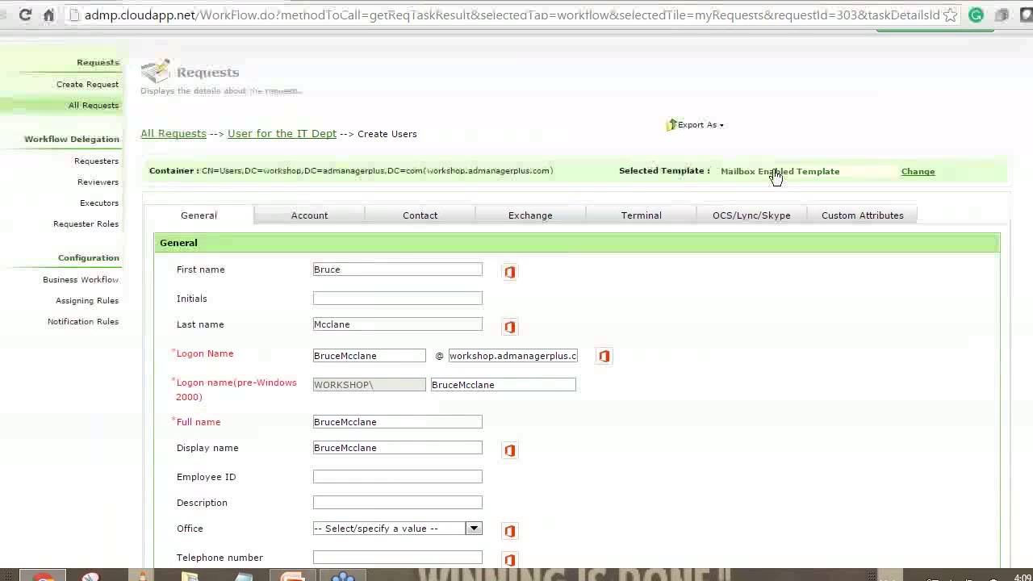
{"action": "scroll", "coordinate": [693, 175], "scroll_direction": "down", "scroll_amount": 2}
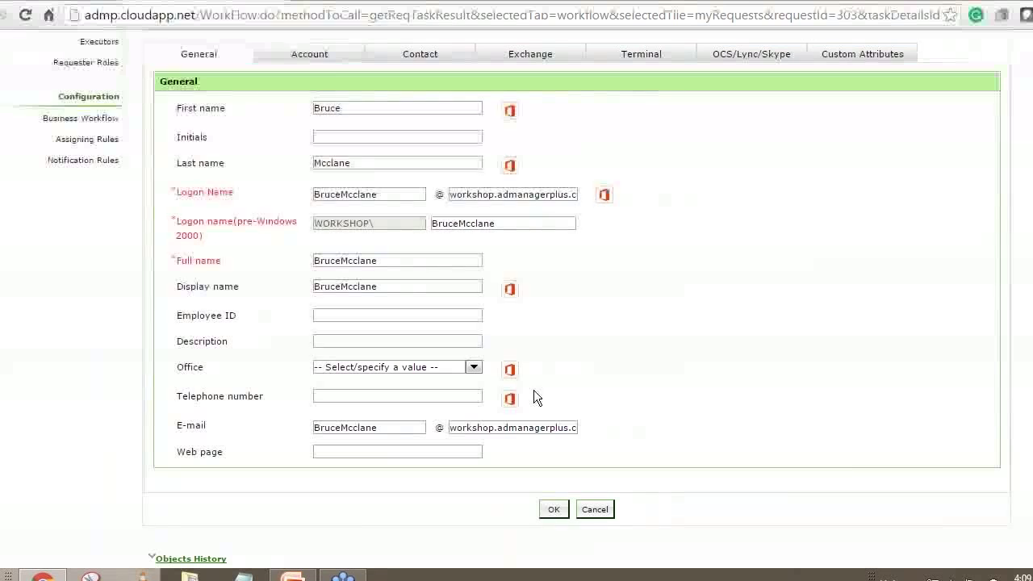
{"action": "left_click", "coordinate": [561, 517]}
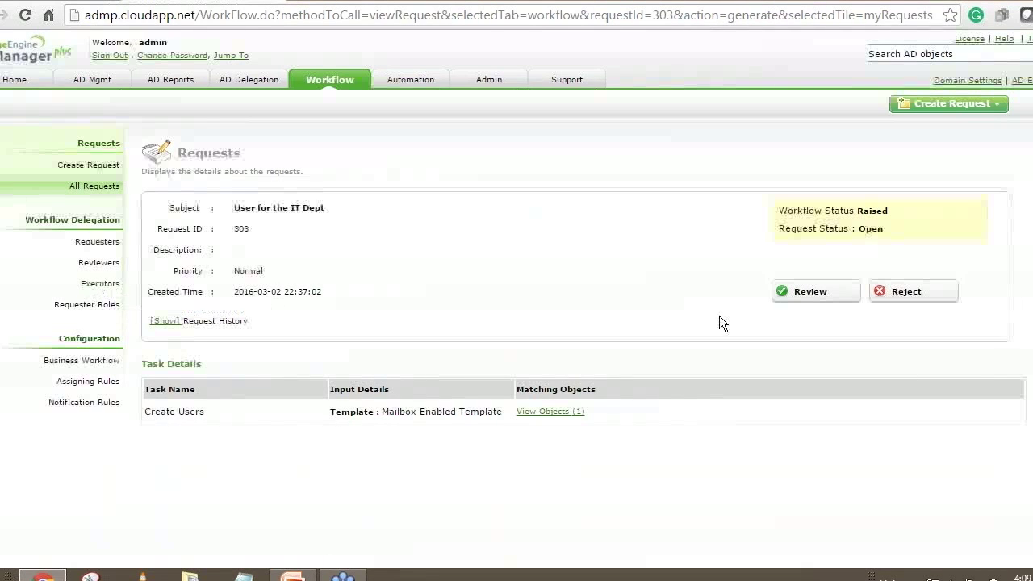
Mark request 303 as Reviewed, then show the Requester Roles list.
{"action": "left_click", "coordinate": [800, 294]}
{"action": "left_click", "coordinate": [703, 378]}
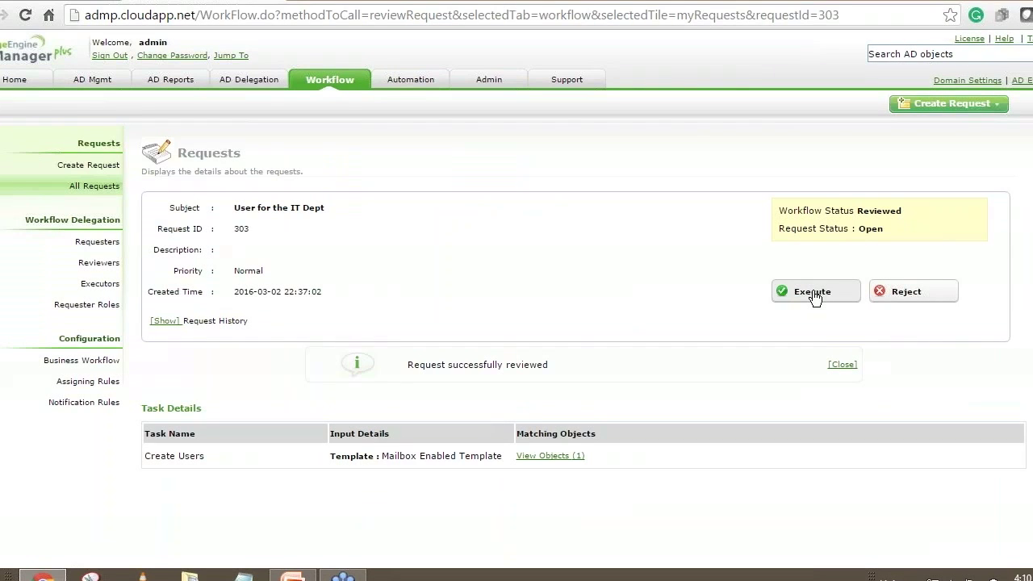
{"action": "left_click", "coordinate": [103, 305]}
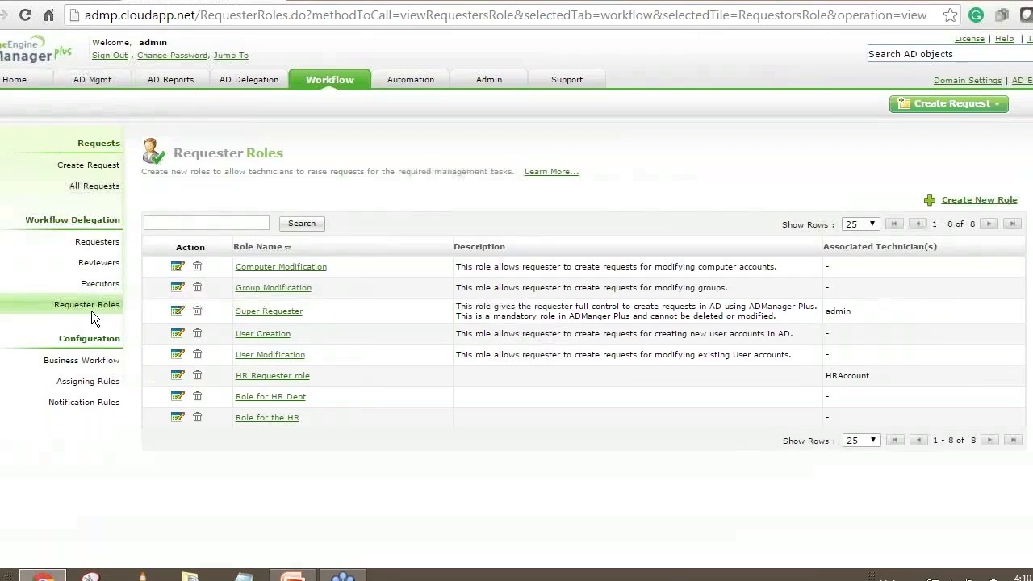
Review the help desk technicians list, then the help desk audit reports.
{"action": "left_click", "coordinate": [257, 80]}
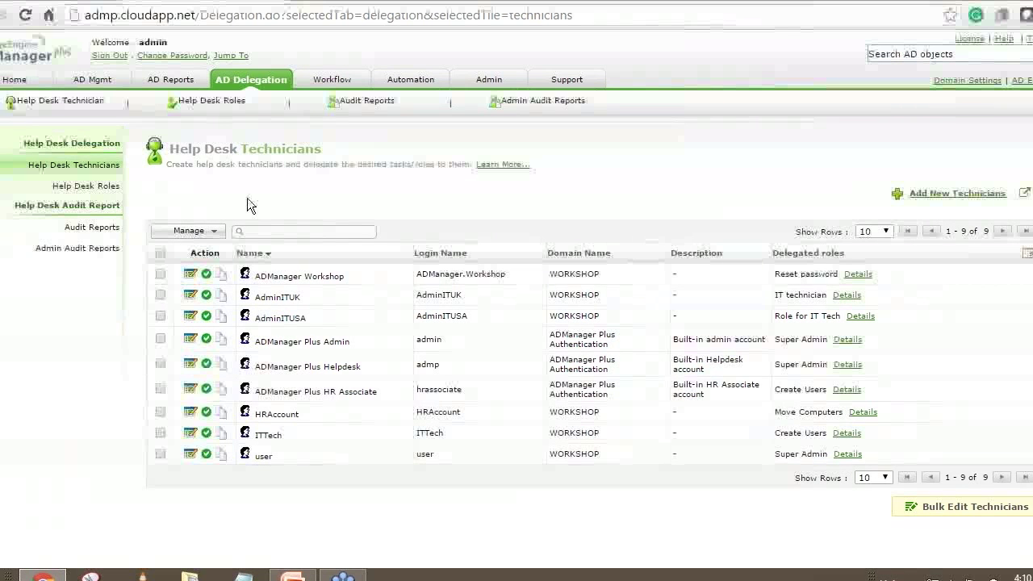
{"action": "left_click", "coordinate": [334, 100]}
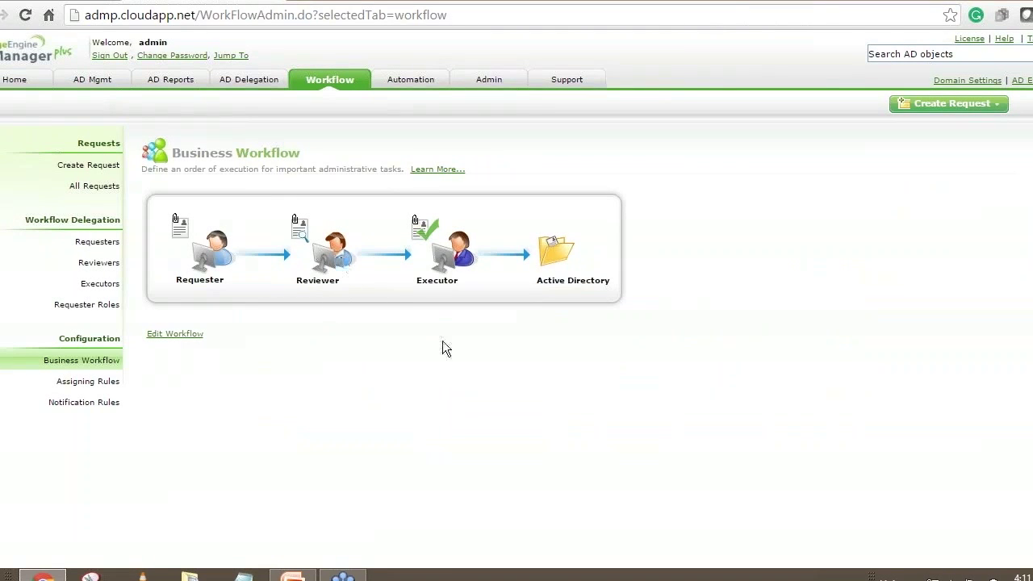
Browse AD Reports and the nine help desk technicians, then sign out as administrator.
{"action": "left_click", "coordinate": [614, 261]}
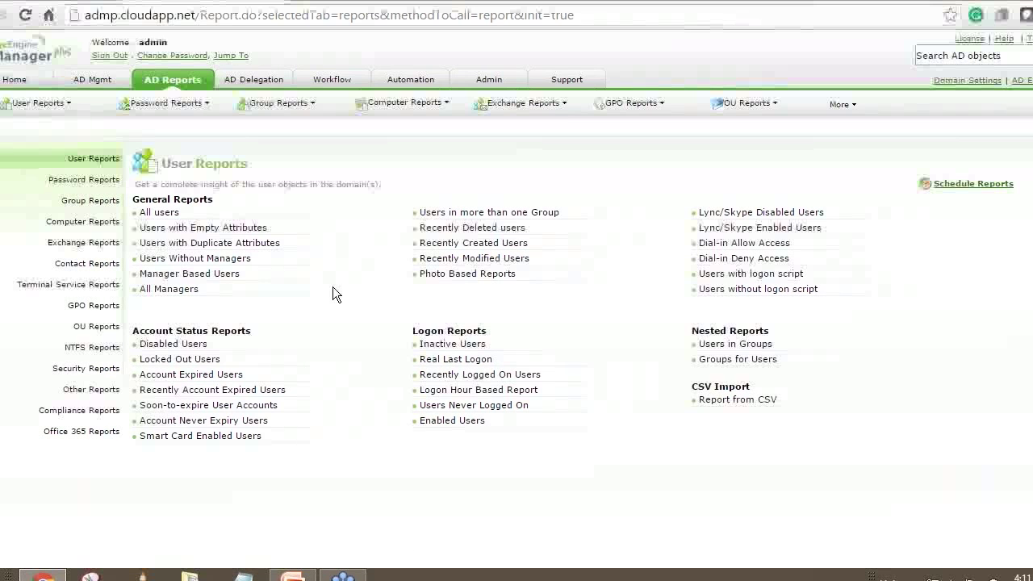
{"action": "left_click", "coordinate": [258, 81]}
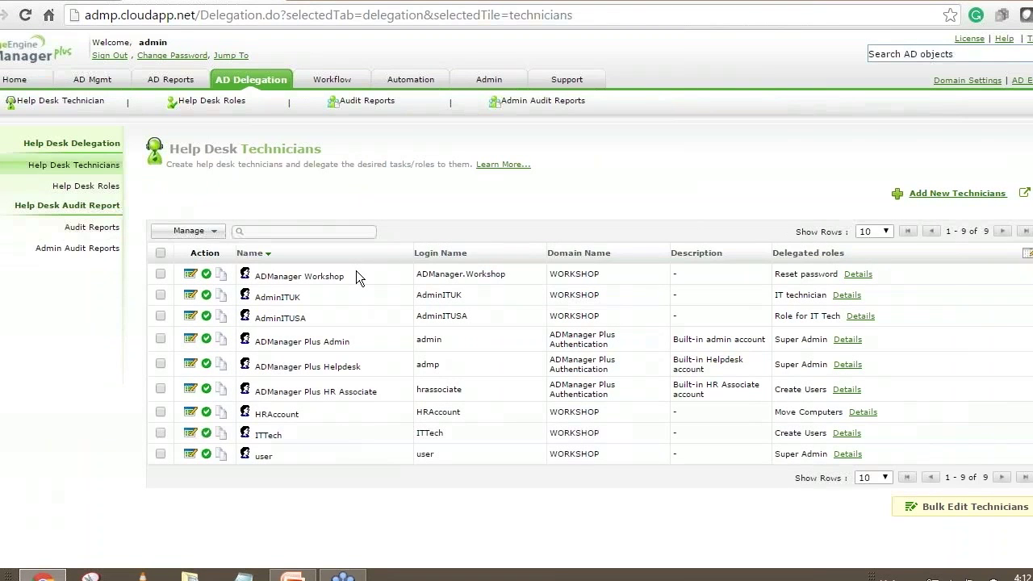
{"action": "left_click", "coordinate": [109, 56]}
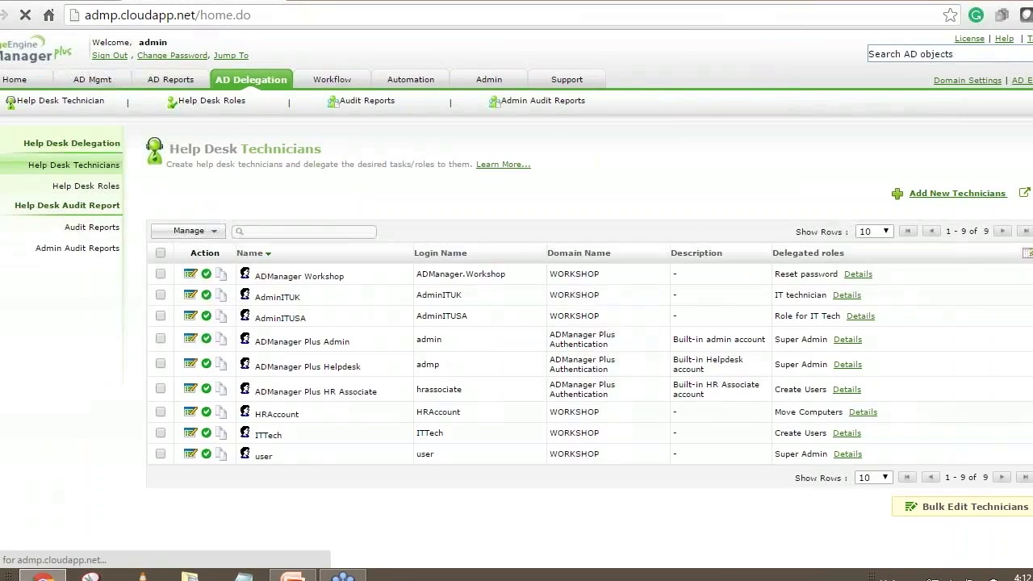